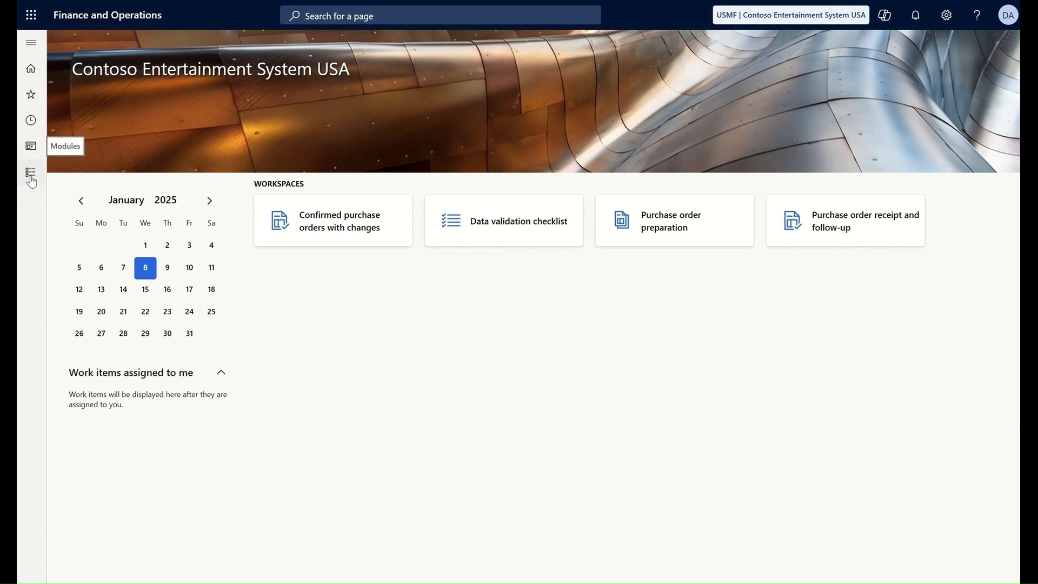
Step: Open Procurement and sourcing's All vendors list and filter by name 'Best laptops', finding no vendors
{"action": "left_click", "coordinate": [31, 178]}
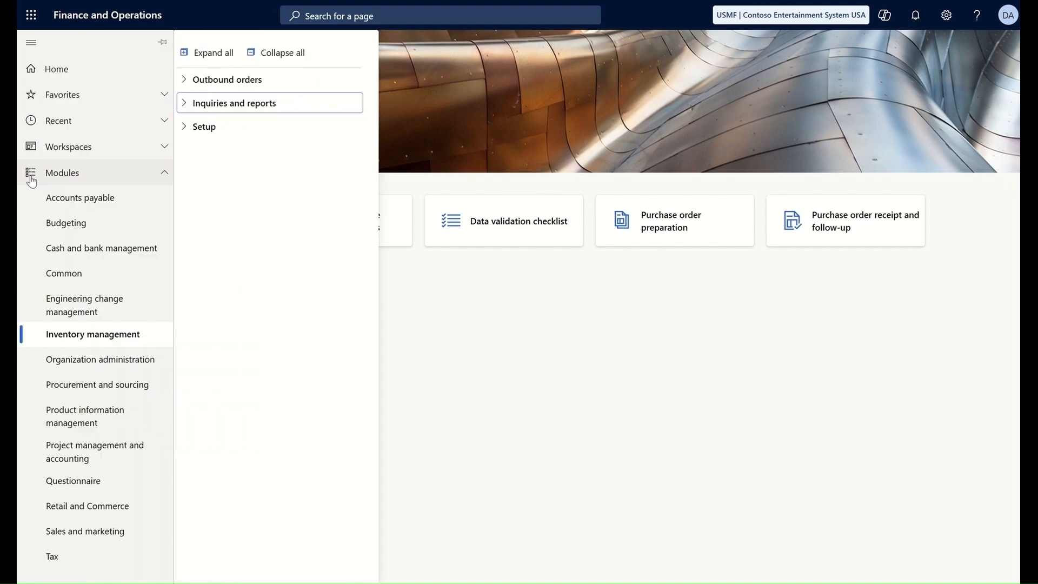
{"action": "left_click", "coordinate": [95, 390]}
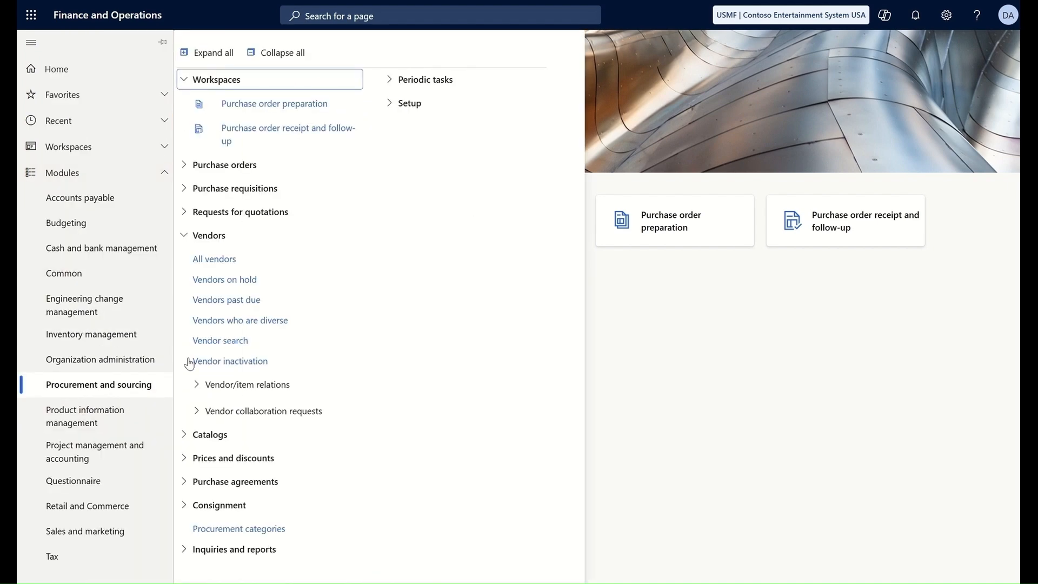
{"action": "left_click", "coordinate": [208, 259]}
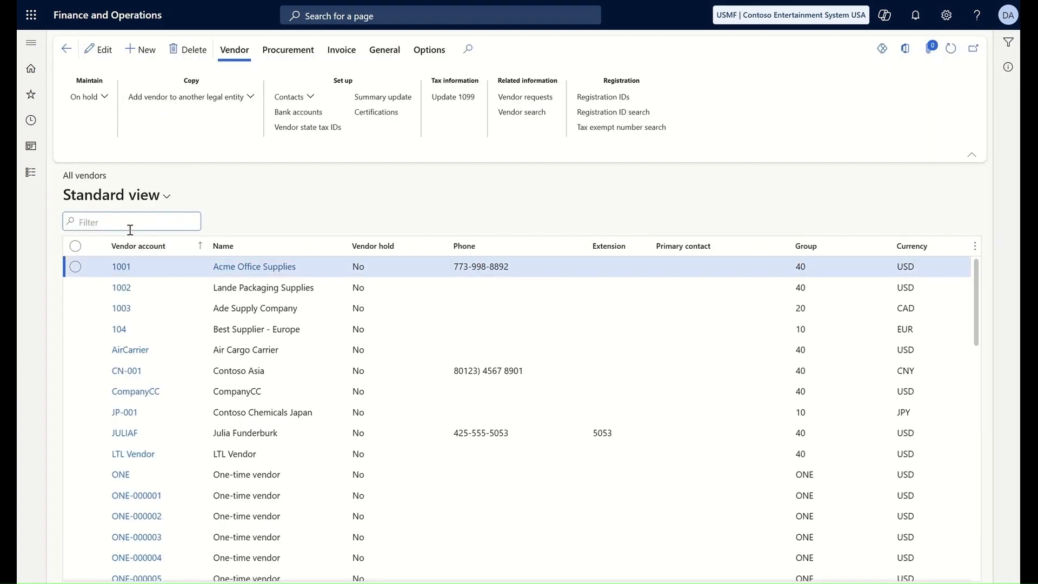
{"action": "type", "text": "Be"}
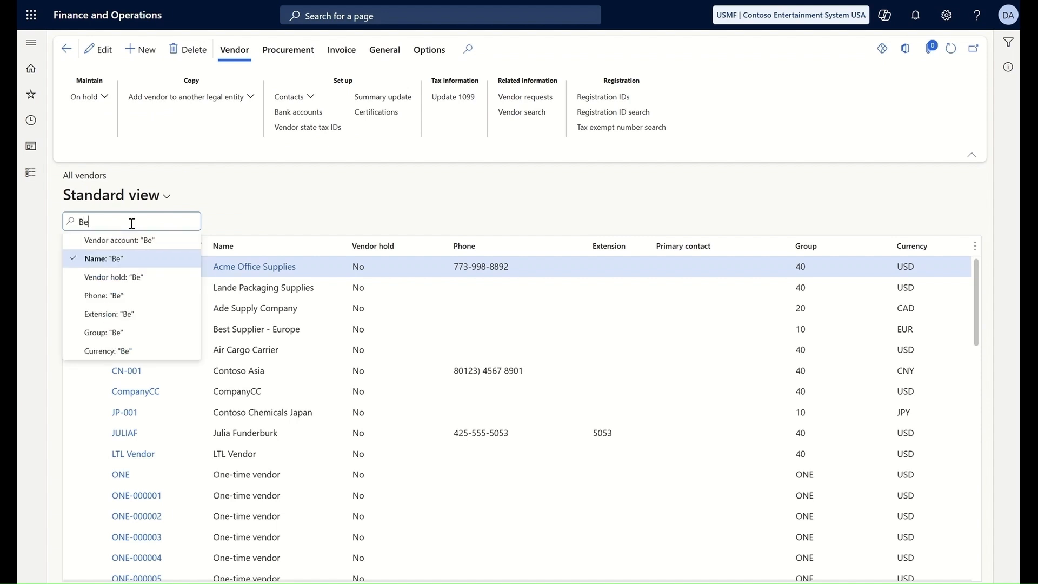
{"action": "type", "text": "st laptops"}
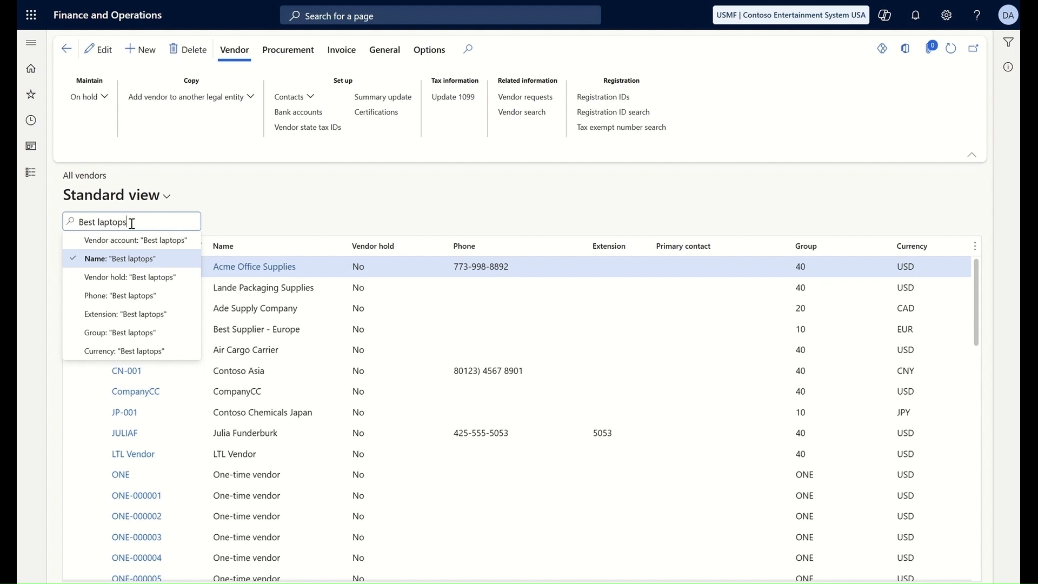
{"action": "left_click", "coordinate": [111, 261]}
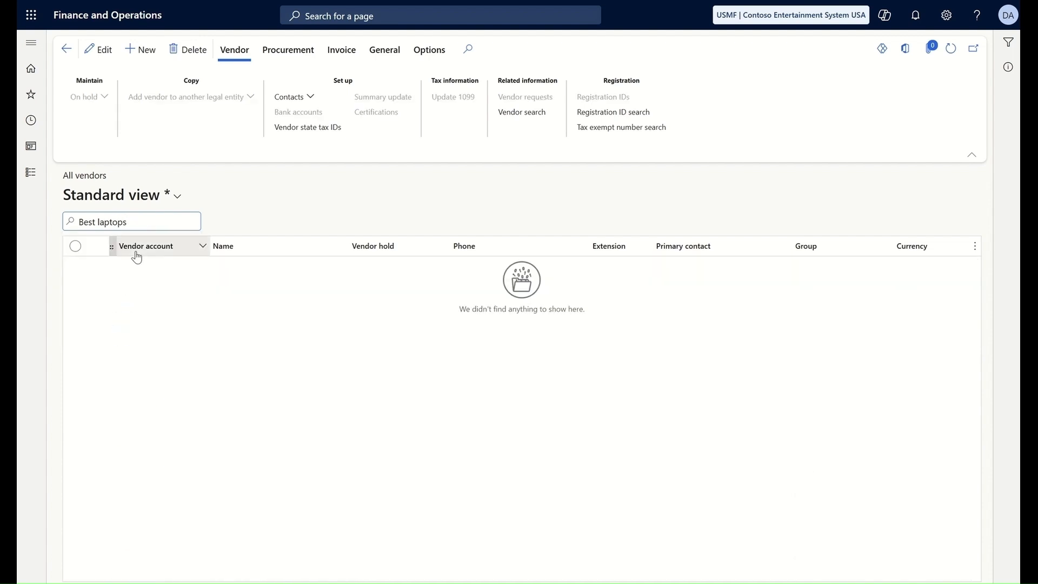
Step: Create vendor US-9999 named 'Best laptops' in group 40 Other vendors, dismissing the suggested existing match
{"action": "left_click", "coordinate": [157, 53]}
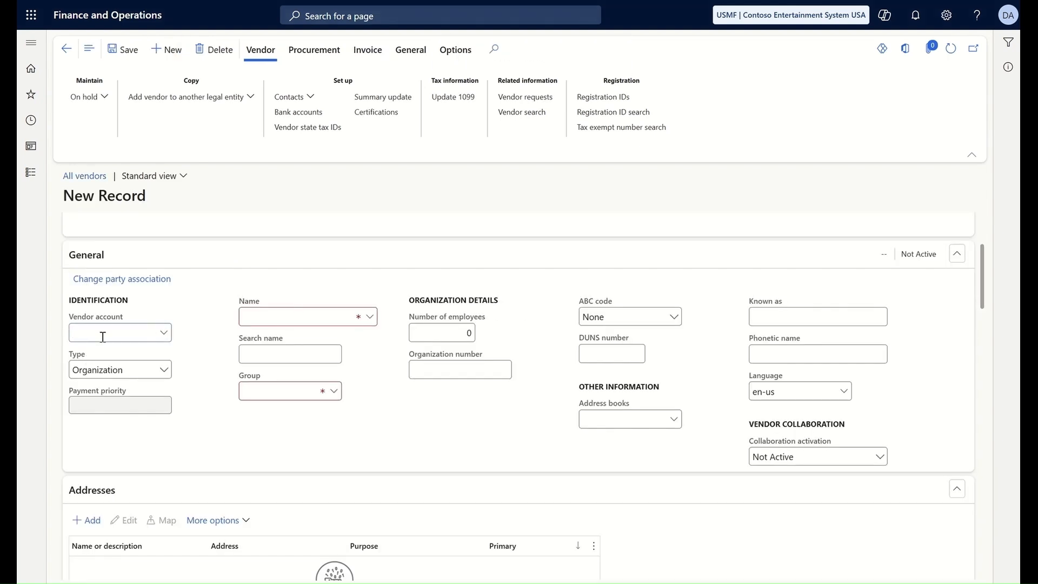
{"action": "type", "text": "US-99"}
{"action": "scroll", "coordinate": [103, 340], "scroll_direction": "down", "scroll_amount": 1}
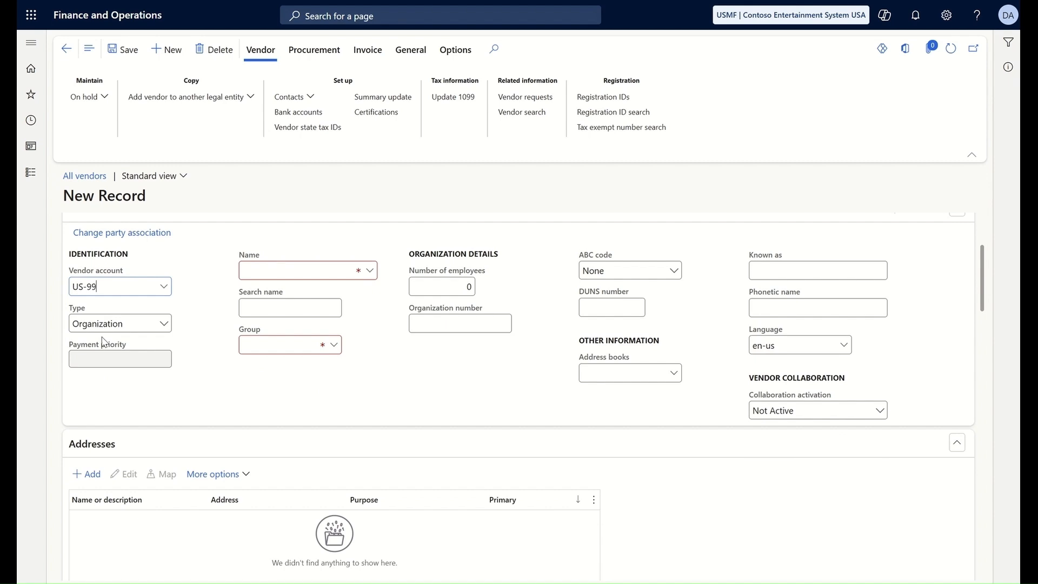
{"action": "left_click", "coordinate": [267, 270]}
{"action": "type", "text": "Best laptops"}
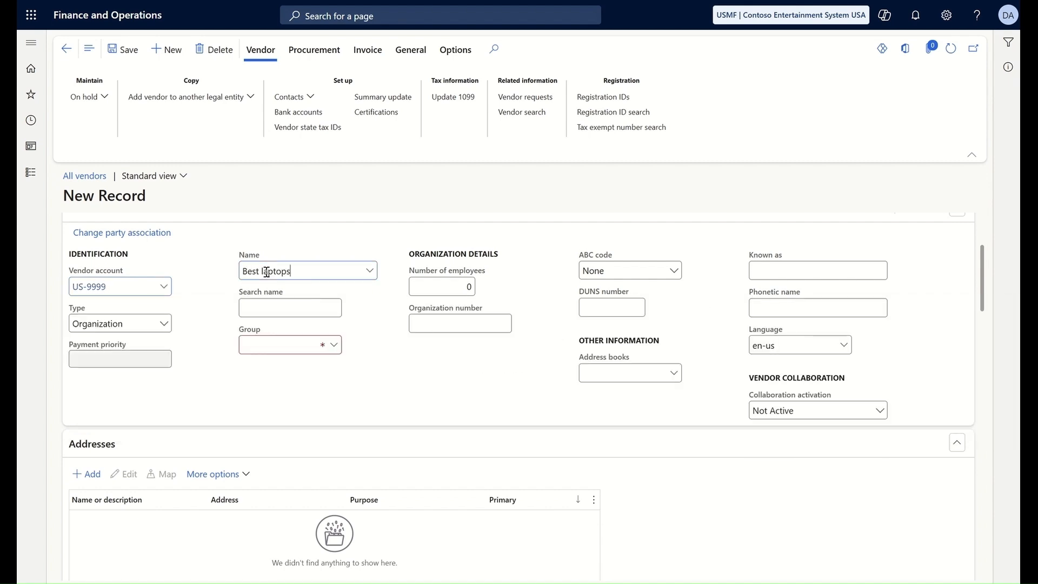
{"action": "left_click", "coordinate": [272, 313]}
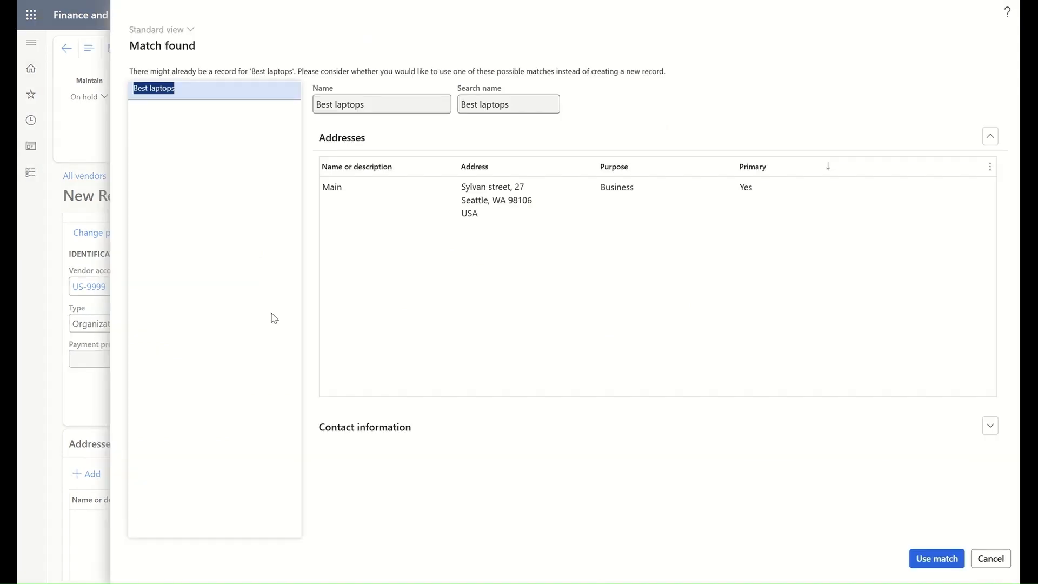
{"action": "left_click", "coordinate": [990, 559]}
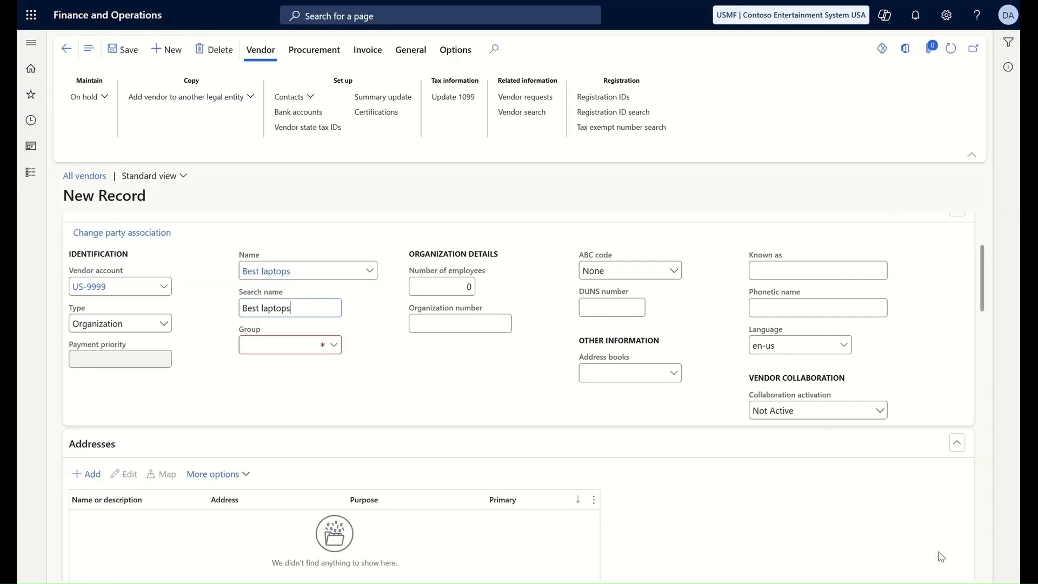
{"action": "left_click", "coordinate": [333, 347]}
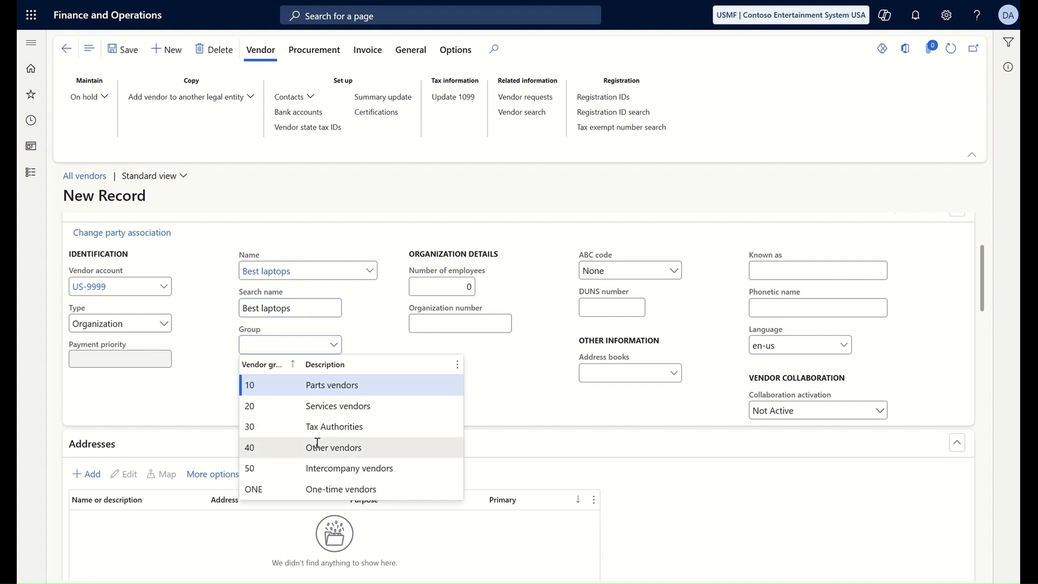
{"action": "left_click", "coordinate": [282, 450]}
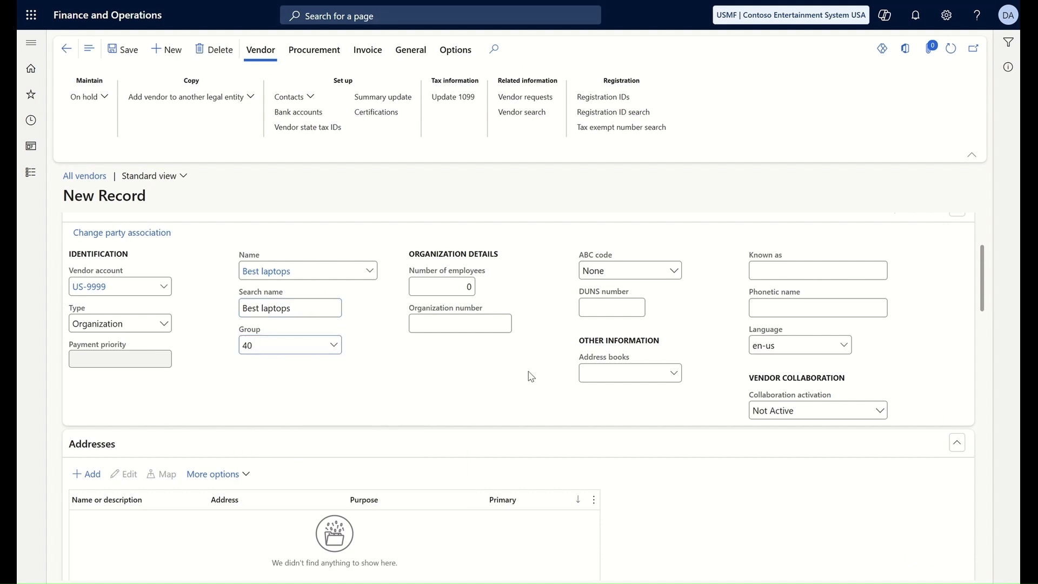
{"action": "scroll", "coordinate": [531, 376], "scroll_direction": "down", "scroll_amount": 2}
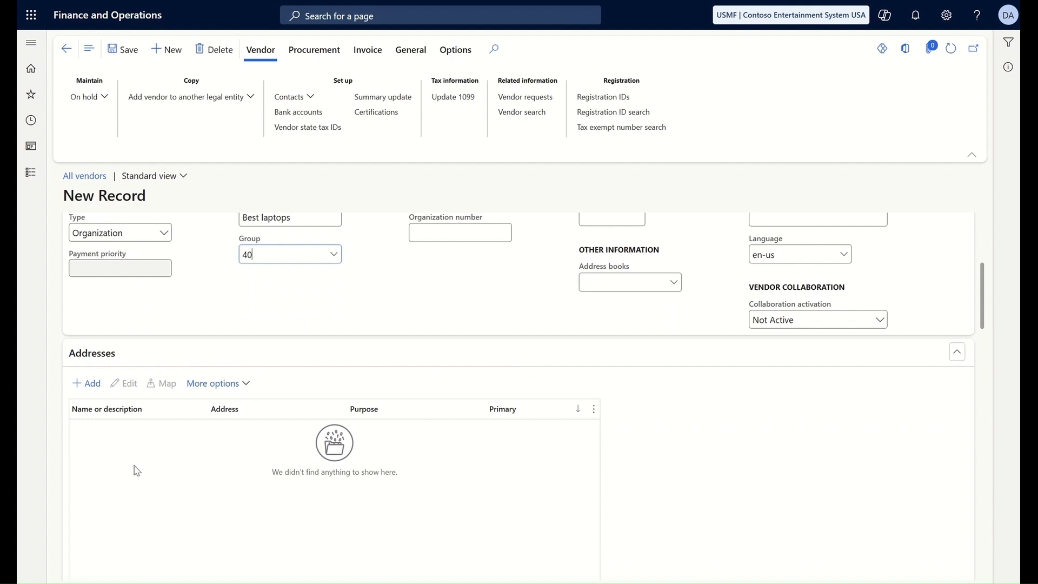
{"action": "left_click", "coordinate": [92, 387]}
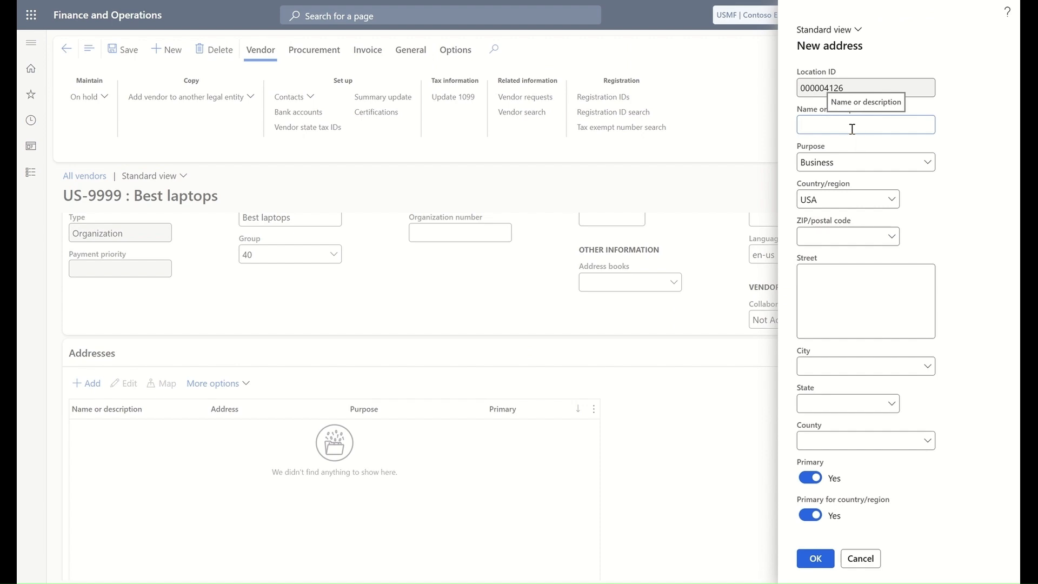
{"action": "left_click", "coordinate": [856, 196]}
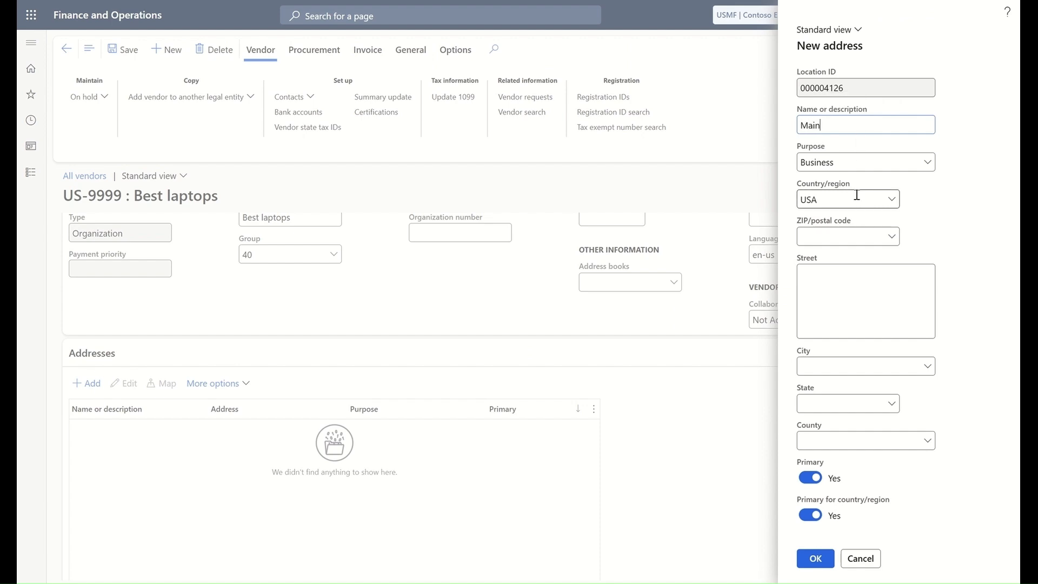
{"action": "left_click", "coordinate": [847, 234]}
{"action": "type", "text": "9810"}
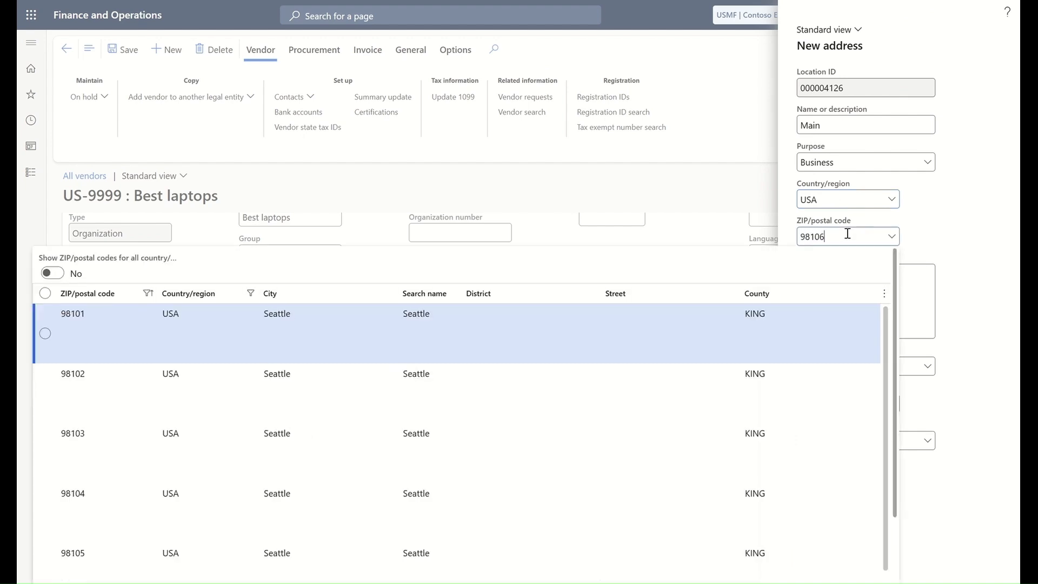
{"action": "type", "text": "6"}
{"action": "left_click", "coordinate": [141, 334]}
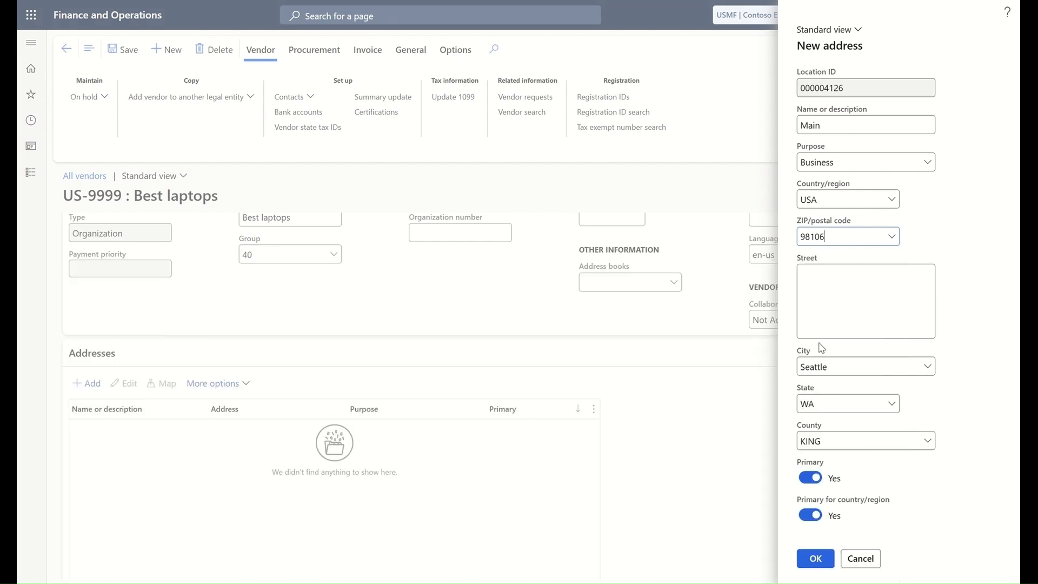
{"action": "left_click", "coordinate": [831, 295]}
{"action": "left_click", "coordinate": [815, 559]}
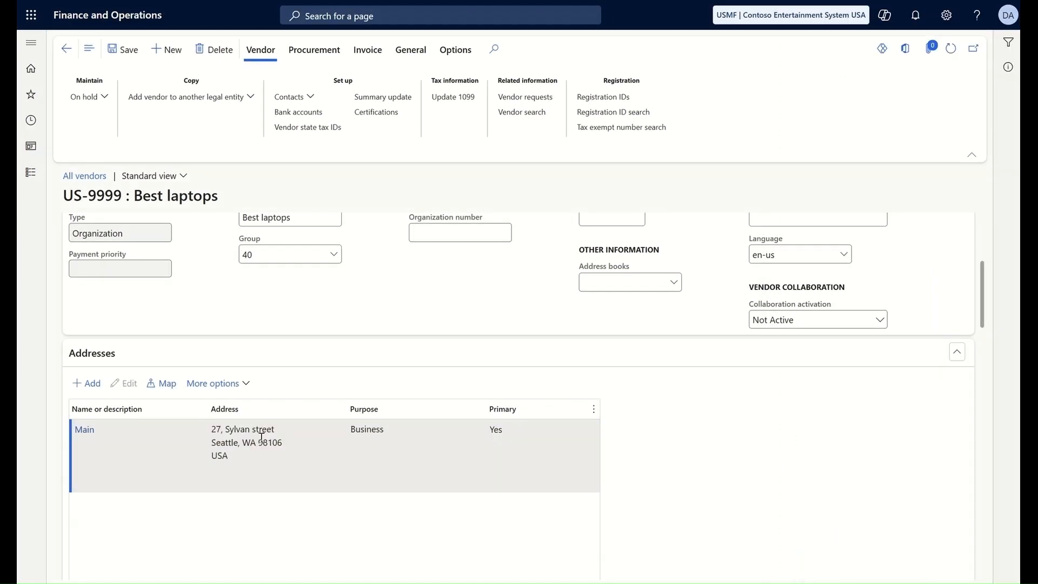
{"action": "left_click", "coordinate": [167, 383]}
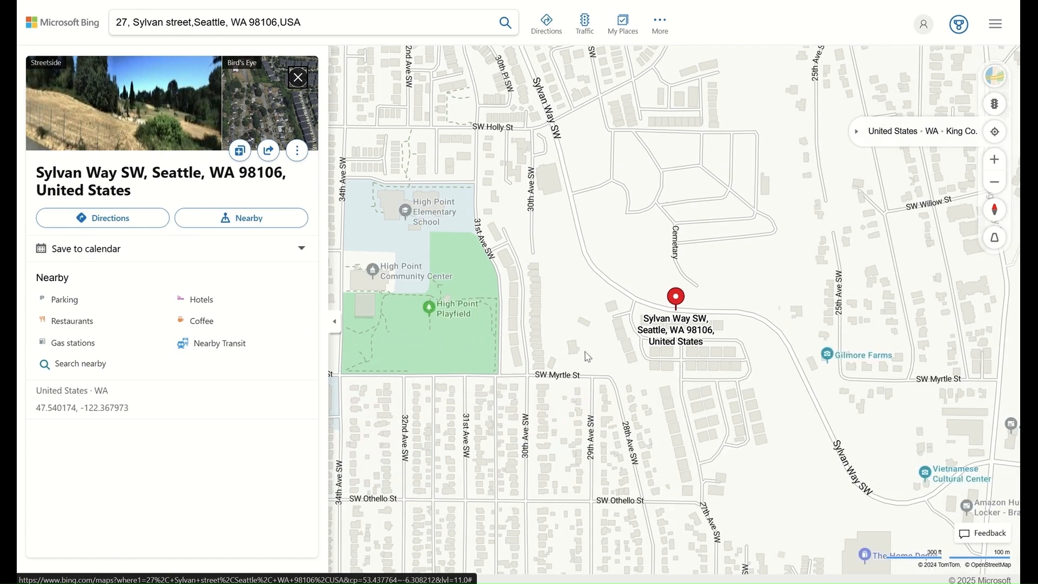
{"action": "scroll", "coordinate": [594, 357], "scroll_direction": "up", "scroll_amount": 1}
{"action": "scroll", "coordinate": [595, 357], "scroll_direction": "up", "scroll_amount": 1}
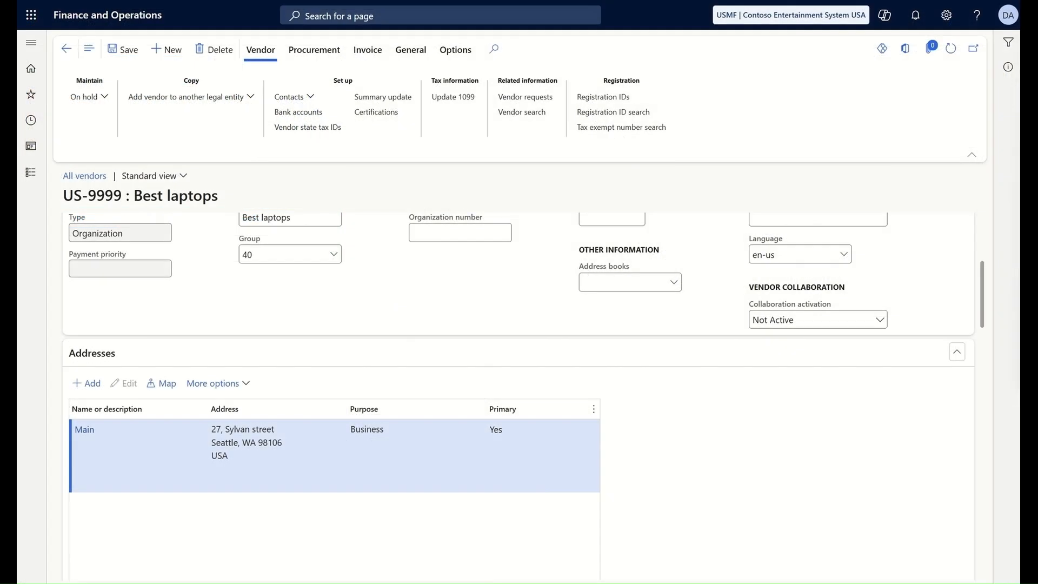
Step: Add a primary 'Main' contact of type Email address holding the vendor's sales e-mail
{"action": "left_click", "coordinate": [957, 352]}
{"action": "scroll", "coordinate": [980, 324], "scroll_direction": "down", "scroll_amount": 3}
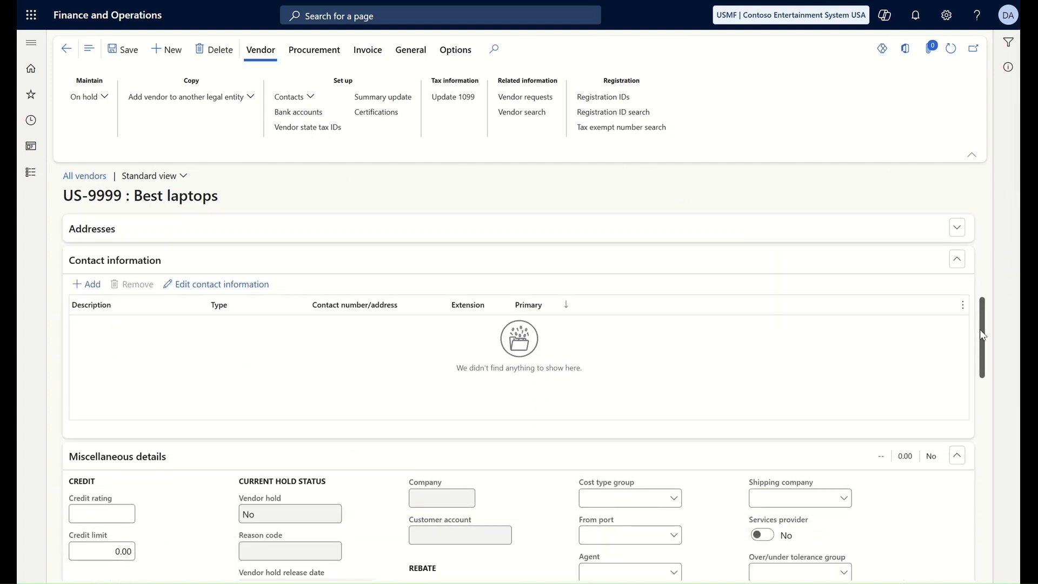
{"action": "left_click", "coordinate": [89, 289]}
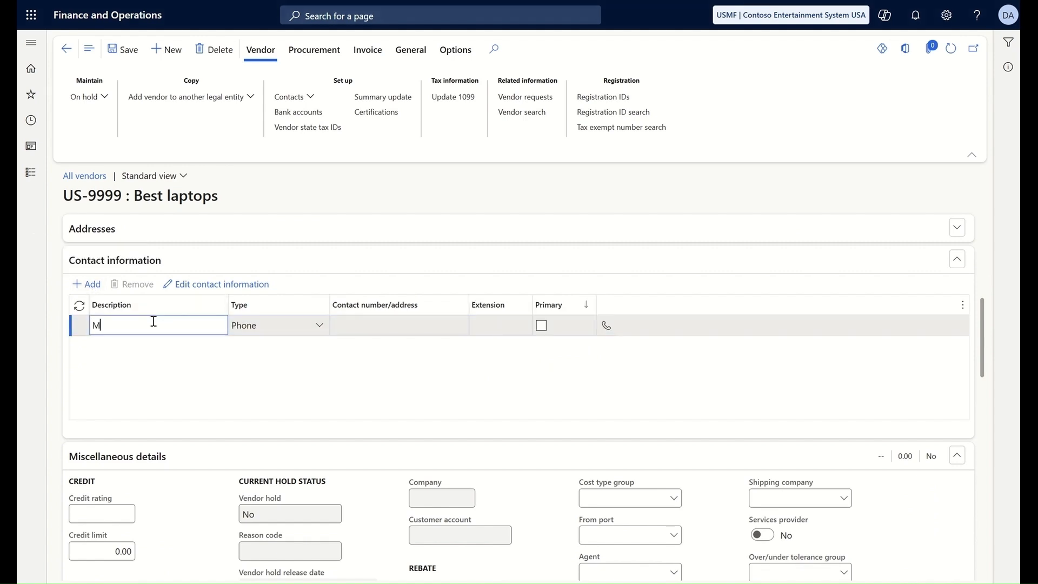
{"action": "left_click", "coordinate": [320, 326]}
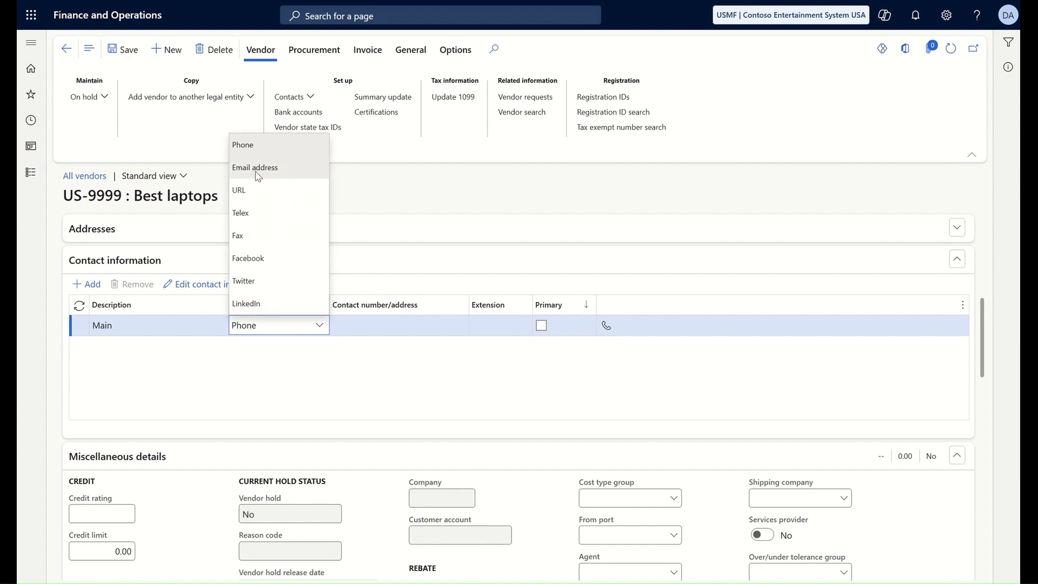
{"action": "left_click", "coordinate": [258, 168]}
{"action": "left_click", "coordinate": [367, 329]}
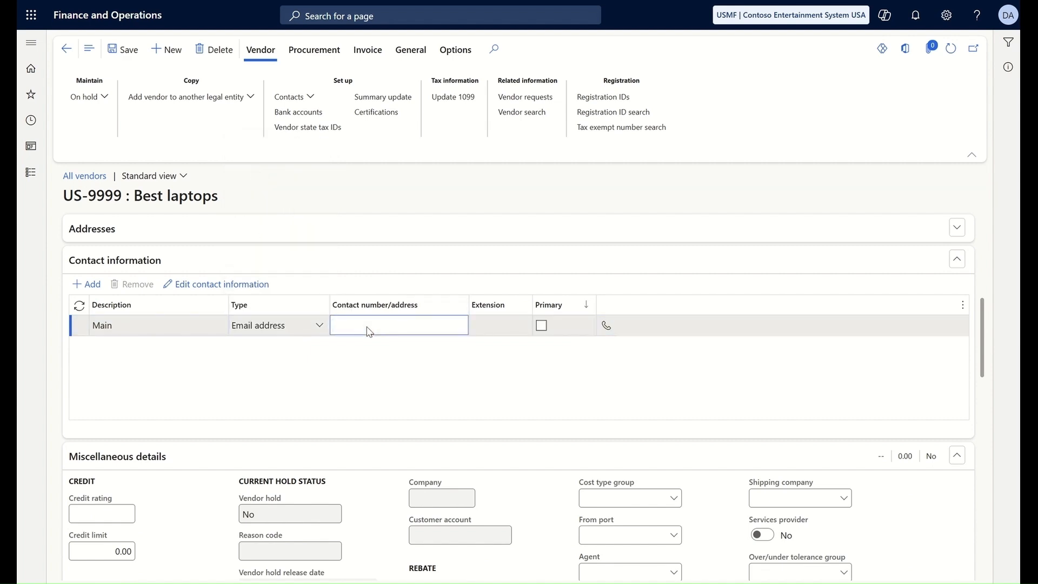
{"action": "key", "text": "ctrl+v"}
{"action": "left_click", "coordinate": [541, 326]}
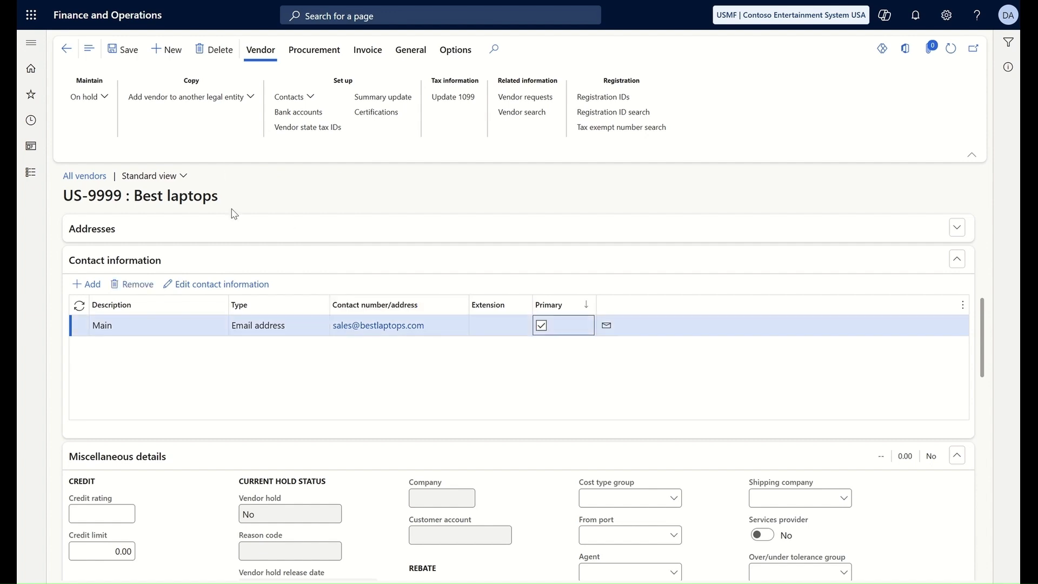
{"action": "scroll", "coordinate": [341, 350], "scroll_direction": "down", "scroll_amount": 3}
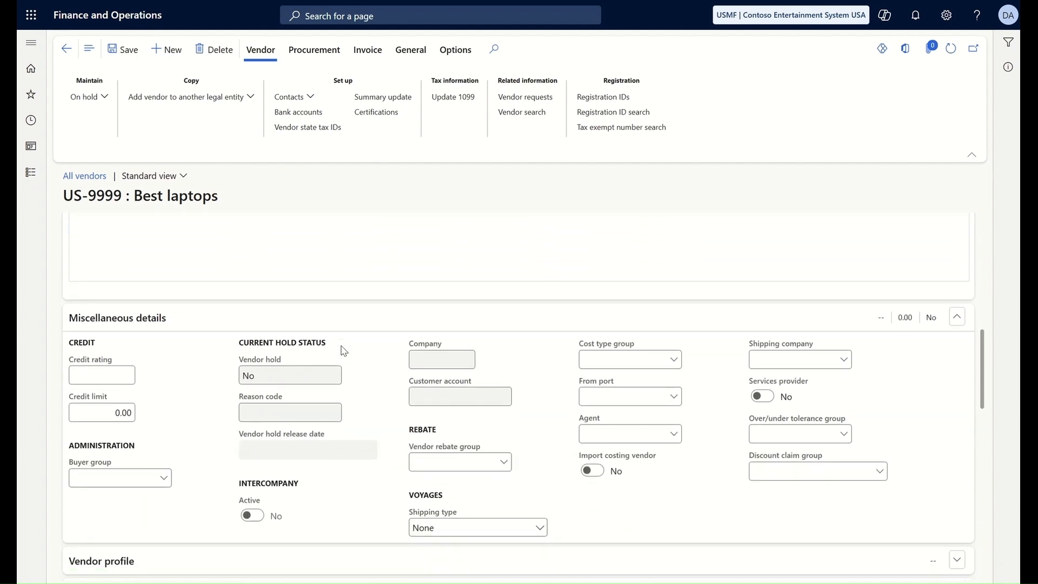
Step: Assign buyer group 22 Specials and collapse the miscellaneous details
{"action": "left_click", "coordinate": [164, 461]}
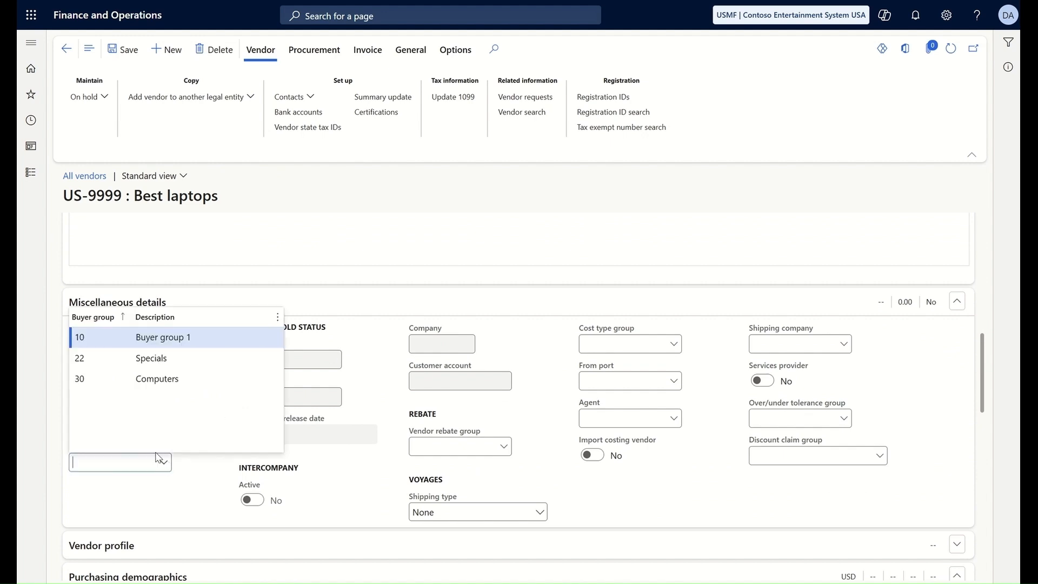
{"action": "left_click", "coordinate": [116, 358]}
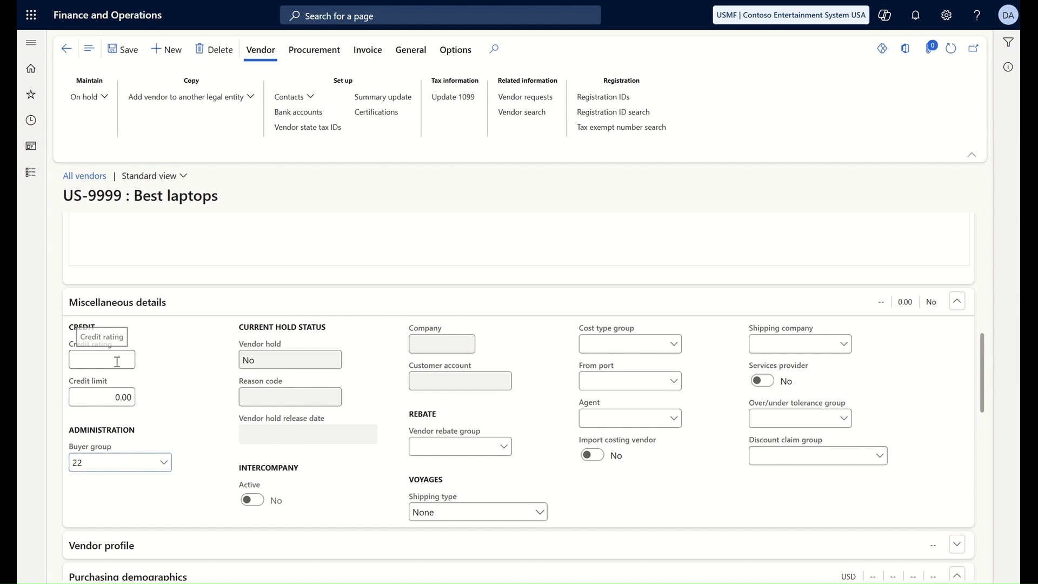
{"action": "left_click", "coordinate": [957, 301]}
{"action": "scroll", "coordinate": [986, 373], "scroll_direction": "down", "scroll_amount": 2}
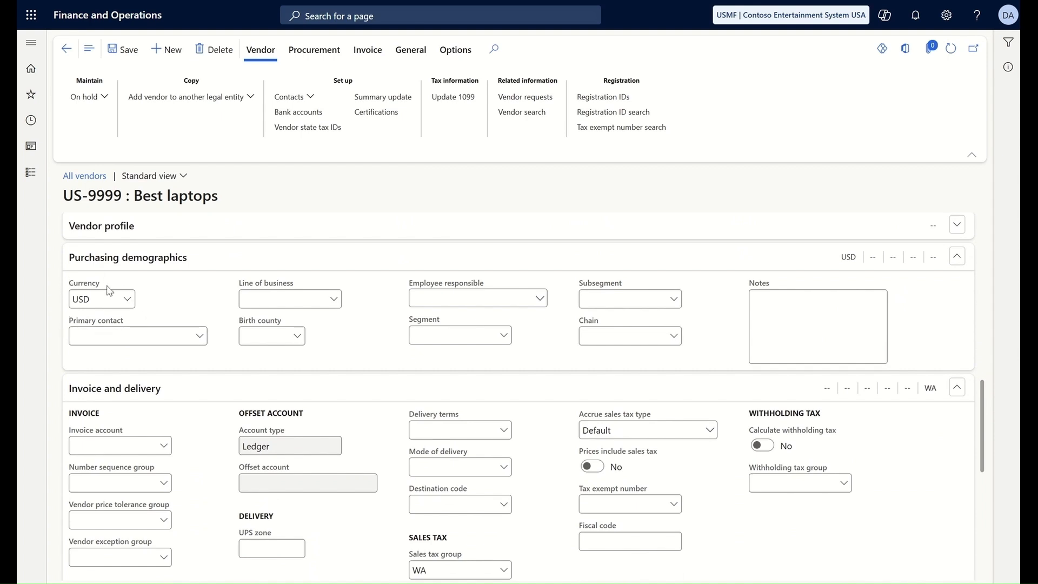
Step: Set line of business 2100 Wholesalers and segment 10 Wholesale, then collapse Purchasing demographics
{"action": "left_click", "coordinate": [333, 300]}
{"action": "scroll", "coordinate": [318, 371], "scroll_direction": "down", "scroll_amount": 1}
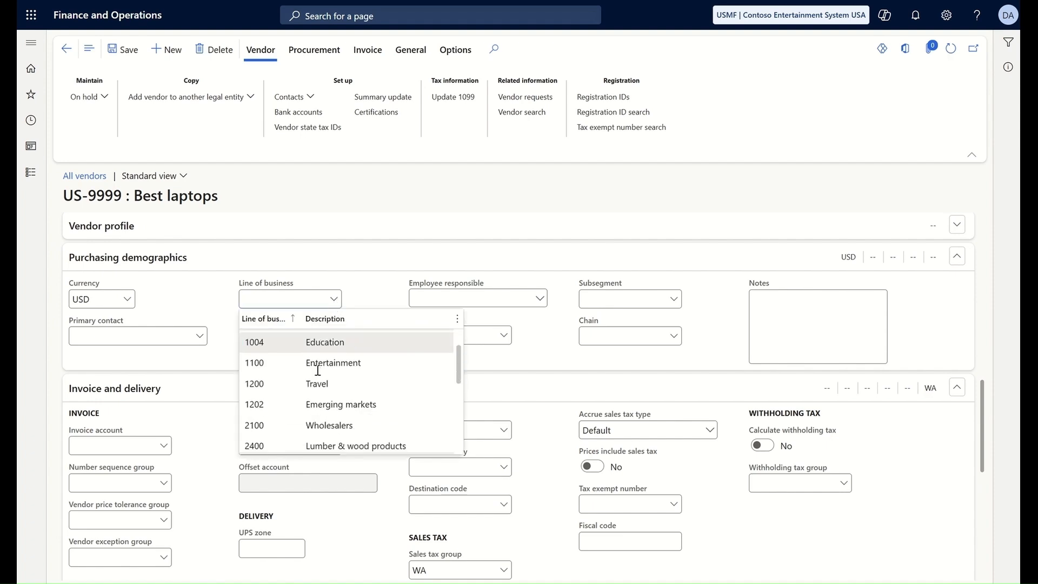
{"action": "scroll", "coordinate": [318, 371], "scroll_direction": "down", "scroll_amount": 1}
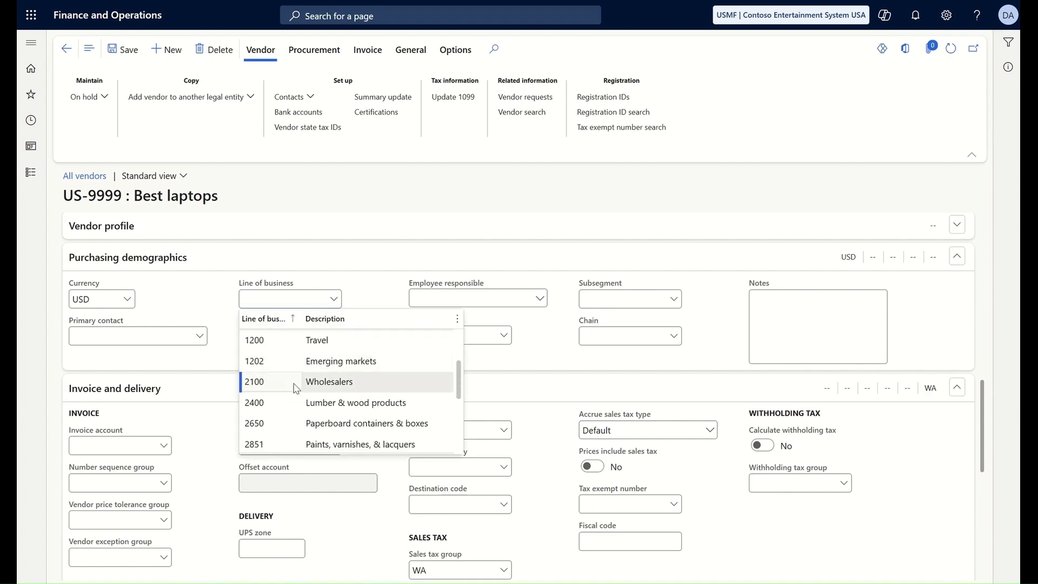
{"action": "left_click", "coordinate": [292, 380]}
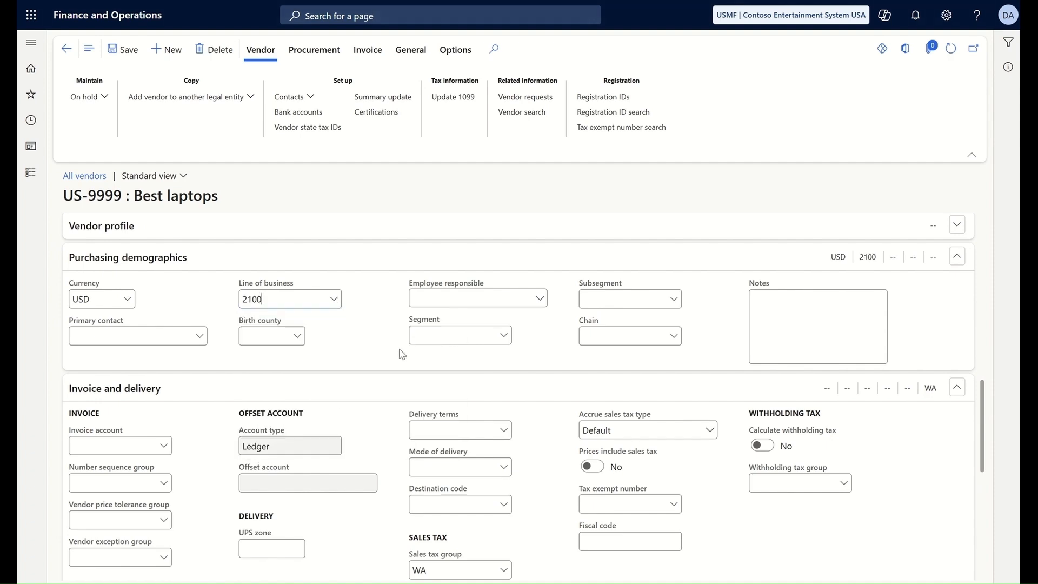
{"action": "left_click", "coordinate": [504, 336]}
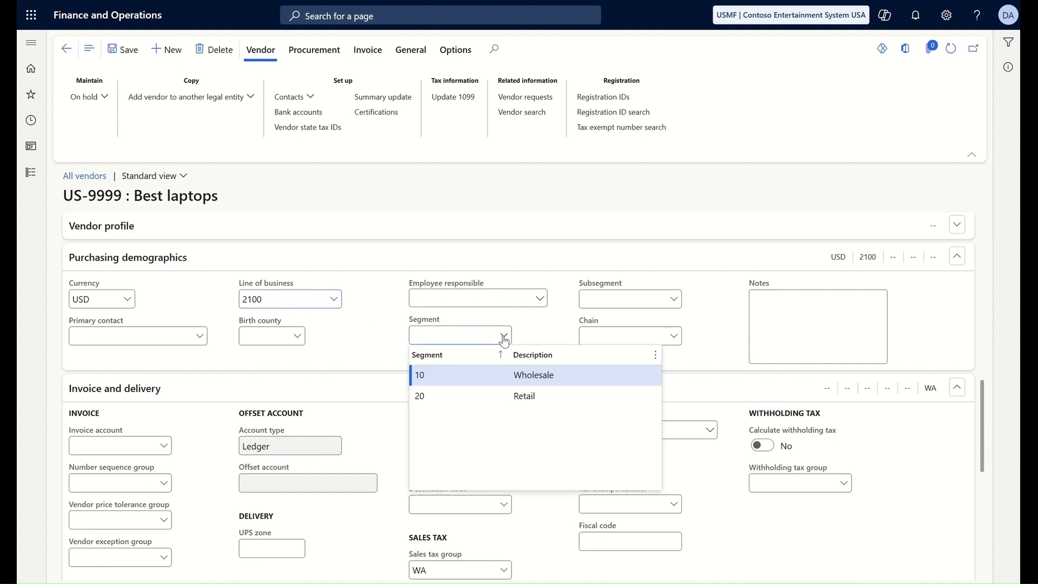
{"action": "left_click", "coordinate": [454, 375]}
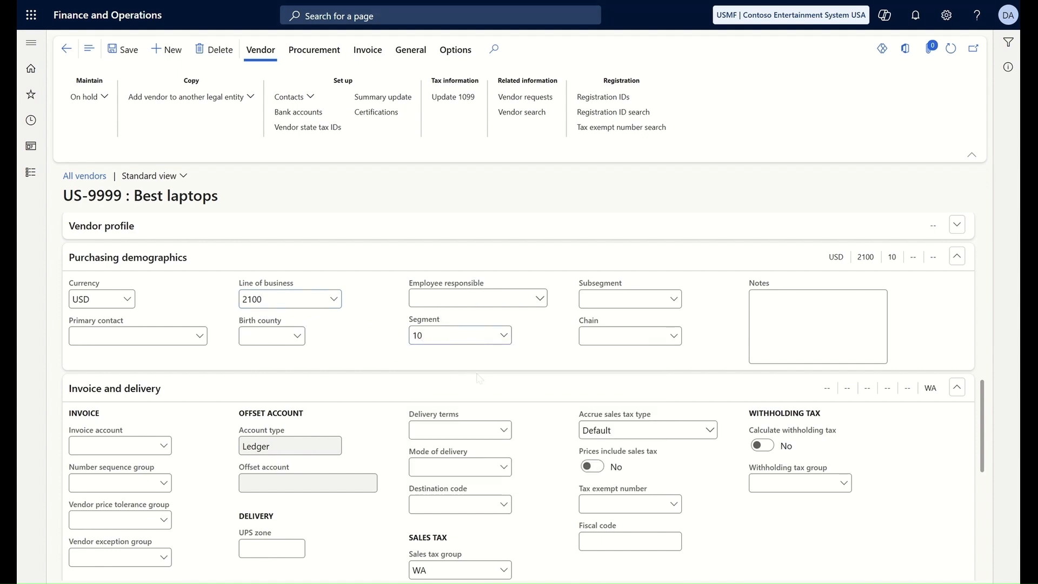
{"action": "left_click", "coordinate": [957, 256]}
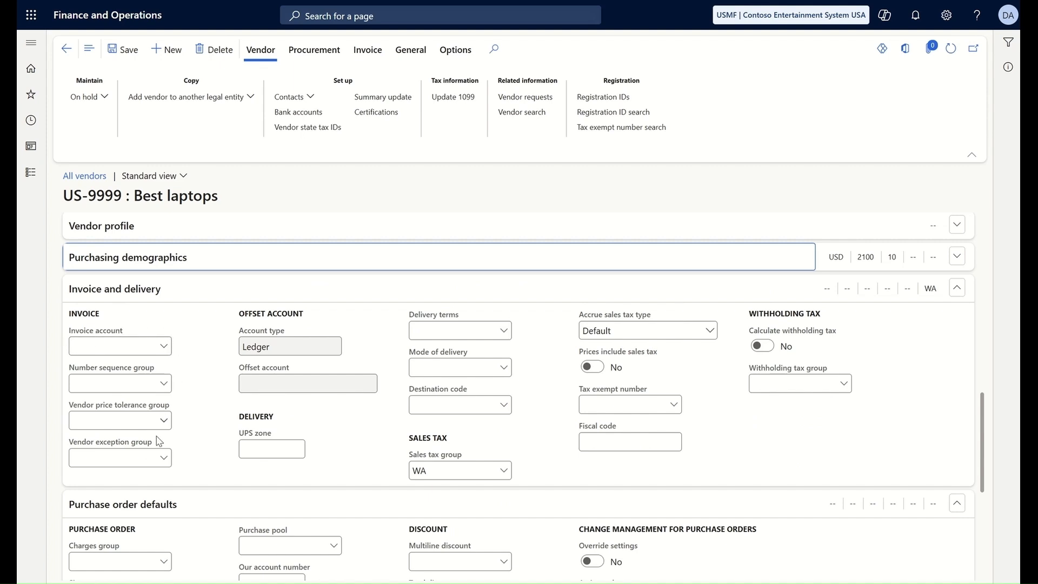
Step: Choose delivery terms CFR and mode of delivery 50 Parcel, then collapse Invoice and delivery
{"action": "left_click", "coordinate": [507, 343]}
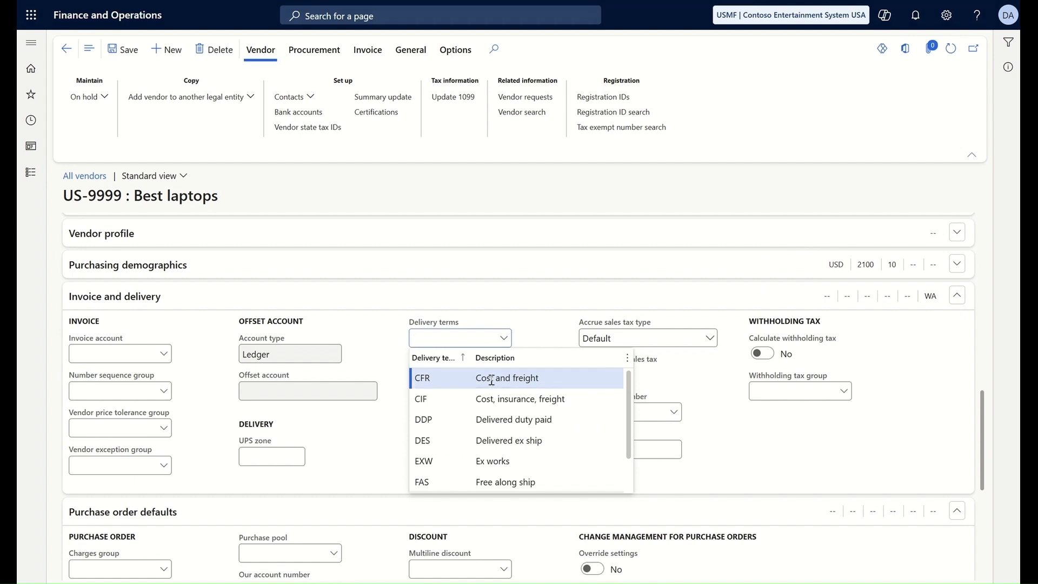
{"action": "left_click", "coordinate": [491, 381]}
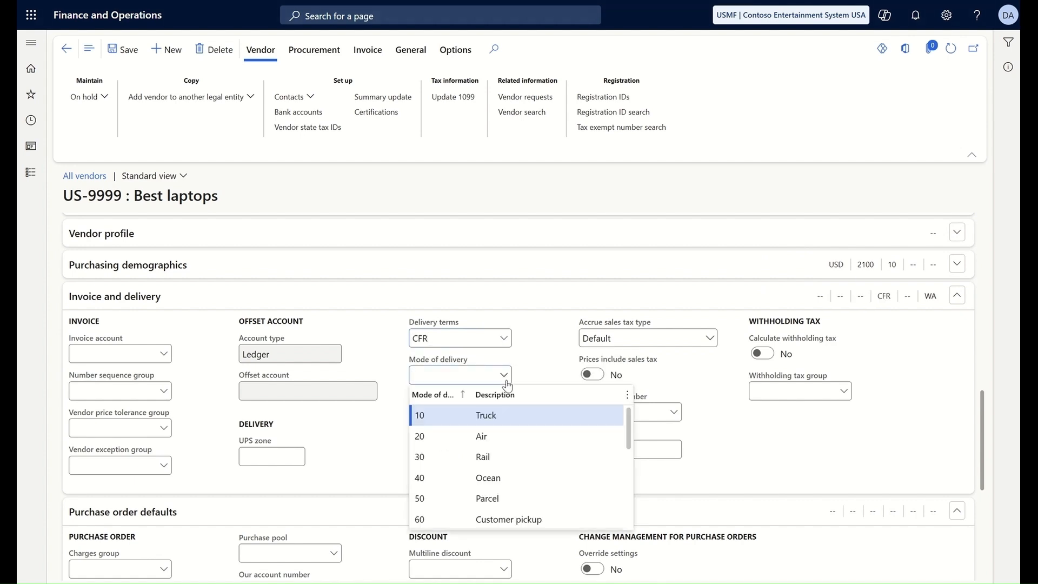
{"action": "left_click", "coordinate": [484, 498]}
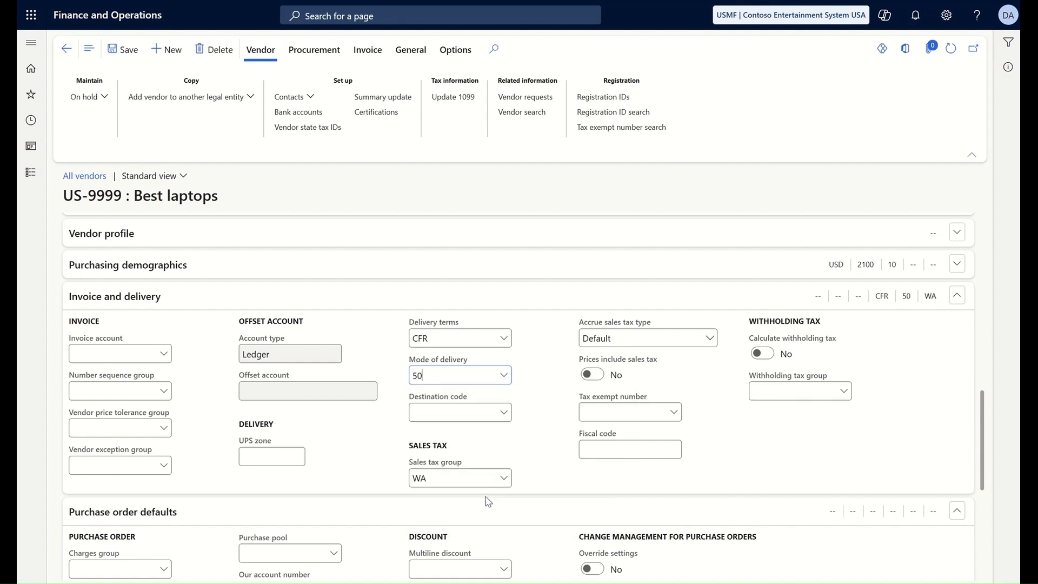
{"action": "left_click", "coordinate": [957, 296]}
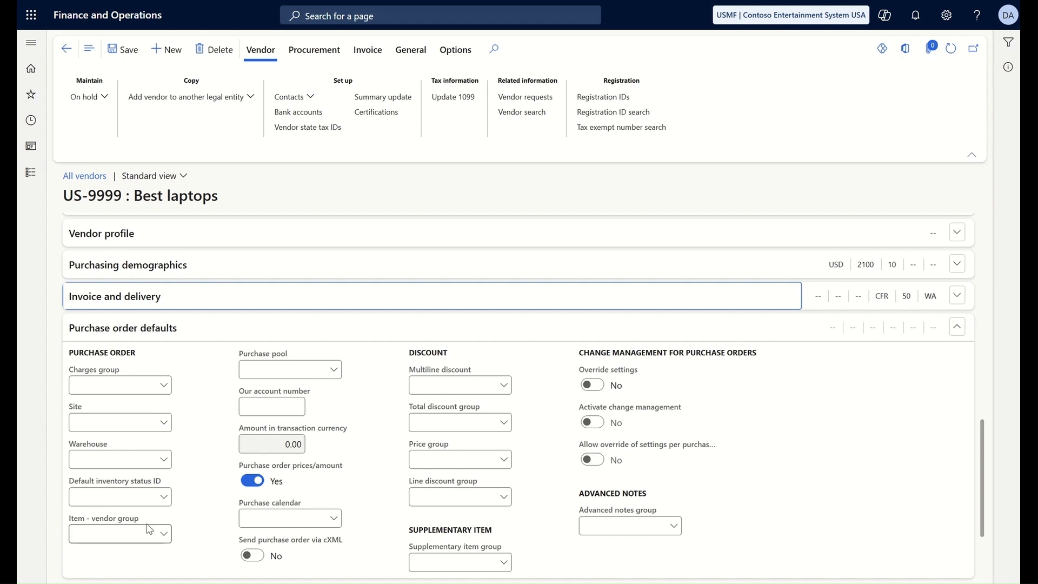
Step: Set purchase order defaults to site 2 Distribution, warehouse 21 and purchase pool 01, then collapse the section
{"action": "left_click", "coordinate": [164, 424]}
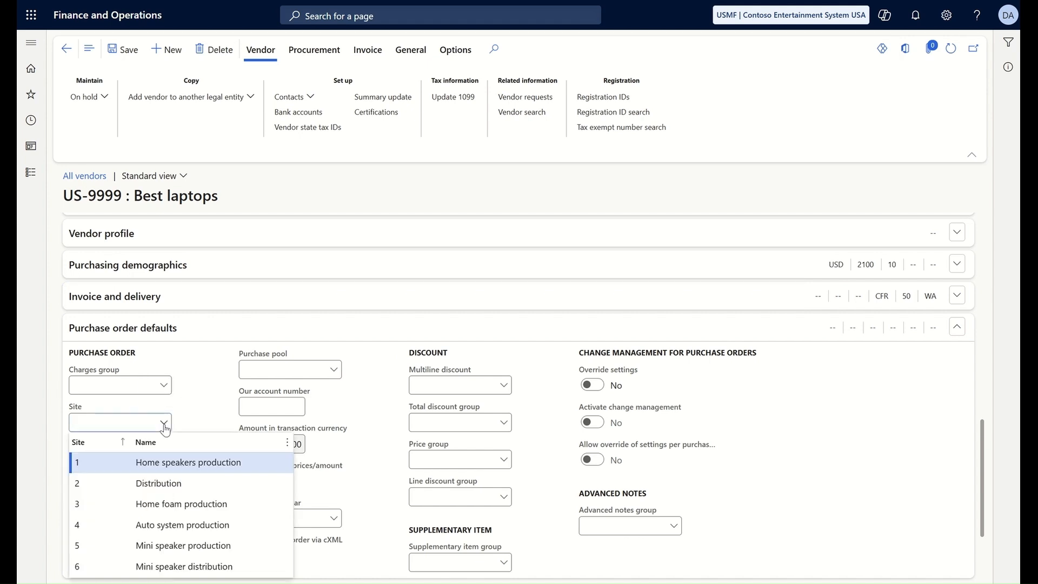
{"action": "left_click", "coordinate": [105, 483]}
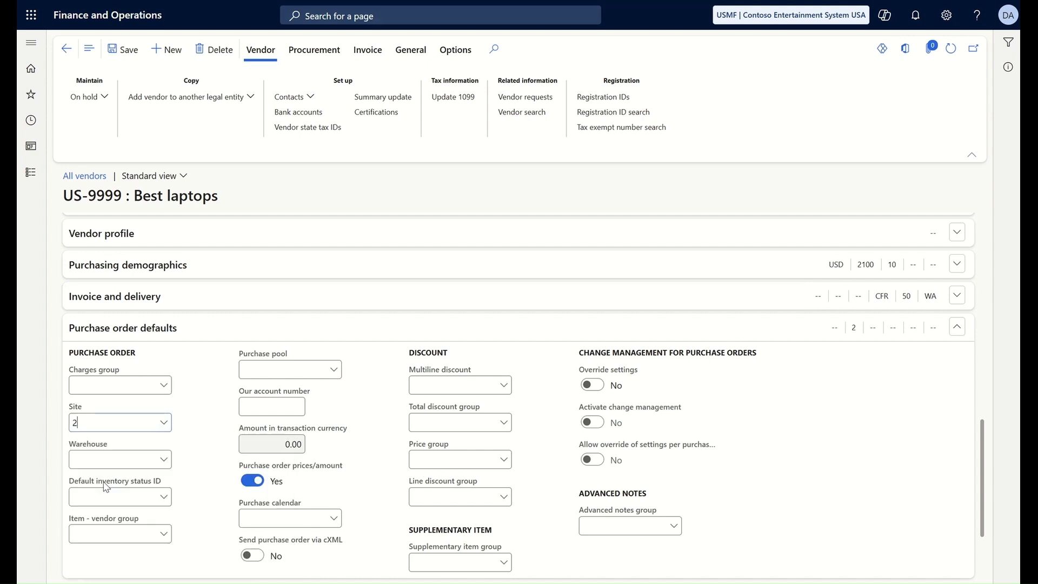
{"action": "left_click", "coordinate": [167, 464]}
{"action": "left_click", "coordinate": [164, 460]}
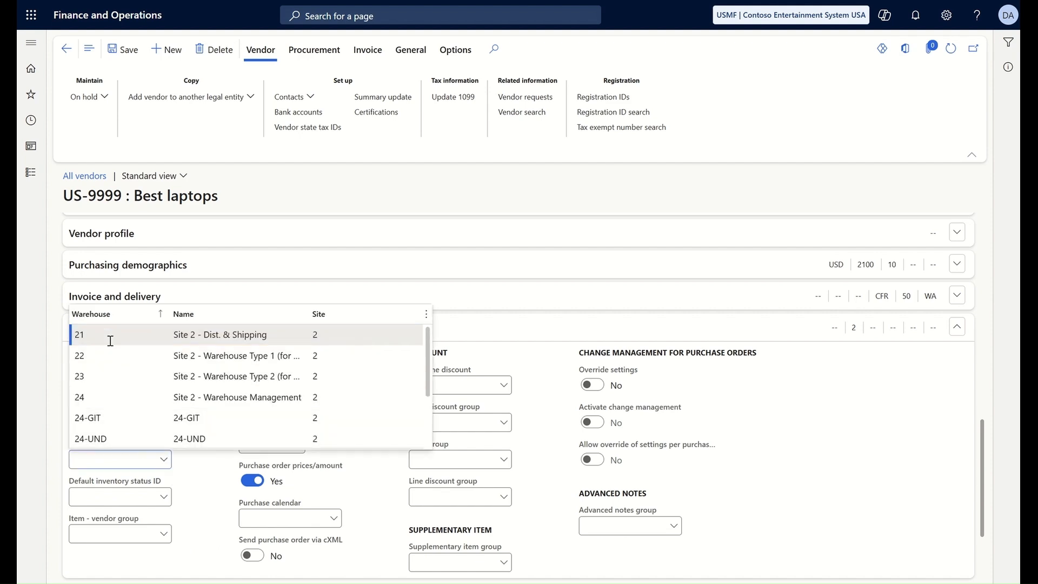
{"action": "left_click", "coordinate": [109, 338]}
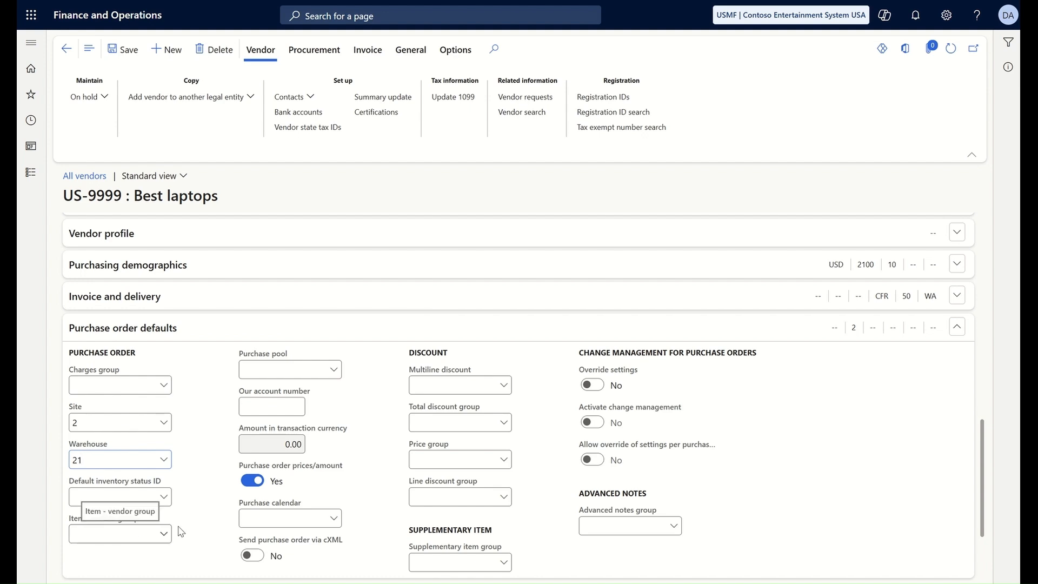
{"action": "left_click", "coordinate": [334, 371]}
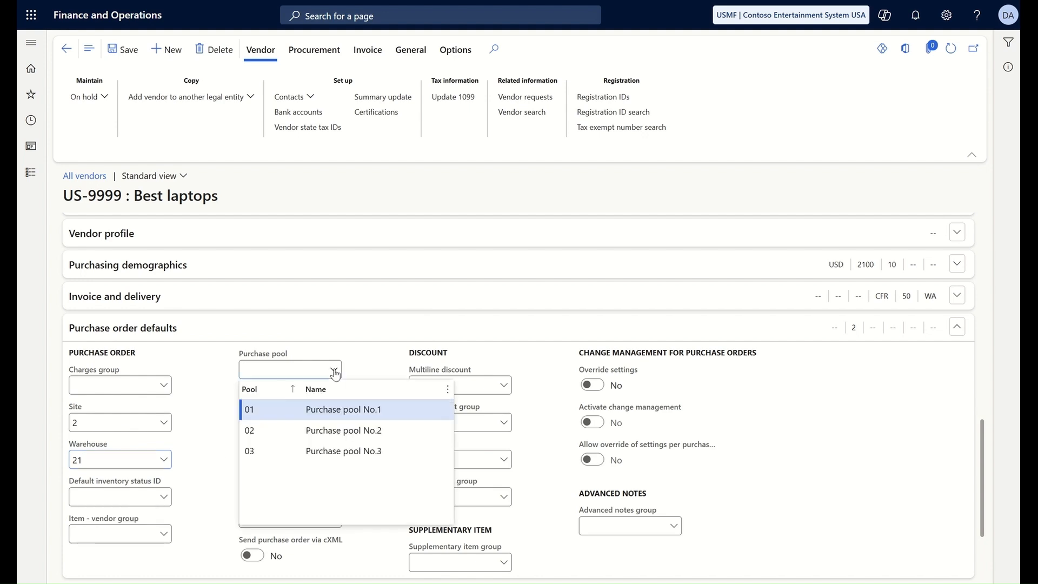
{"action": "left_click", "coordinate": [271, 416]}
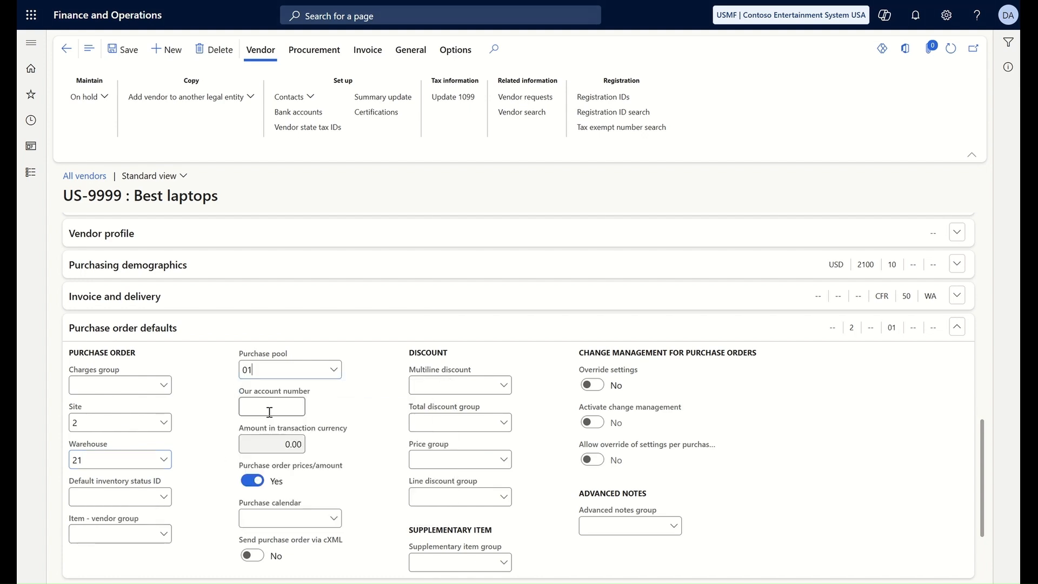
{"action": "scroll", "coordinate": [271, 414], "scroll_direction": "down", "scroll_amount": 1}
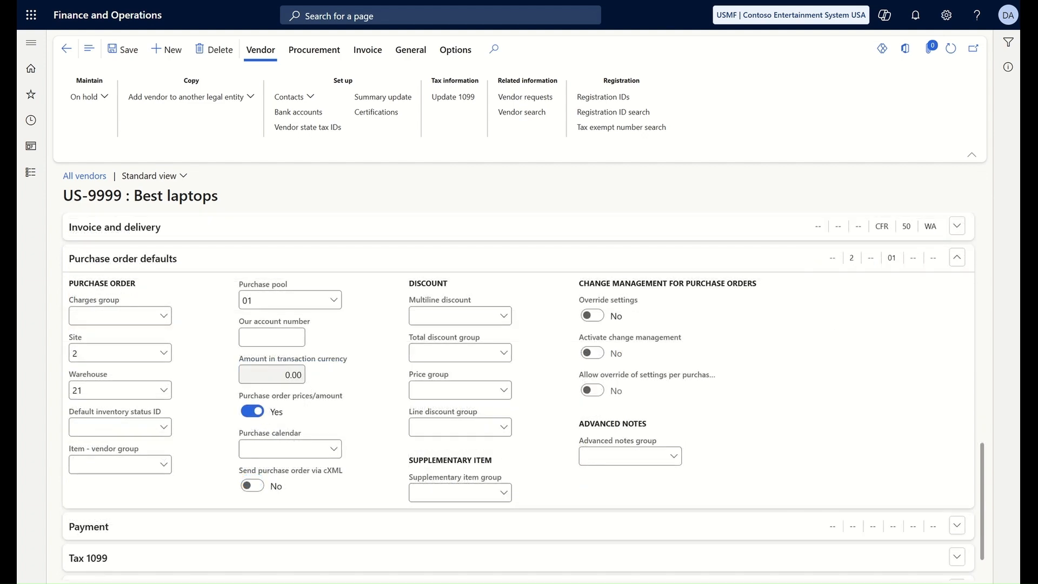
{"action": "left_click", "coordinate": [955, 258]}
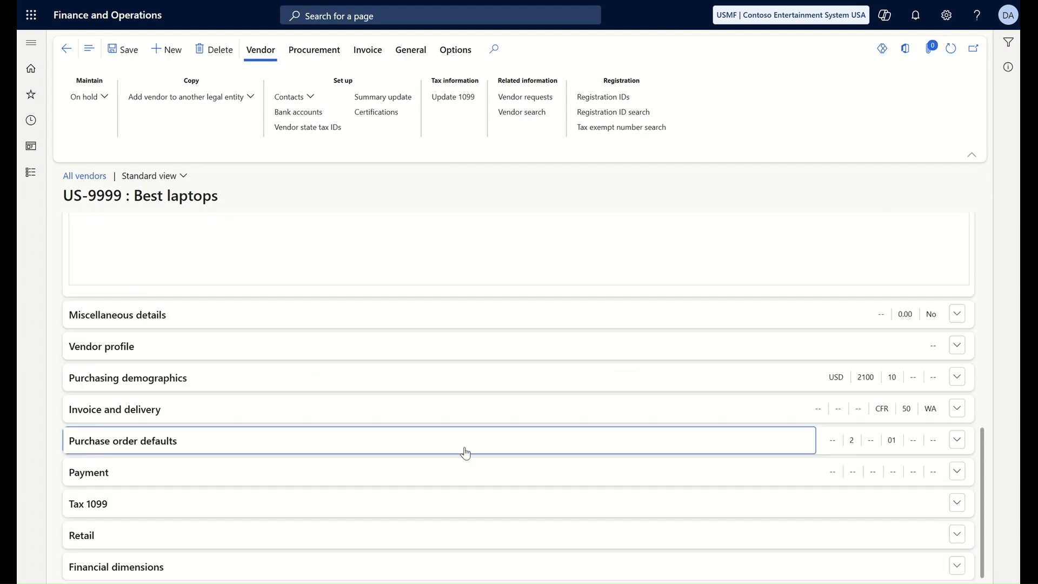
Step: In the Payment section, choose Net10 terms of payment and ELECTRONIC method of payment
{"action": "left_click", "coordinate": [957, 471]}
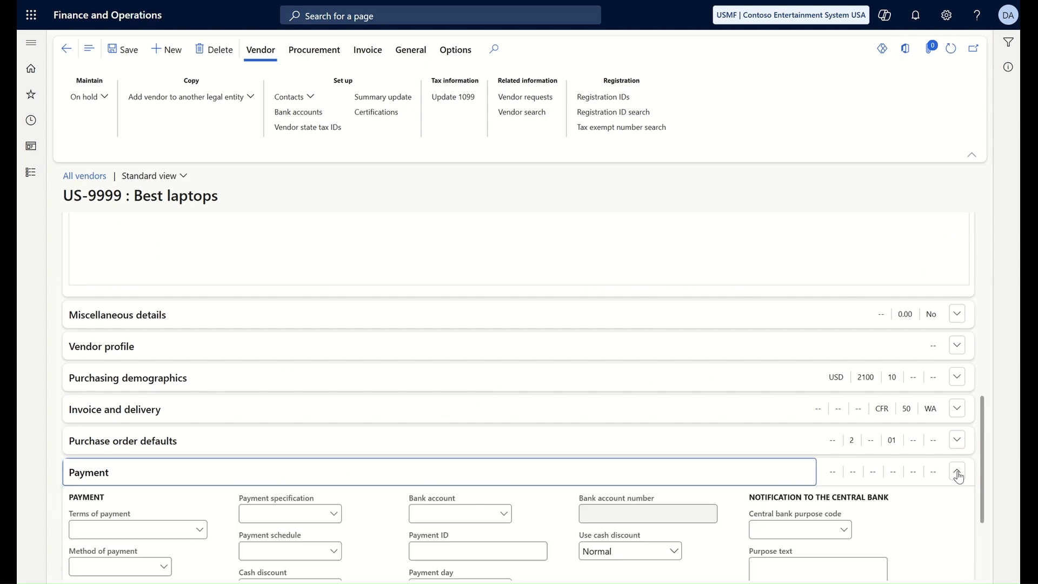
{"action": "scroll", "coordinate": [735, 422], "scroll_direction": "down", "scroll_amount": 3}
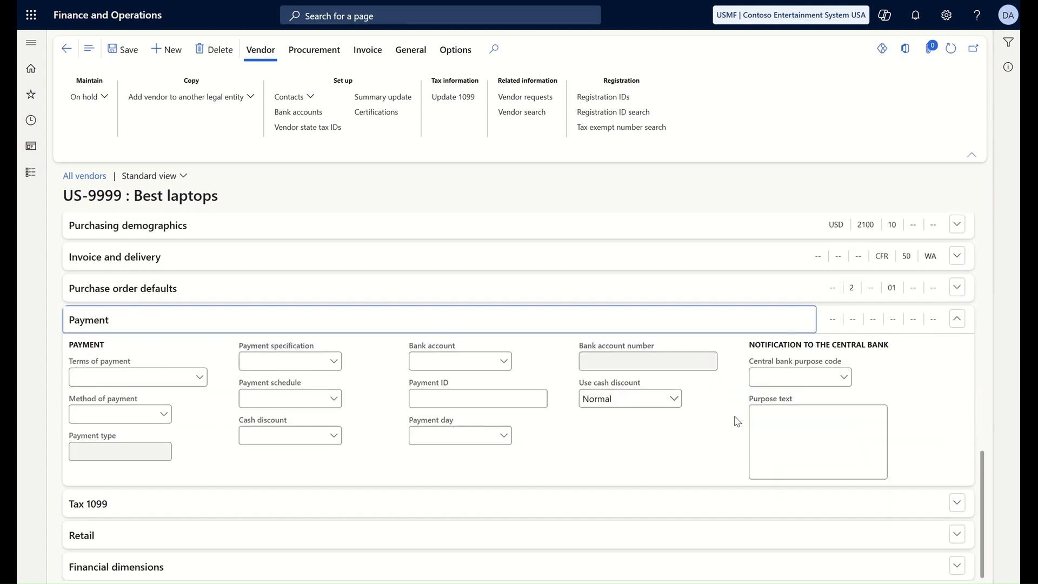
{"action": "left_click", "coordinate": [199, 378]}
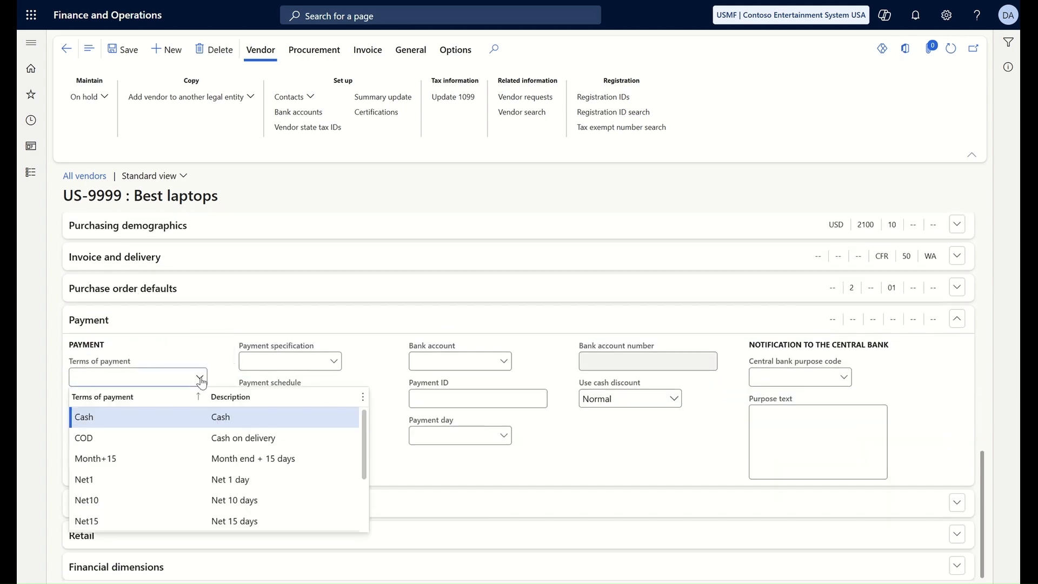
{"action": "left_click", "coordinate": [101, 499]}
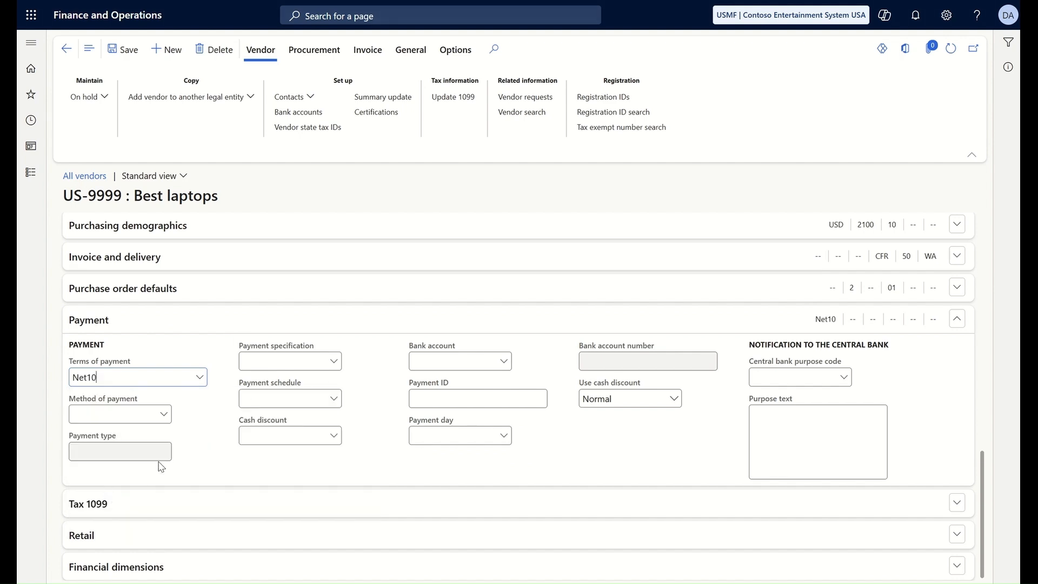
{"action": "left_click", "coordinate": [164, 415]}
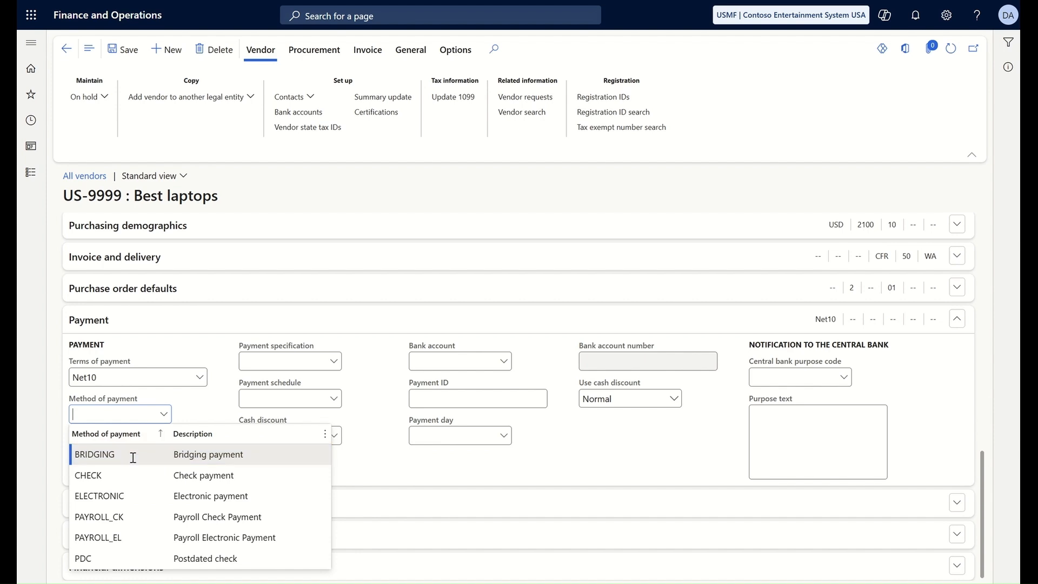
{"action": "left_click", "coordinate": [121, 494]}
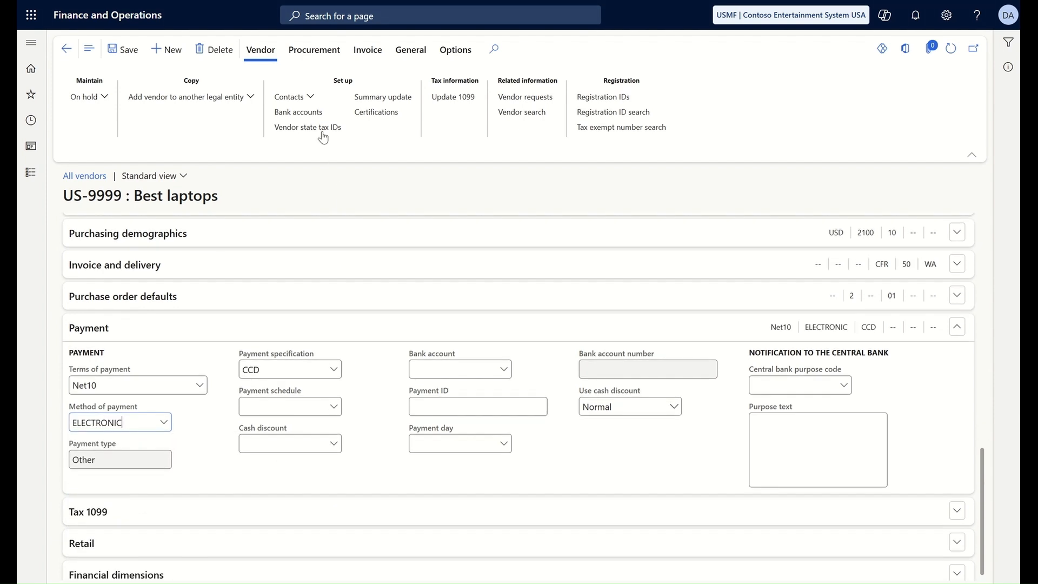
Step: Create vendor bank account USBank1 in bank group BankUSA with the vendor's IBAN and save it
{"action": "left_click", "coordinate": [298, 112]}
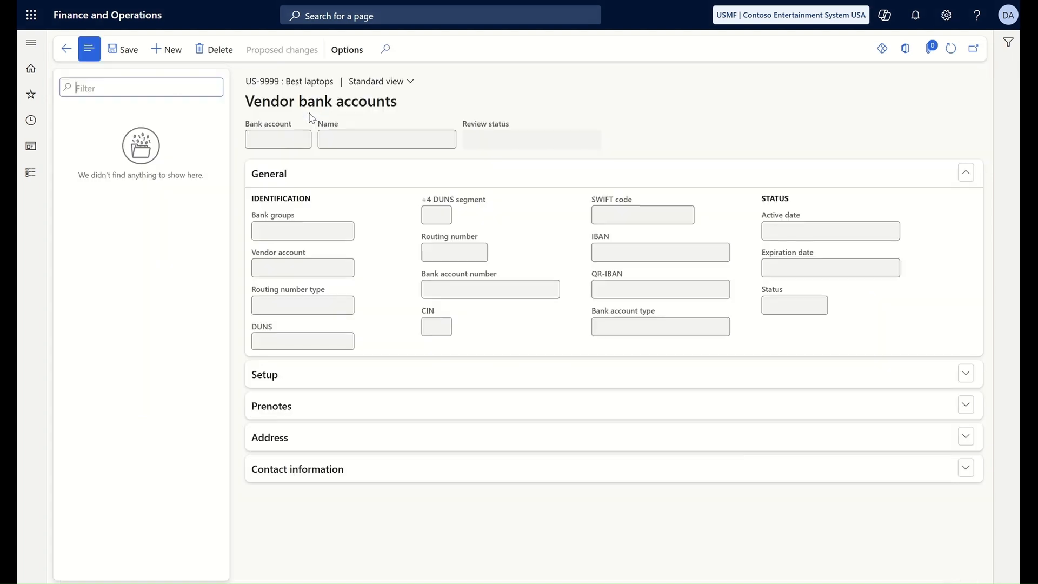
{"action": "left_click", "coordinate": [165, 53]}
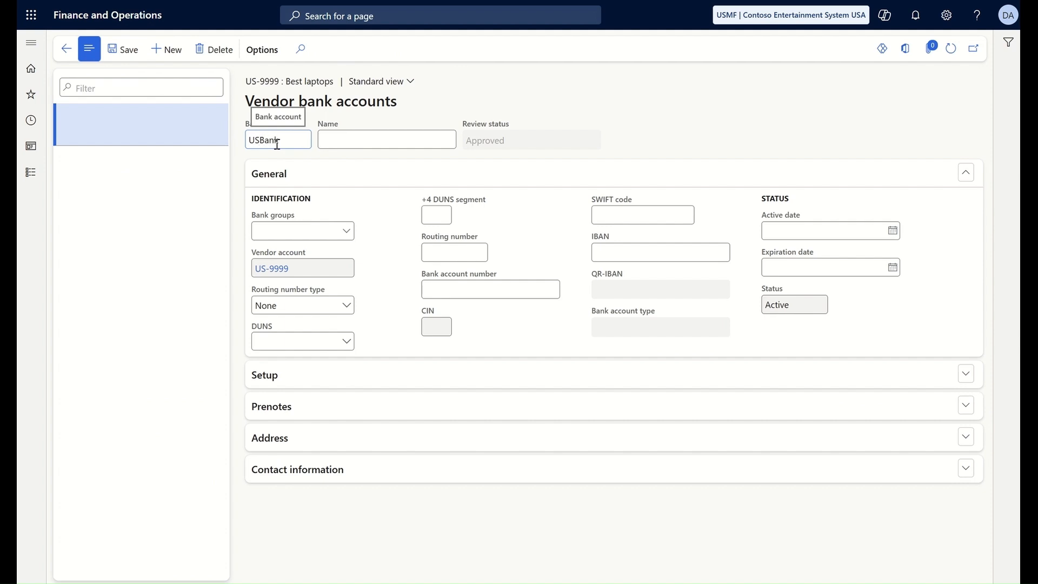
{"action": "left_click", "coordinate": [344, 233]}
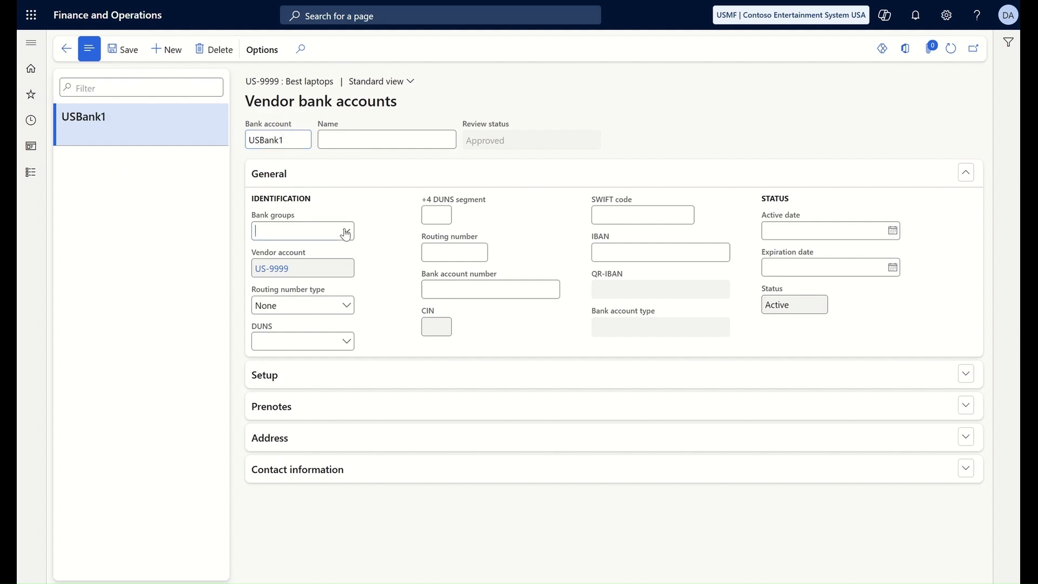
{"action": "left_click", "coordinate": [346, 232]}
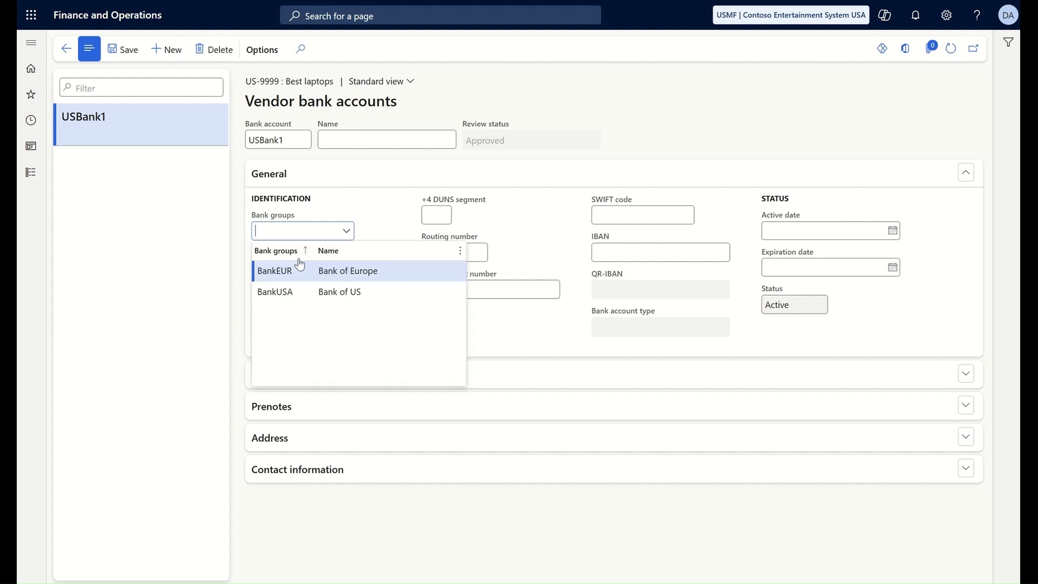
{"action": "left_click", "coordinate": [286, 292]}
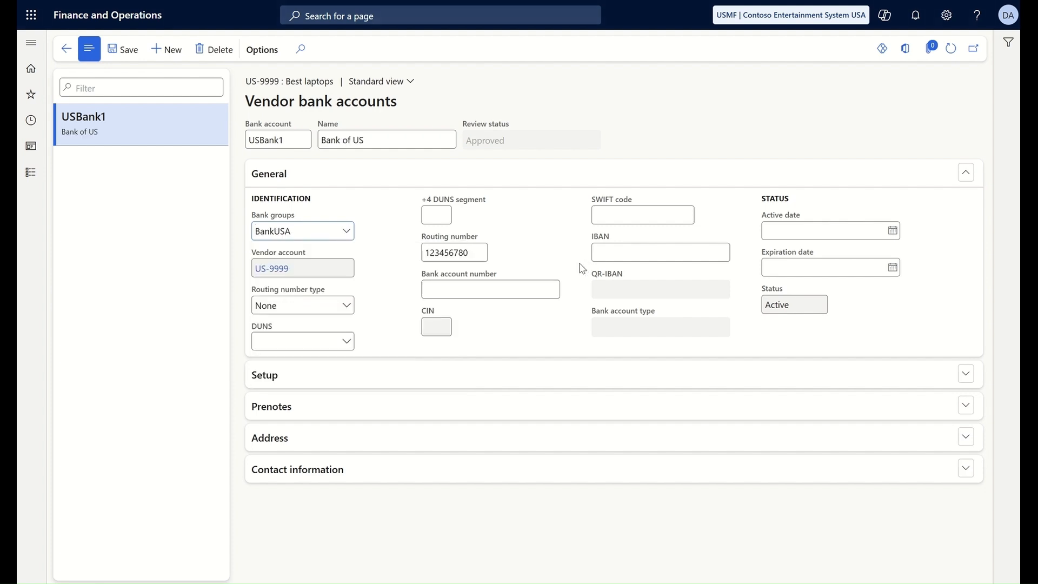
{"action": "left_click", "coordinate": [619, 252]}
{"action": "key", "text": "ctrl+v"}
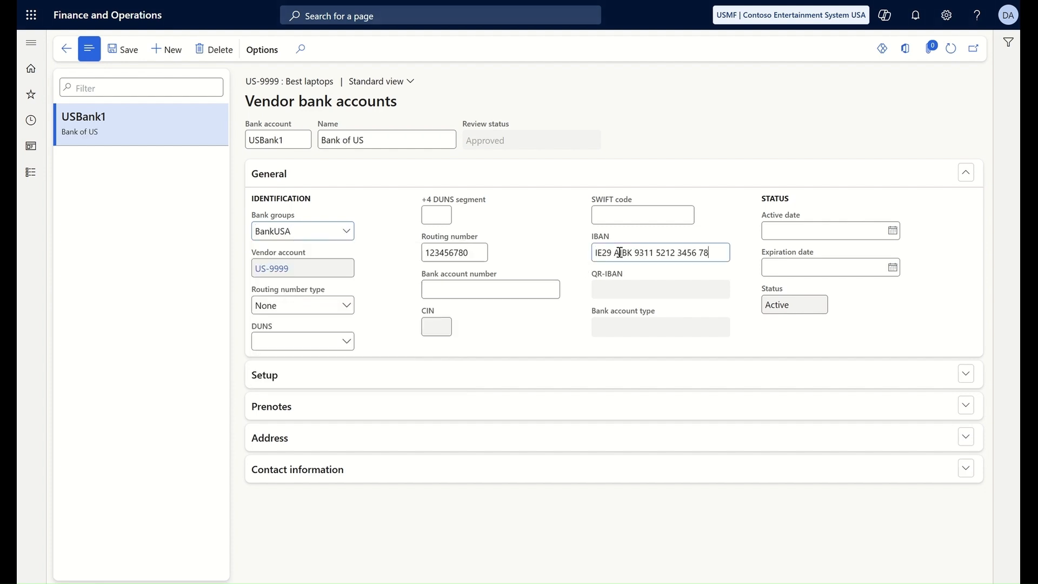
{"action": "left_click", "coordinate": [123, 53]}
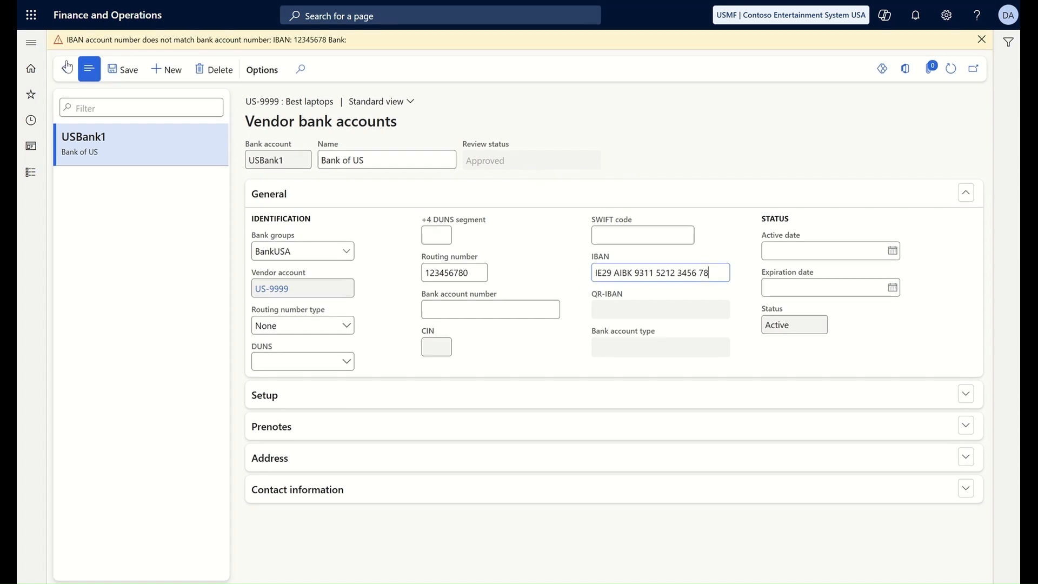
Step: Back on the vendor record, select USBank1 as the payment bank account
{"action": "left_click", "coordinate": [66, 66]}
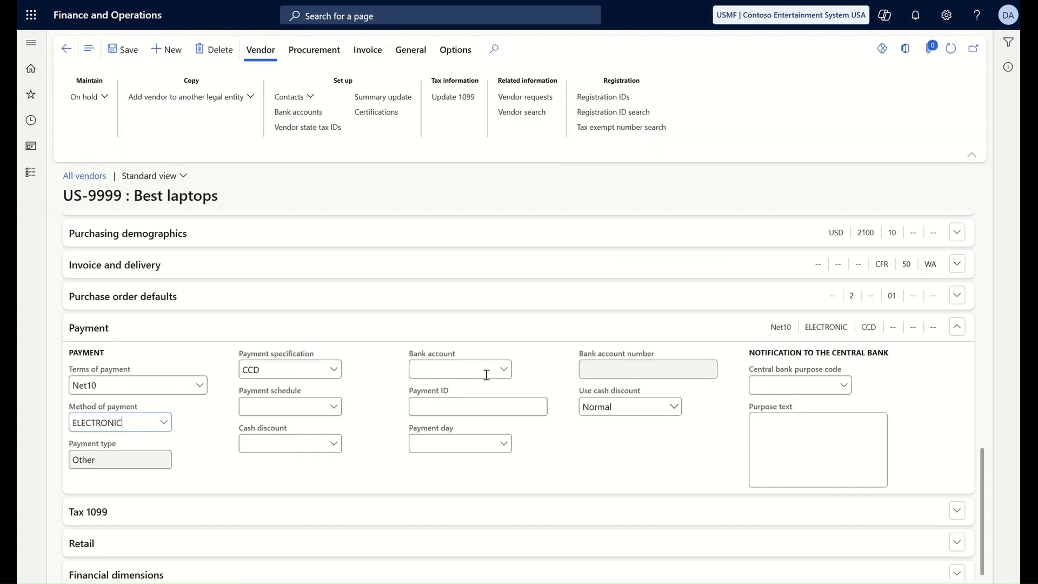
{"action": "left_click", "coordinate": [503, 370]}
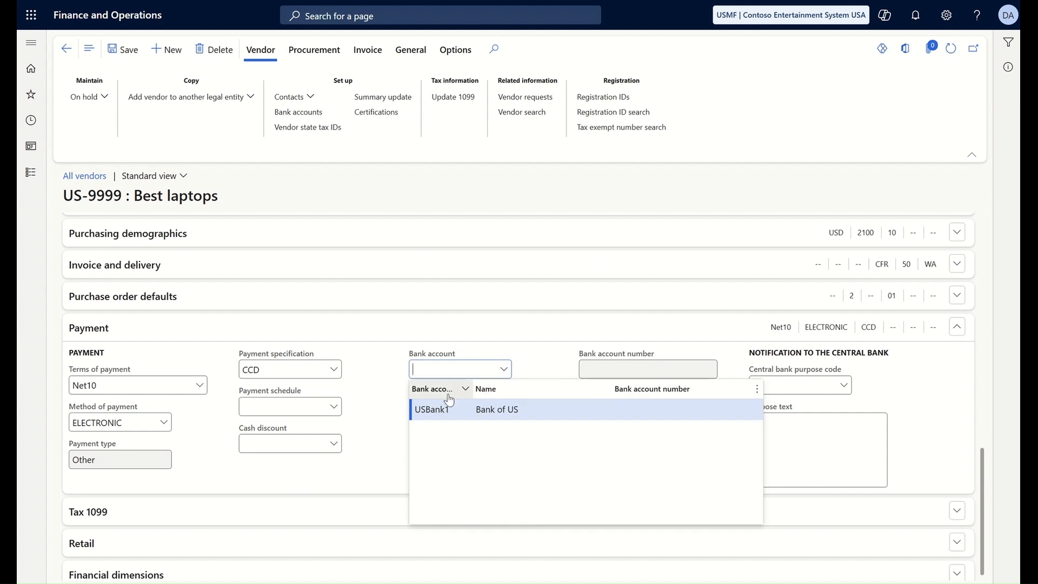
{"action": "left_click", "coordinate": [434, 410]}
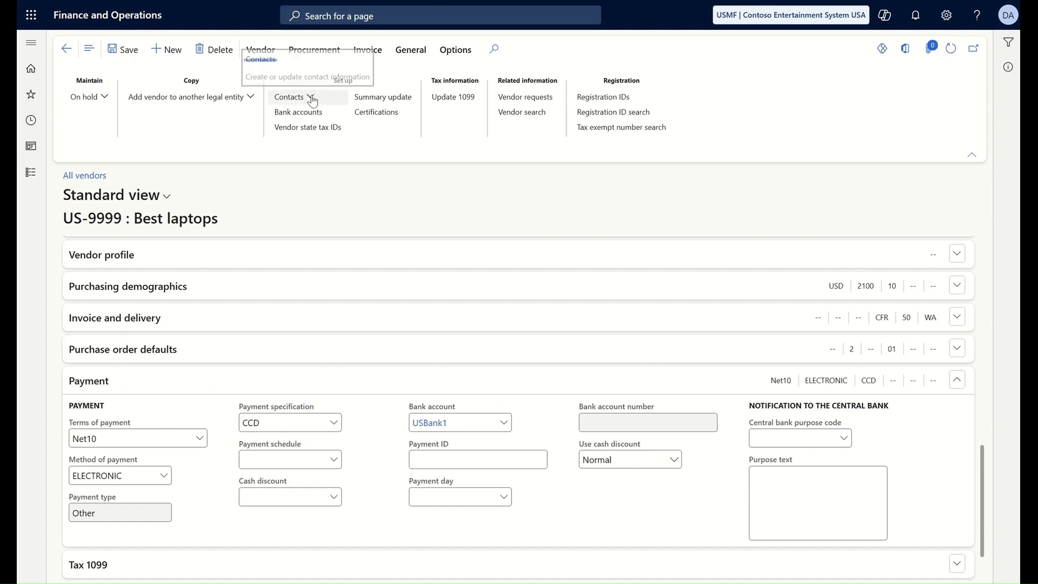
Step: Add a new vendor contact with first and last name and gender Male, ignoring existing-name suggestions
{"action": "left_click", "coordinate": [312, 99]}
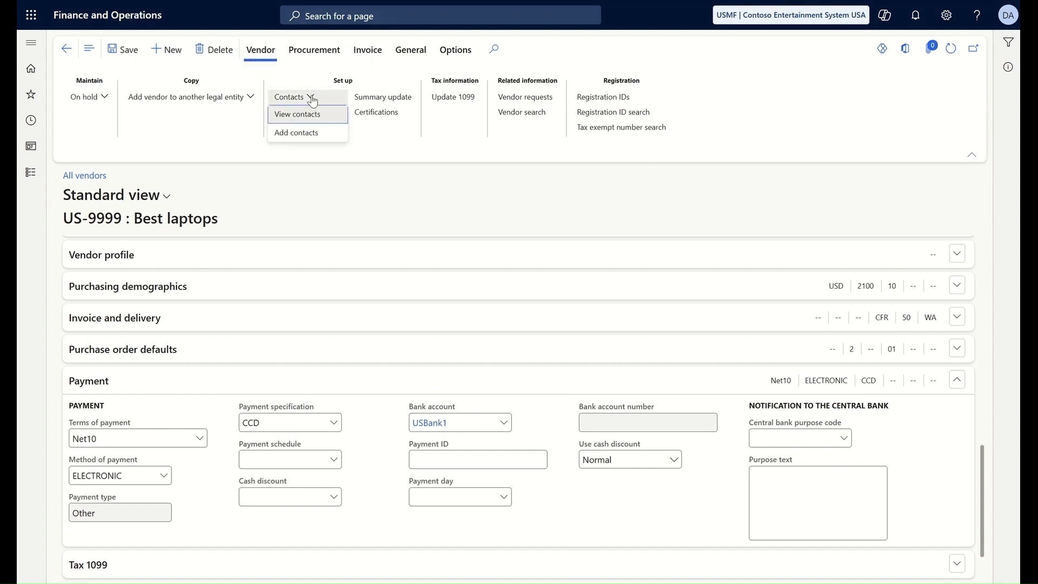
{"action": "left_click", "coordinate": [297, 134]}
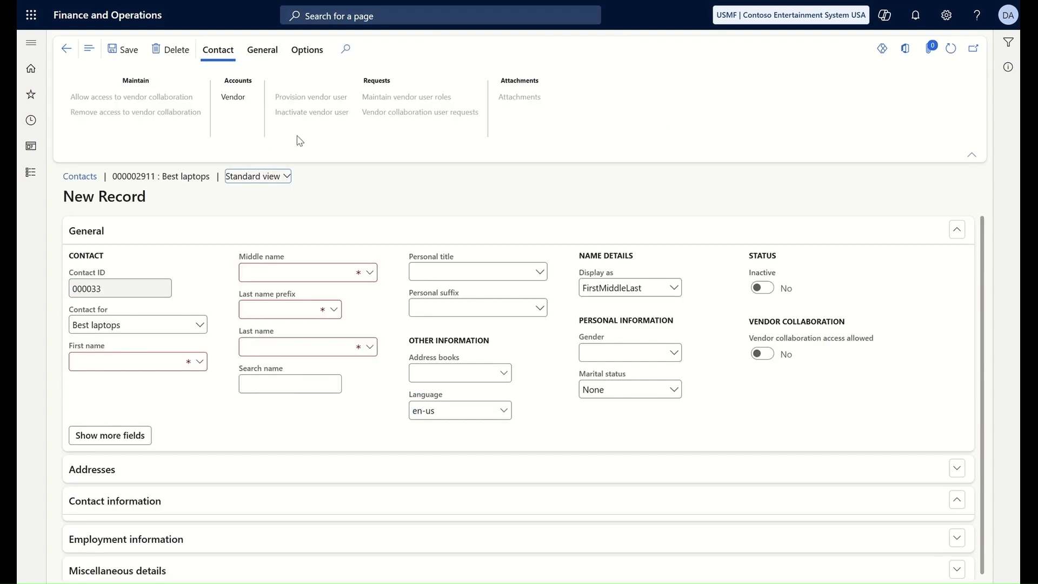
{"action": "left_click", "coordinate": [128, 358]}
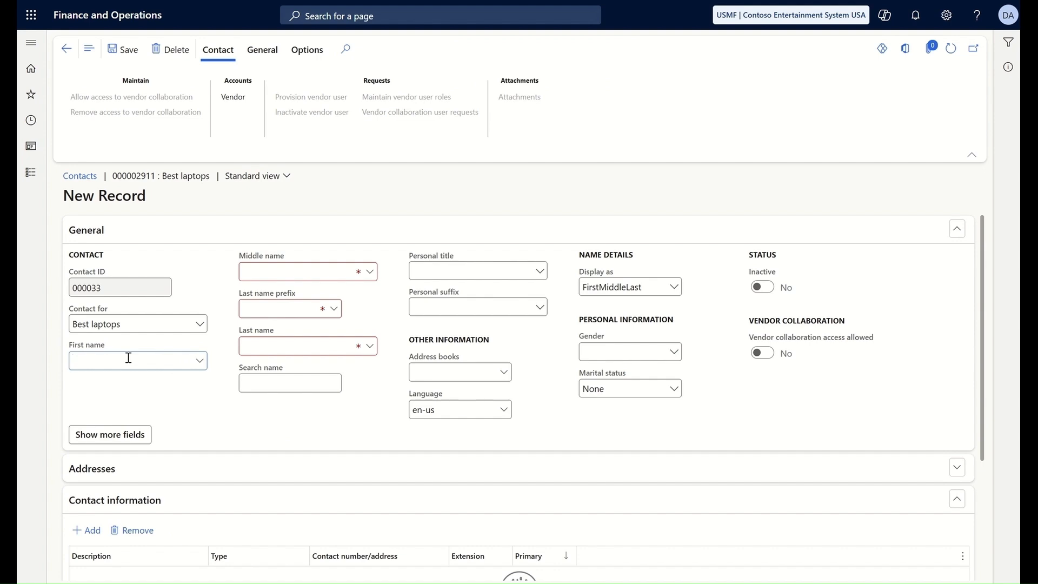
{"action": "type", "text": "John"}
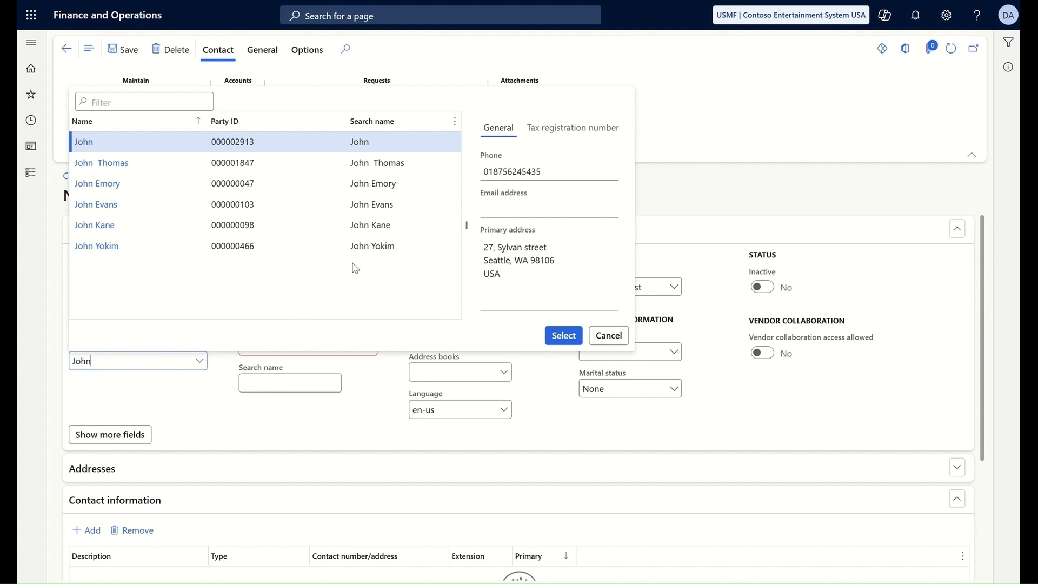
{"action": "left_click", "coordinate": [610, 335]}
{"action": "left_click", "coordinate": [266, 345]}
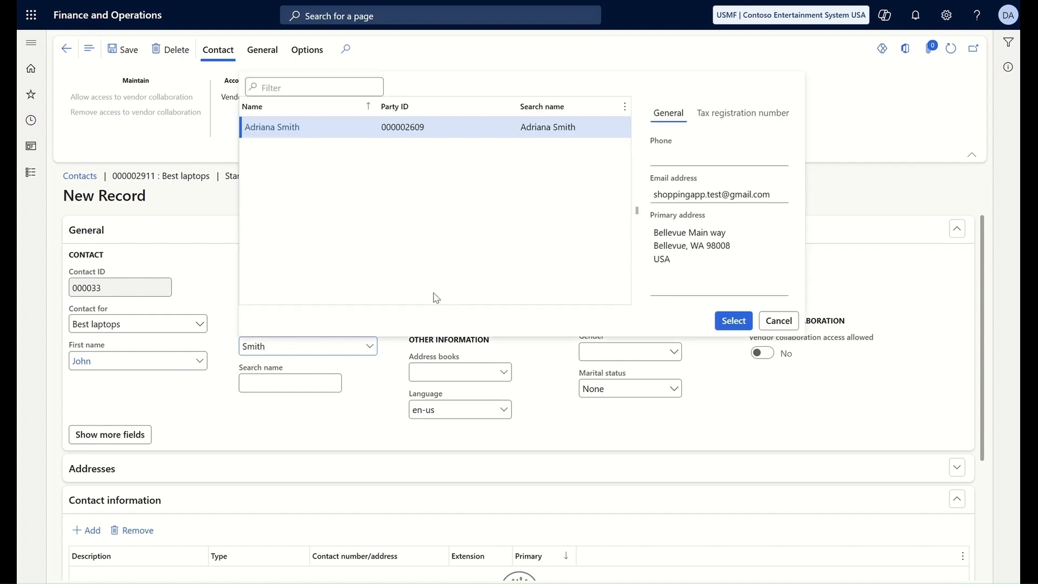
{"action": "left_click", "coordinate": [779, 320]}
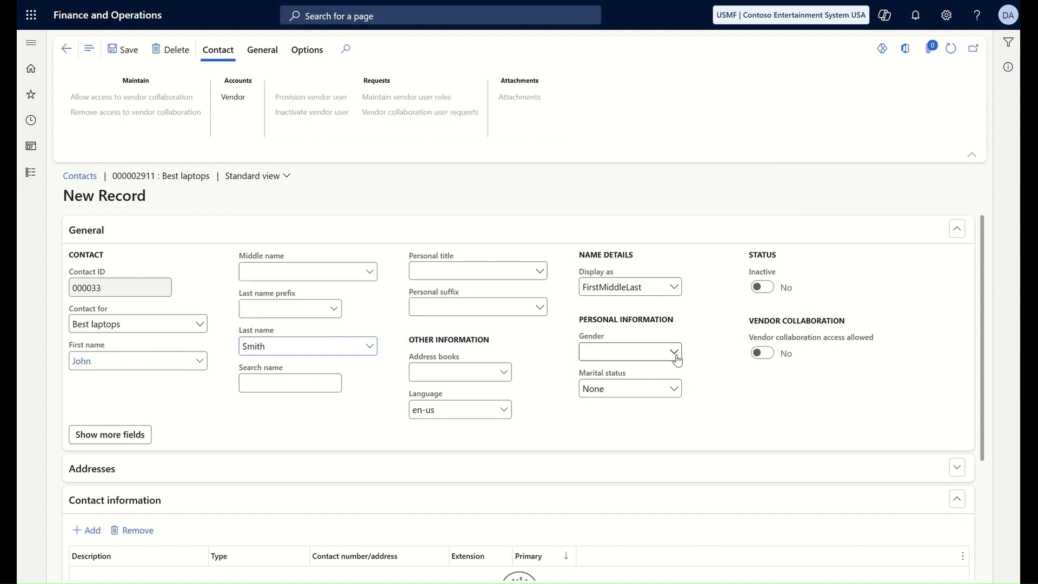
{"action": "left_click", "coordinate": [660, 353]}
{"action": "left_click", "coordinate": [633, 385]}
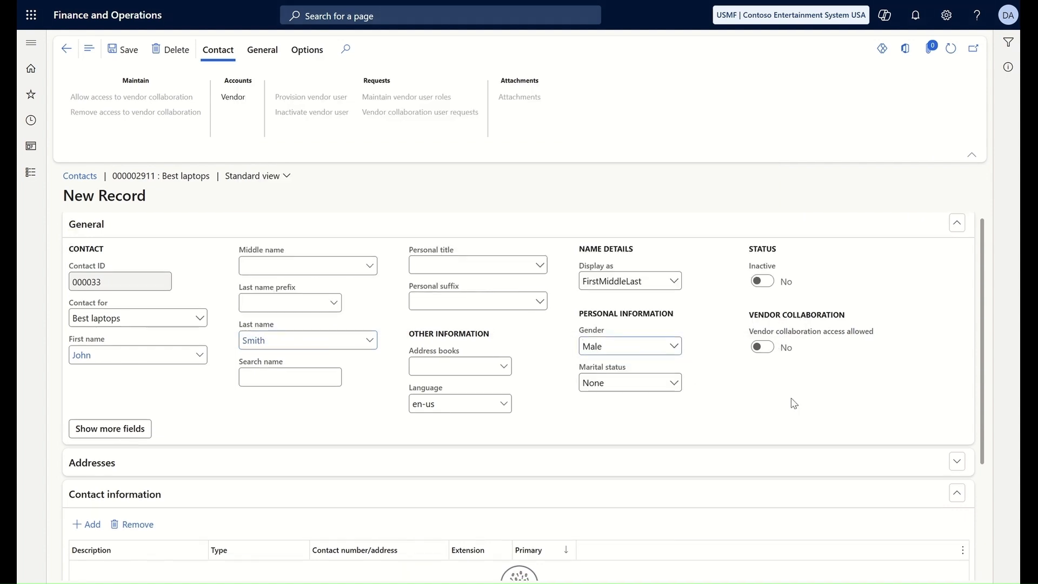
{"action": "scroll", "coordinate": [790, 400], "scroll_direction": "down", "scroll_amount": 3}
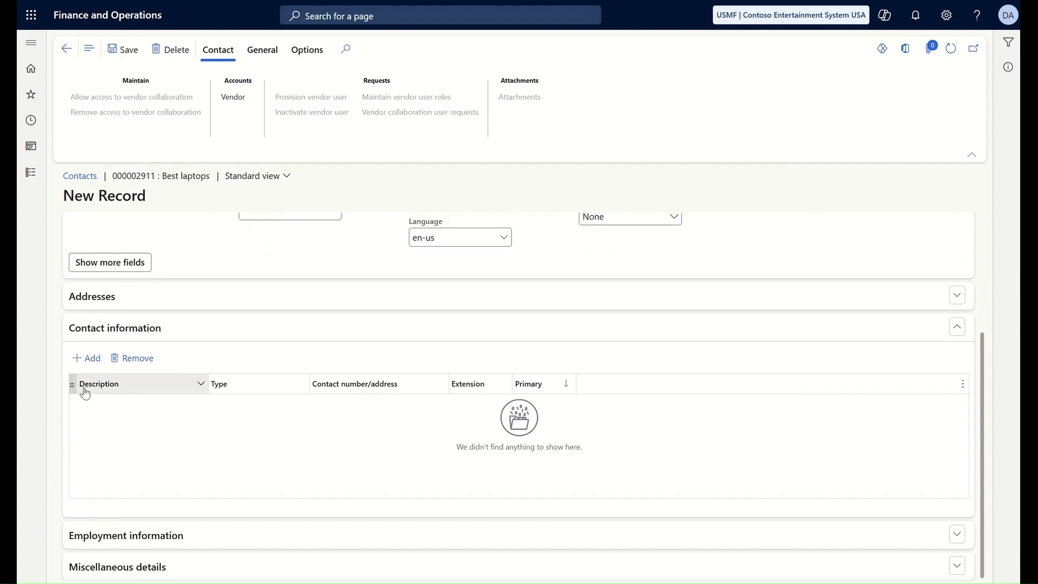
Step: Give the contact a primary phone number, save it, and return to the vendor
{"action": "left_click", "coordinate": [86, 358]}
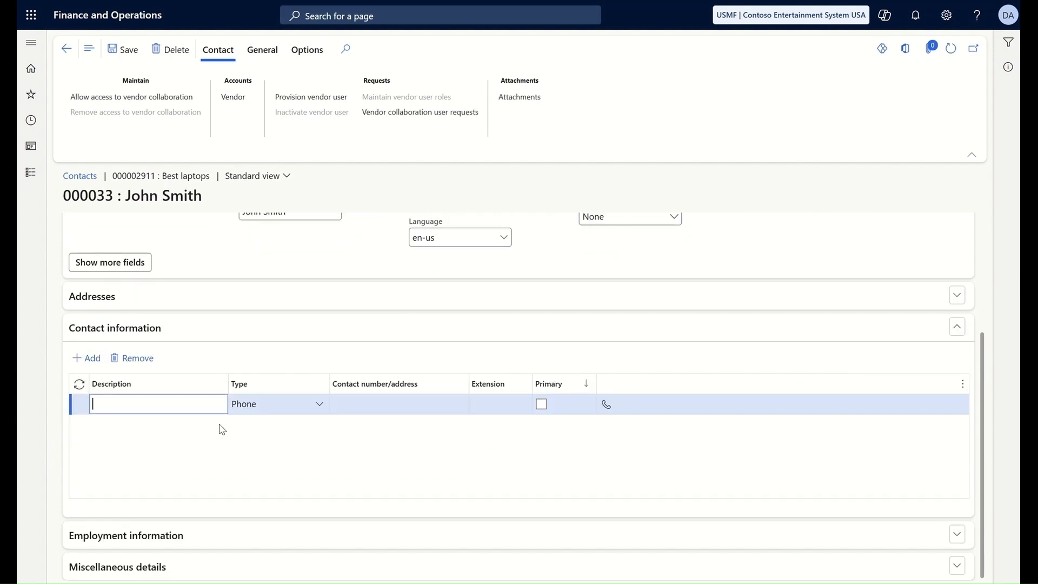
{"action": "left_click", "coordinate": [386, 406]}
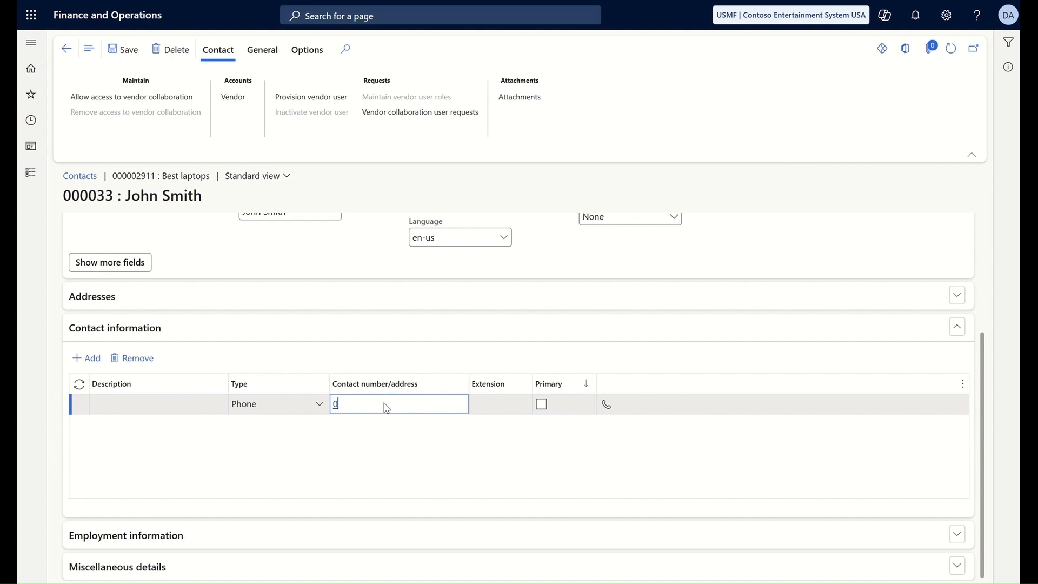
{"action": "left_click", "coordinate": [542, 405]}
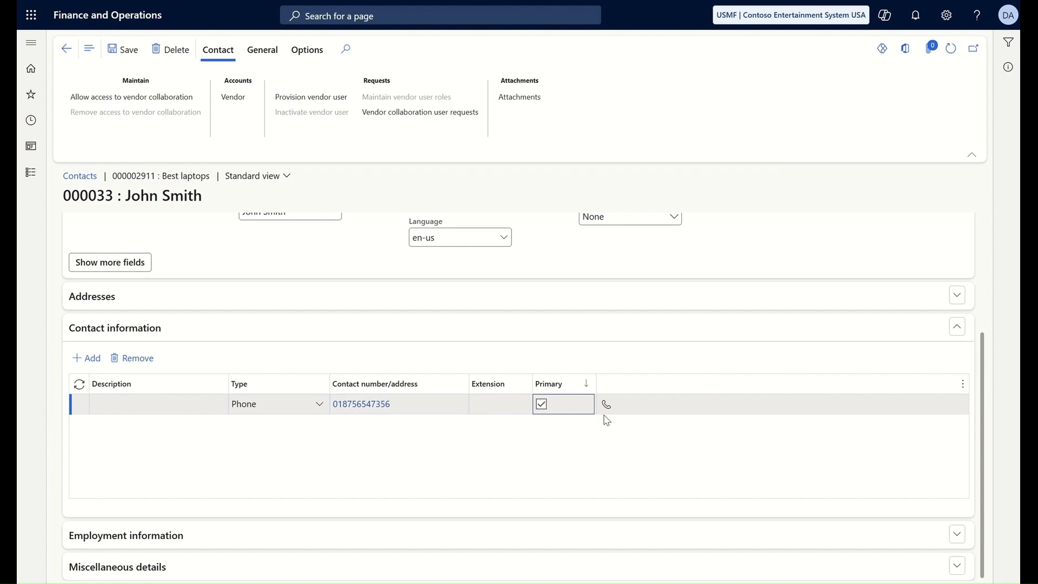
{"action": "left_click", "coordinate": [130, 50]}
{"action": "left_click", "coordinate": [66, 50]}
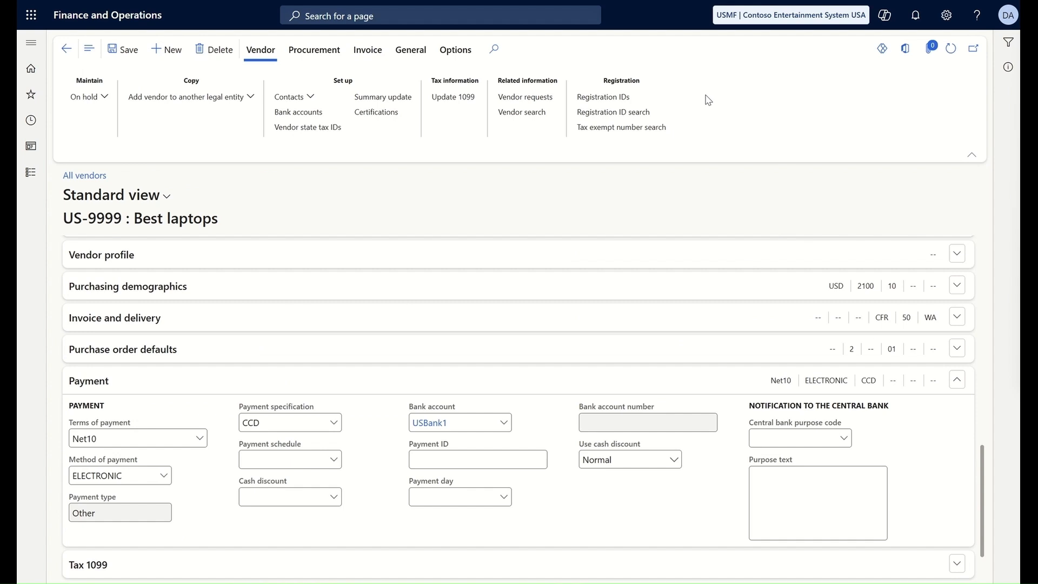
{"action": "left_click", "coordinate": [613, 102]}
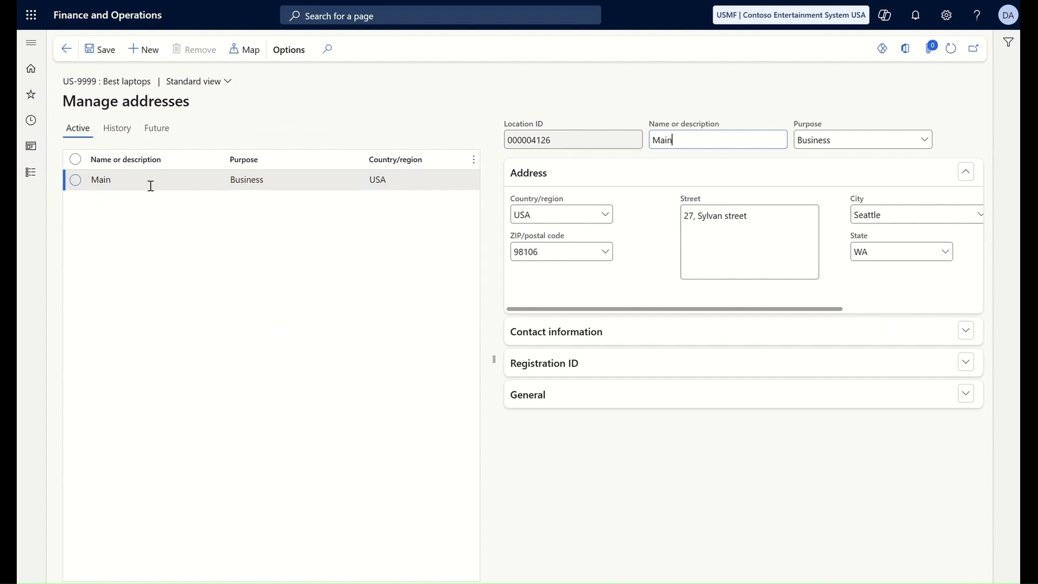
{"action": "left_click", "coordinate": [180, 183]}
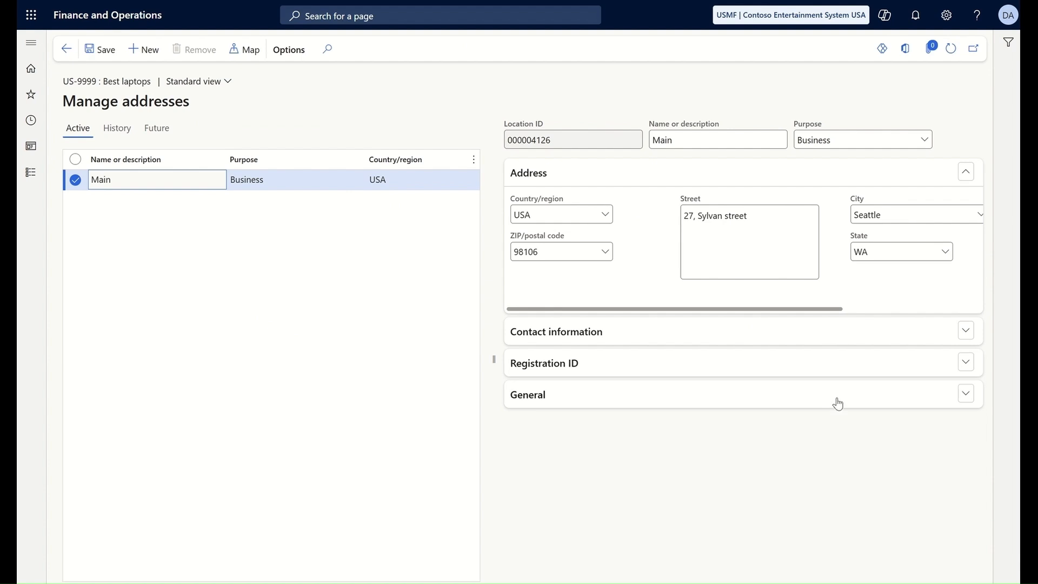
{"action": "left_click", "coordinate": [965, 362]}
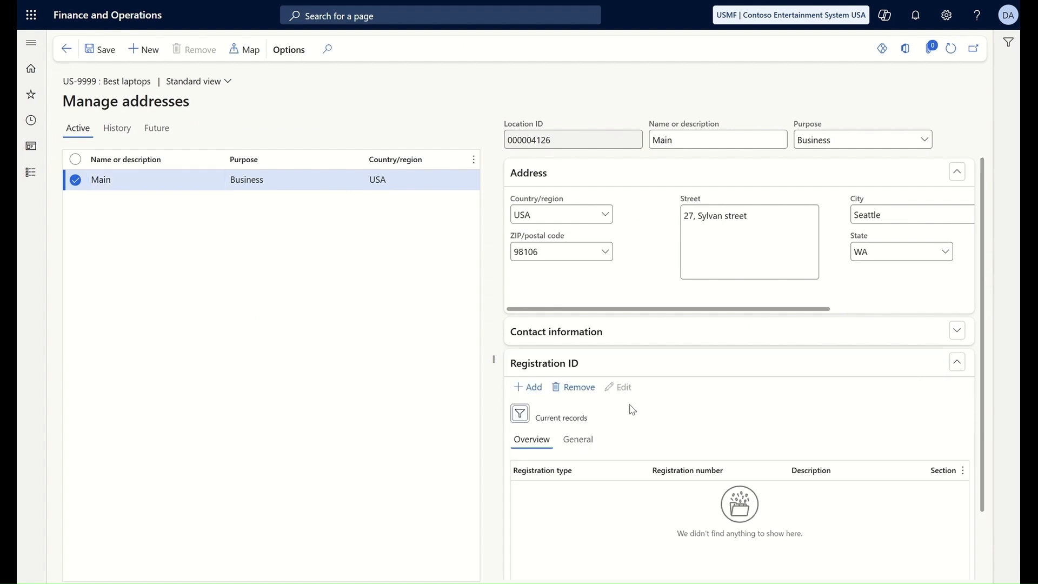
{"action": "left_click", "coordinate": [534, 387]}
{"action": "left_click", "coordinate": [658, 498]}
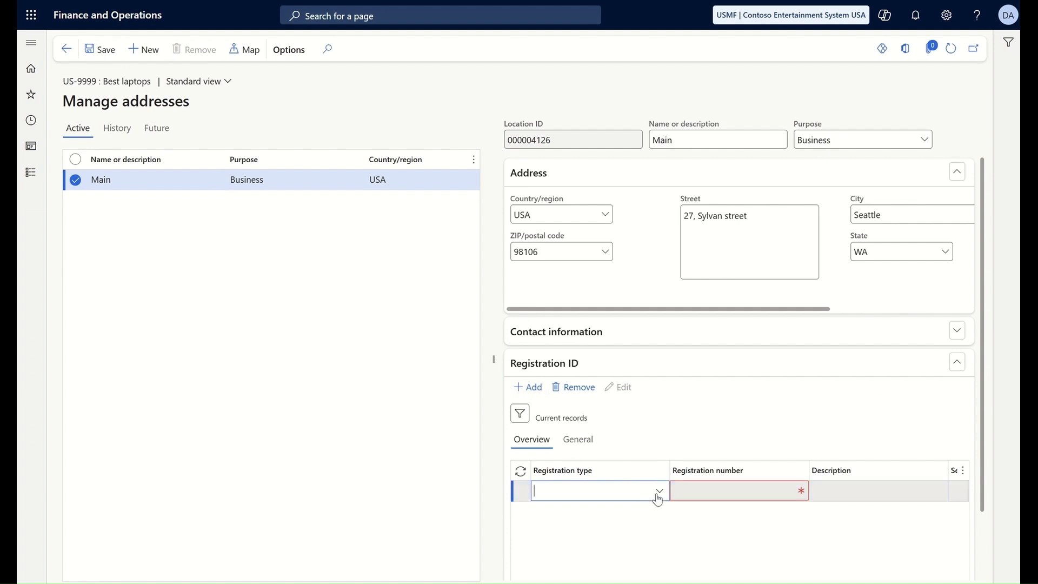
{"action": "left_click", "coordinate": [656, 494]}
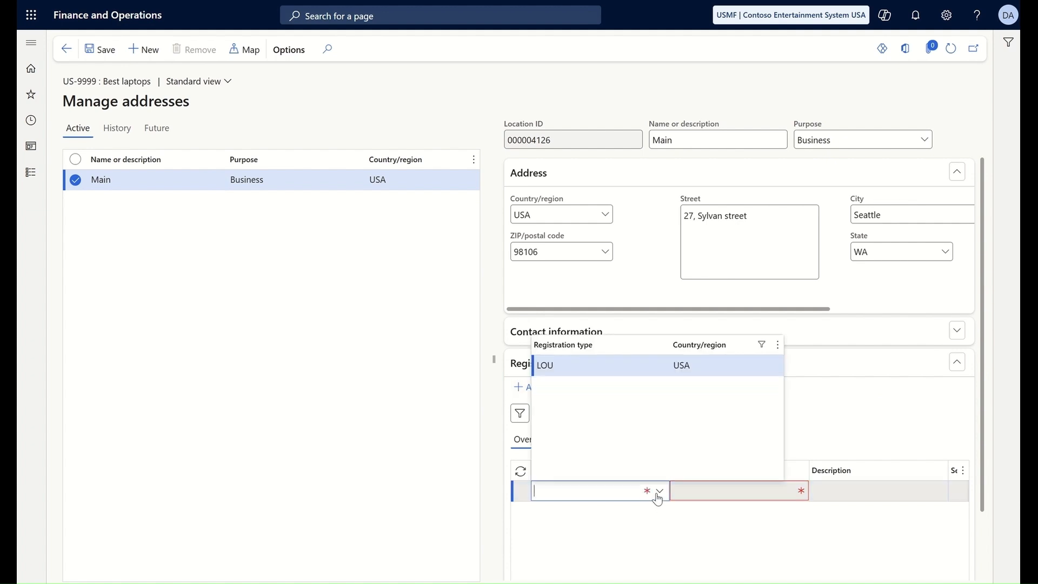
{"action": "left_click", "coordinate": [555, 368]}
{"action": "left_click", "coordinate": [726, 493]}
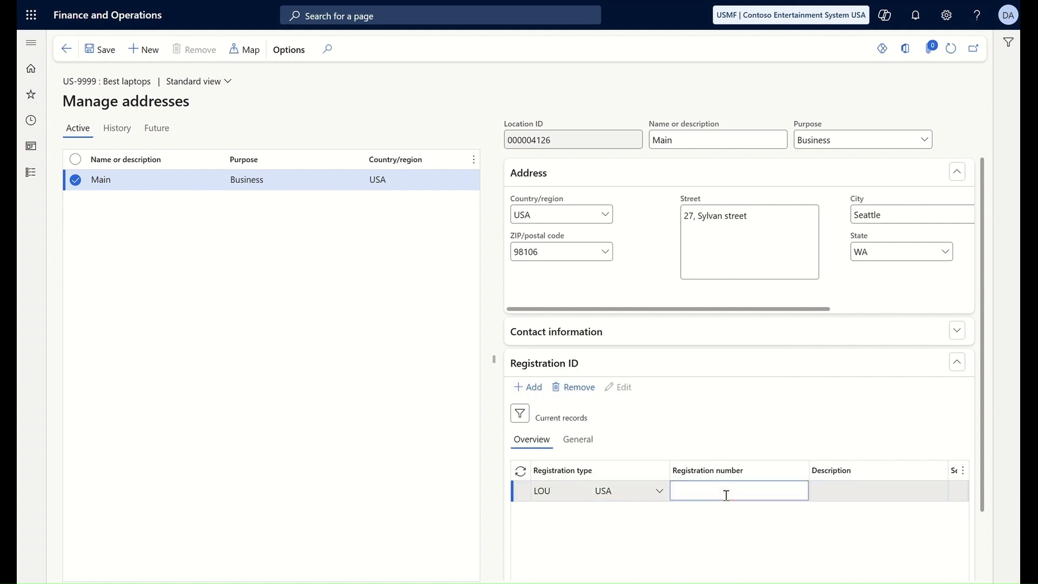
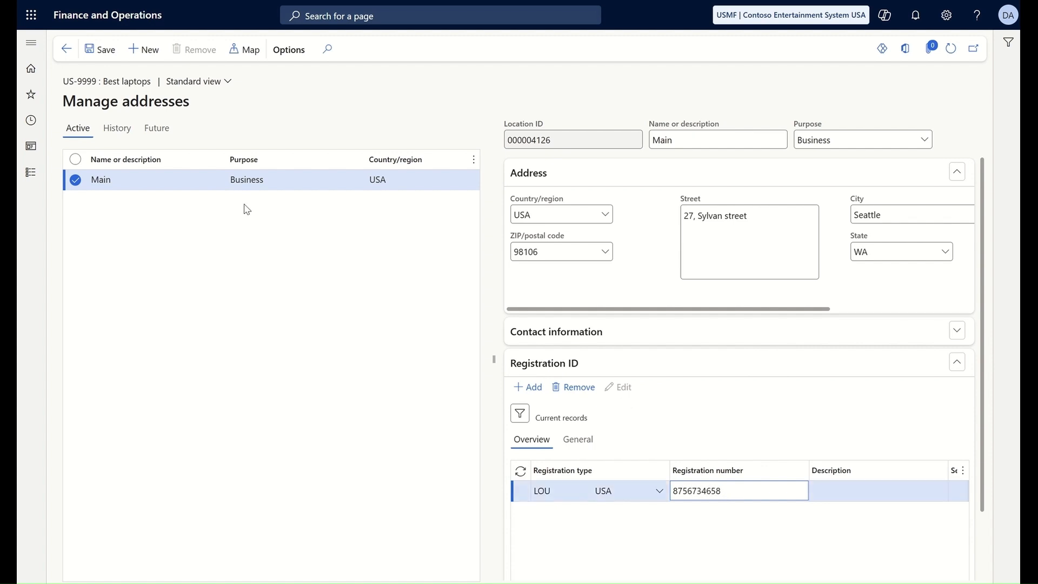
{"action": "left_click", "coordinate": [101, 51]}
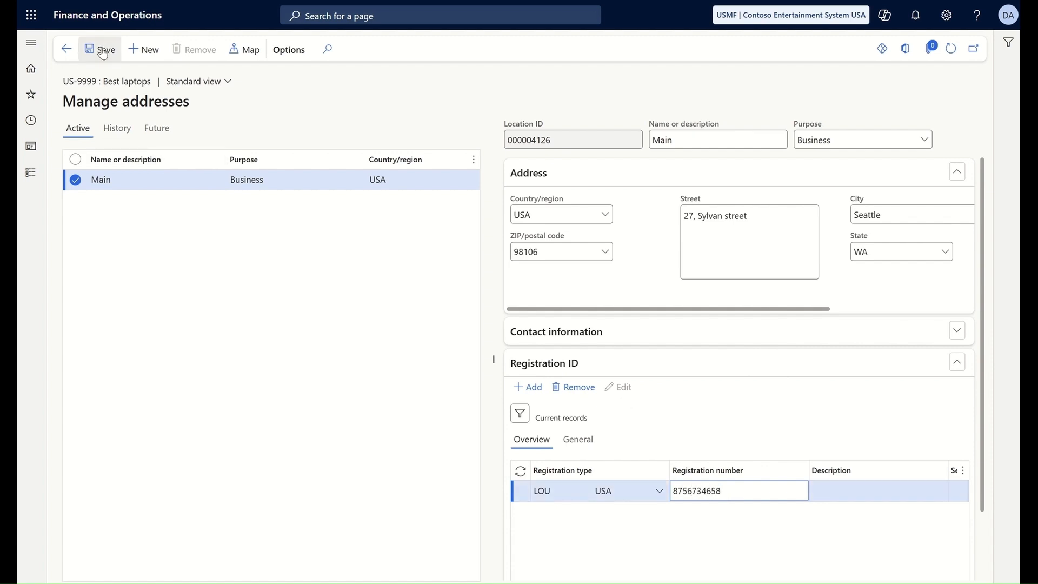
Step: Return to vendor US-9999's record and open its Certifications page
{"action": "left_click", "coordinate": [66, 49]}
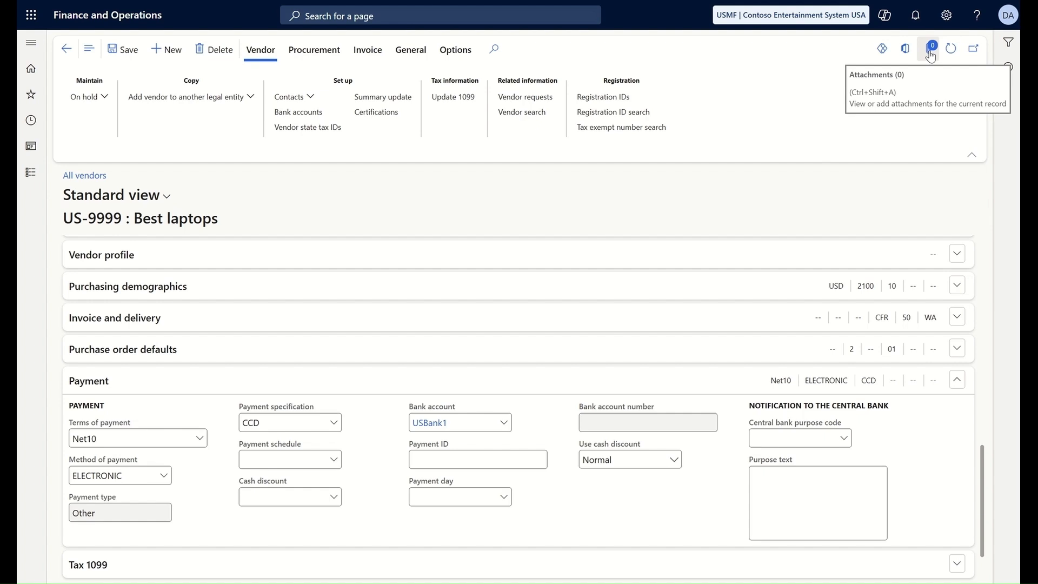
{"action": "left_click", "coordinate": [390, 112]}
Step: Create an IT Hardwar certification, number 34534, from Accessories Network, marked in process
{"action": "left_click", "coordinate": [169, 48]}
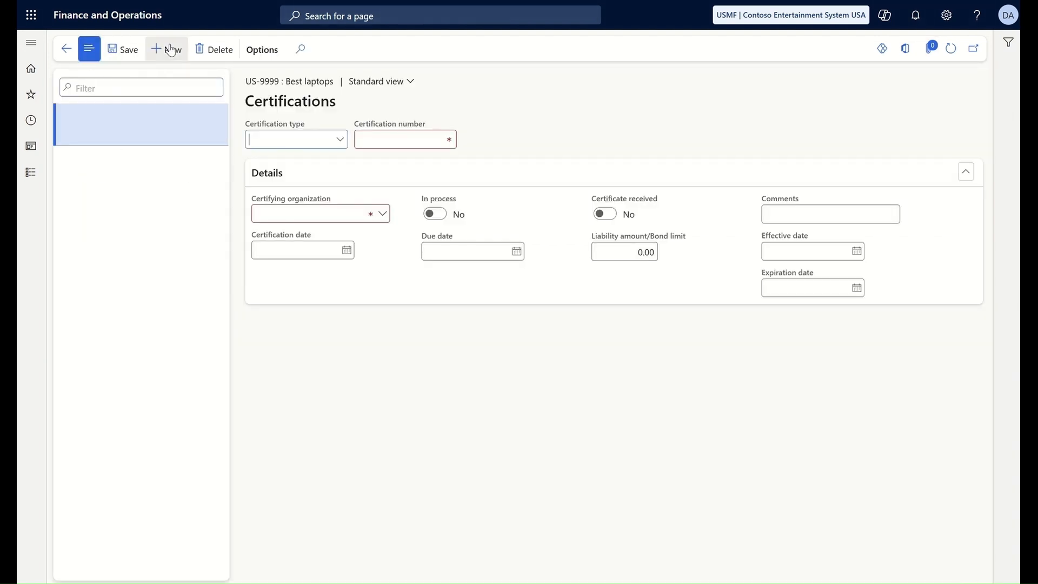
{"action": "left_click", "coordinate": [340, 141]}
{"action": "left_click", "coordinate": [260, 181]}
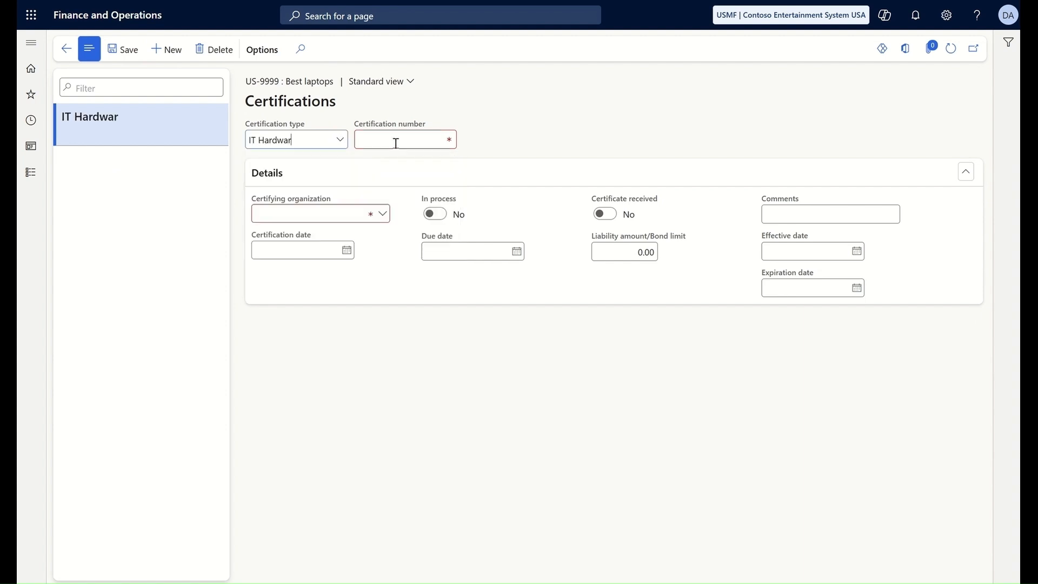
{"action": "left_click", "coordinate": [396, 143]}
{"action": "type", "text": "34534"}
{"action": "left_click", "coordinate": [380, 215]}
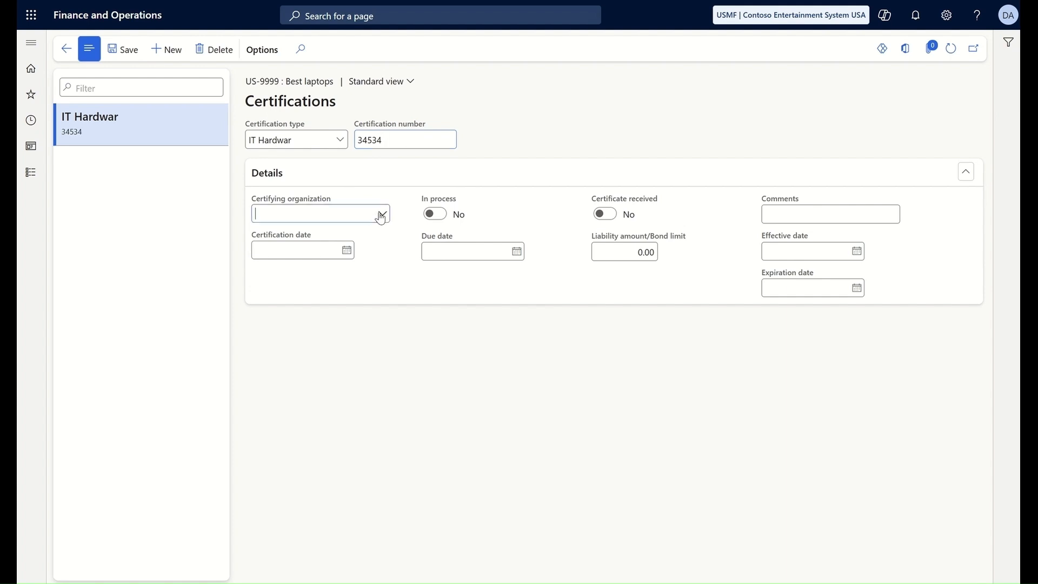
{"action": "left_click", "coordinate": [297, 425]}
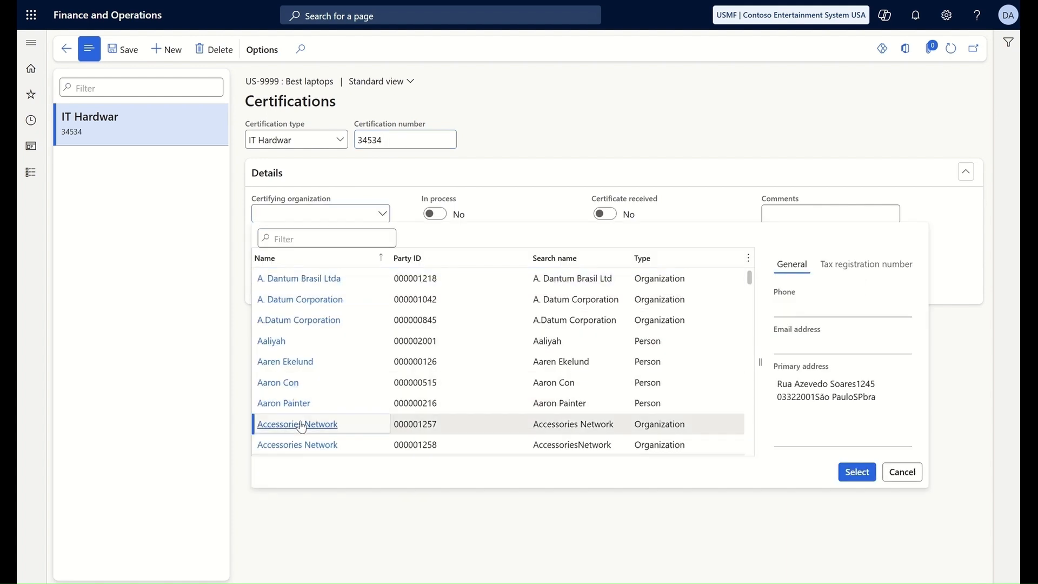
{"action": "left_click", "coordinate": [856, 471]}
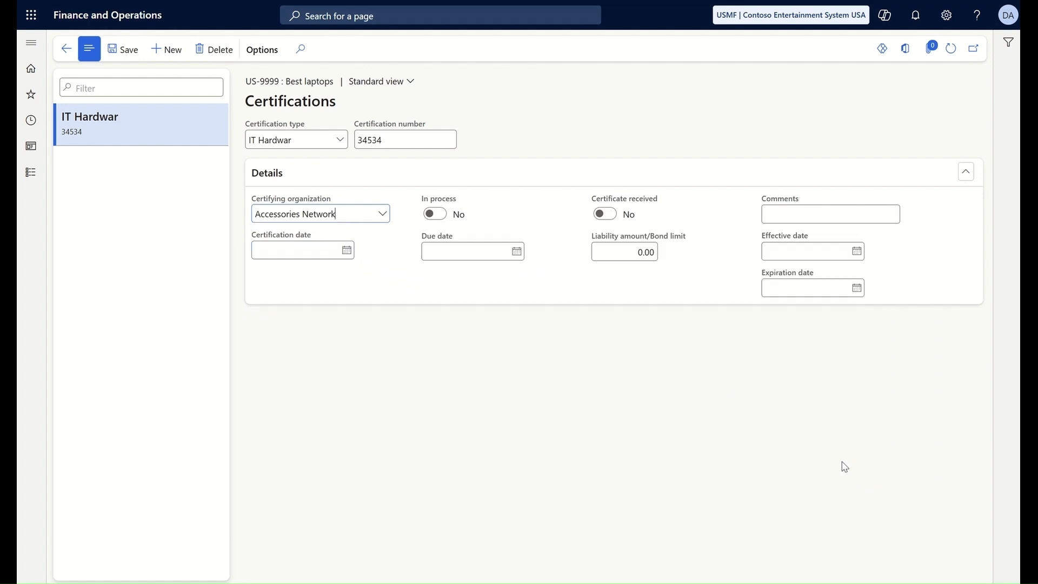
{"action": "left_click", "coordinate": [438, 215]}
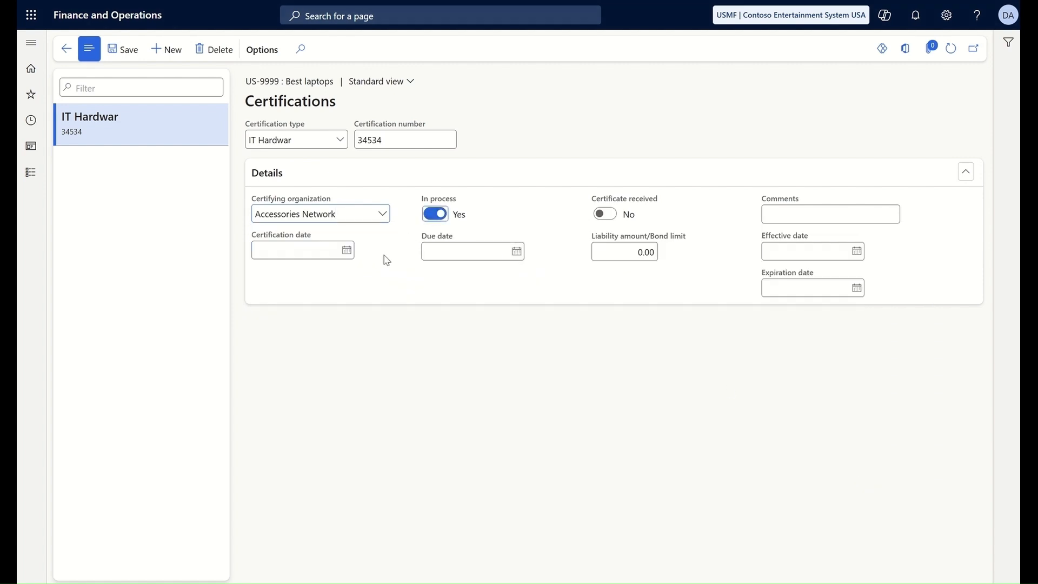
Step: Date the certification 1/1/2025, set its expiration to 1/31/2025, and save
{"action": "left_click", "coordinate": [347, 251]}
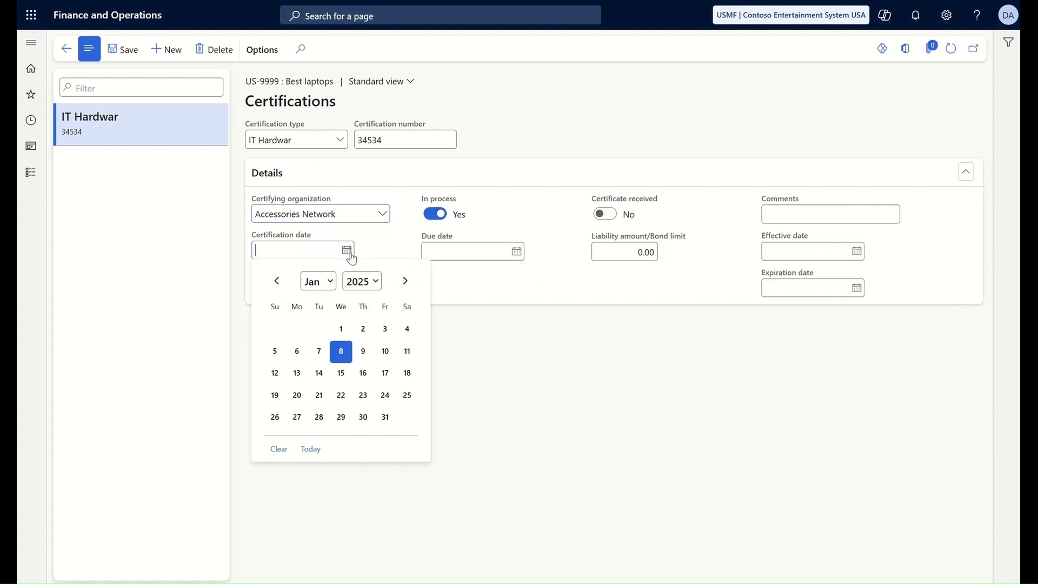
{"action": "left_click", "coordinate": [341, 329]}
{"action": "left_click", "coordinate": [856, 292]}
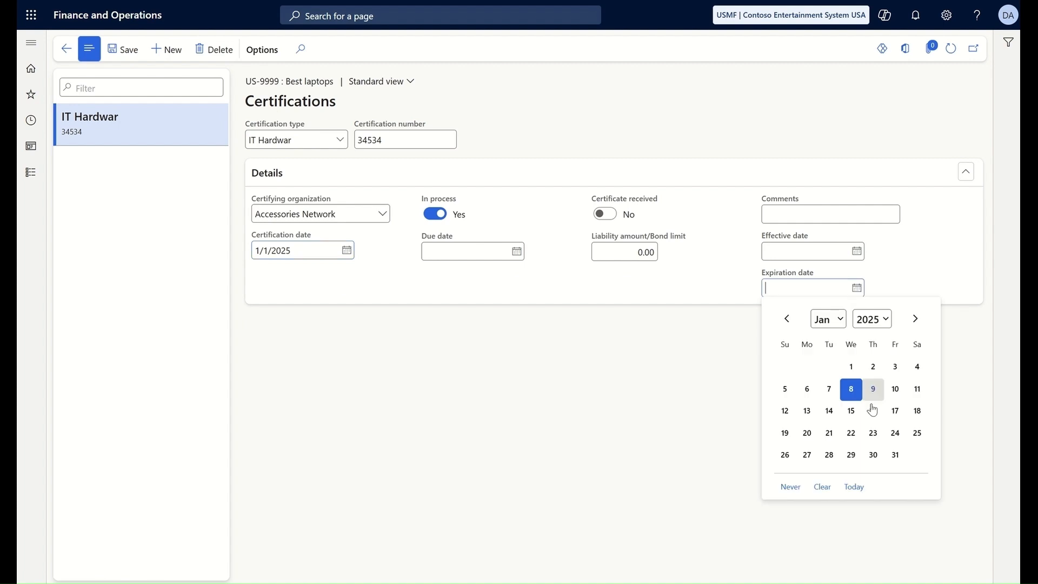
{"action": "left_click", "coordinate": [890, 454]}
{"action": "left_click", "coordinate": [121, 50]}
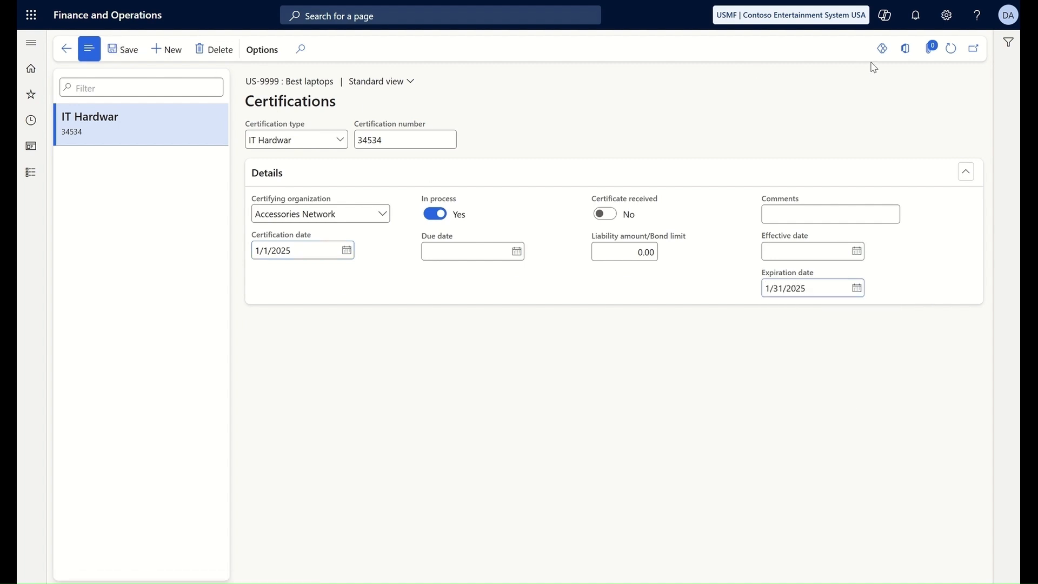
Step: Upload Cert_3.png as an image attachment to certification 34534 and preview it
{"action": "left_click", "coordinate": [933, 50]}
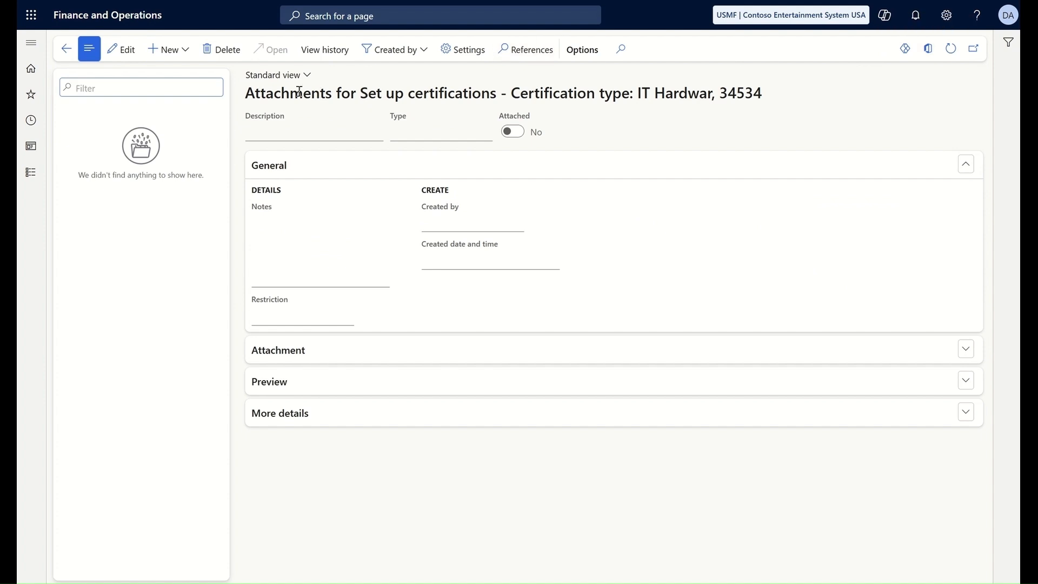
{"action": "left_click", "coordinate": [165, 56]}
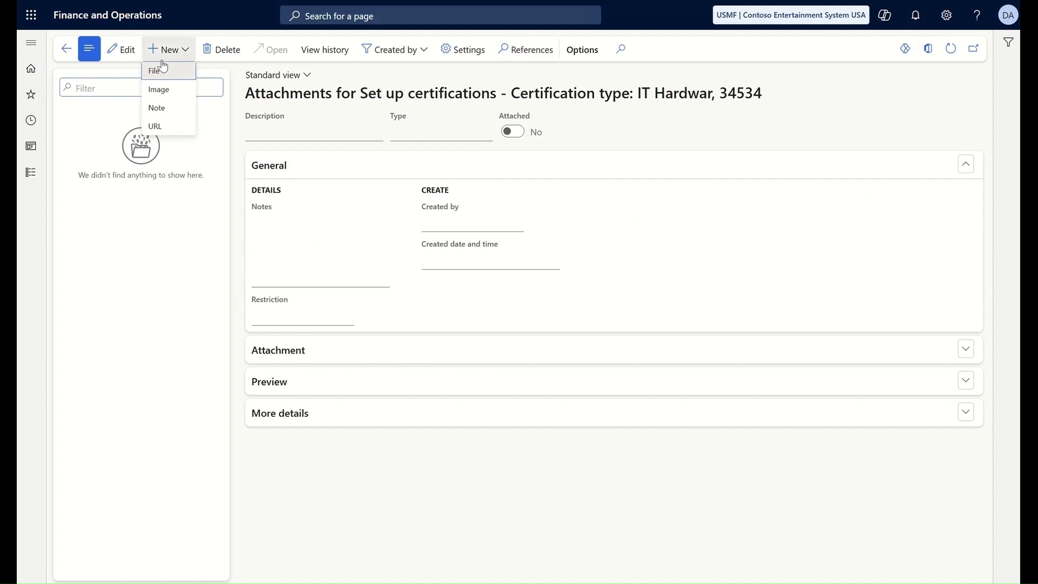
{"action": "left_click", "coordinate": [162, 96]}
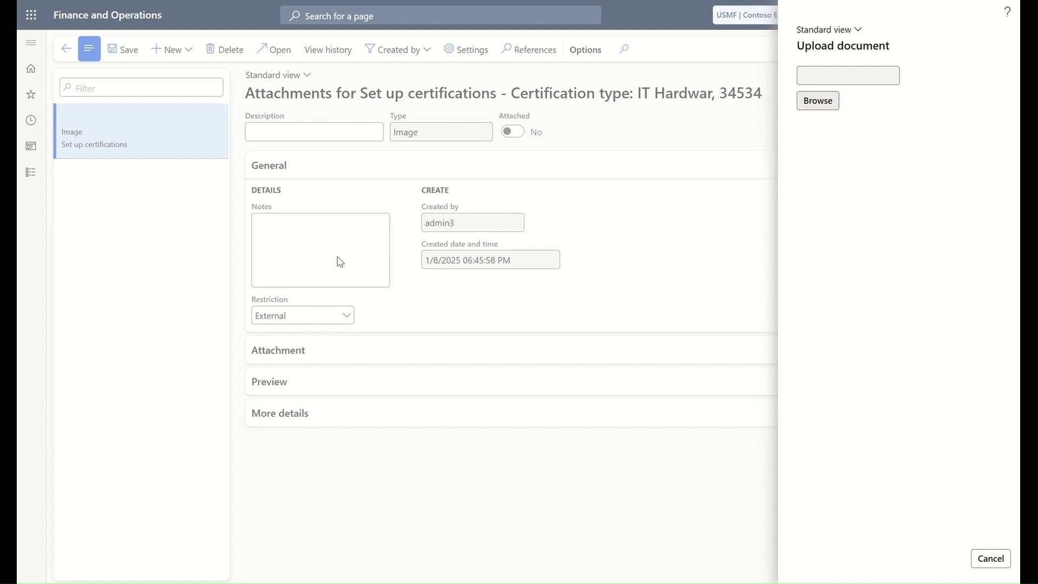
{"action": "left_click", "coordinate": [297, 280]}
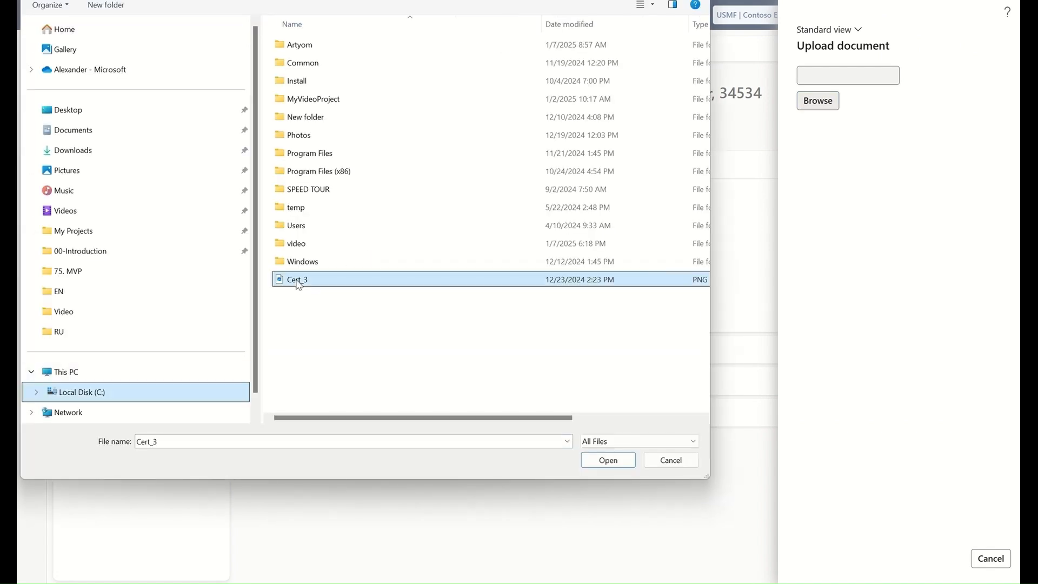
{"action": "left_click", "coordinate": [608, 460]}
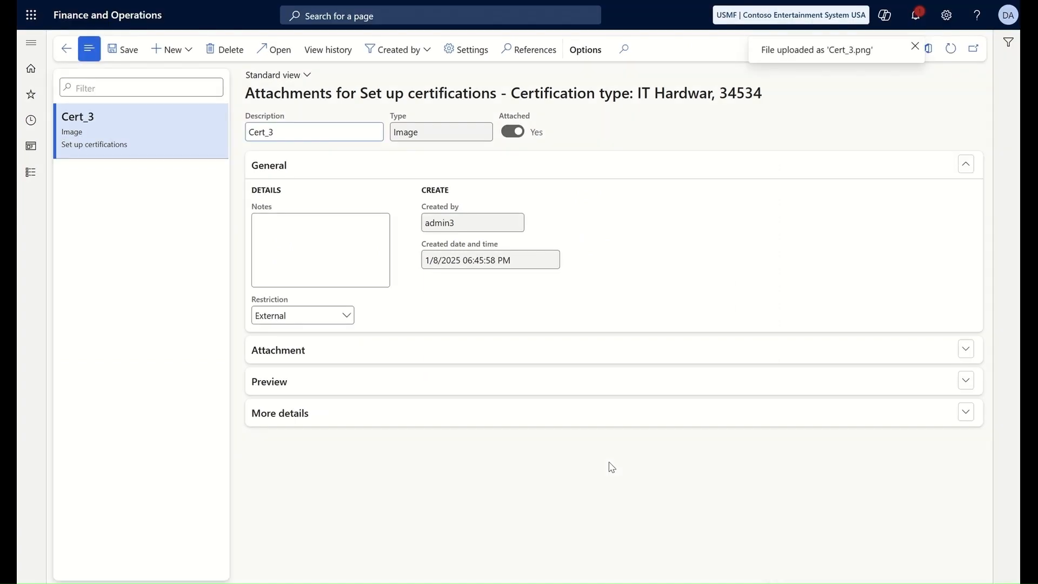
{"action": "left_click", "coordinate": [962, 384]}
Step: Scroll through Best laptops' vendor form to review its Payment and General details
{"action": "scroll", "coordinate": [957, 387], "scroll_direction": "down", "scroll_amount": 3}
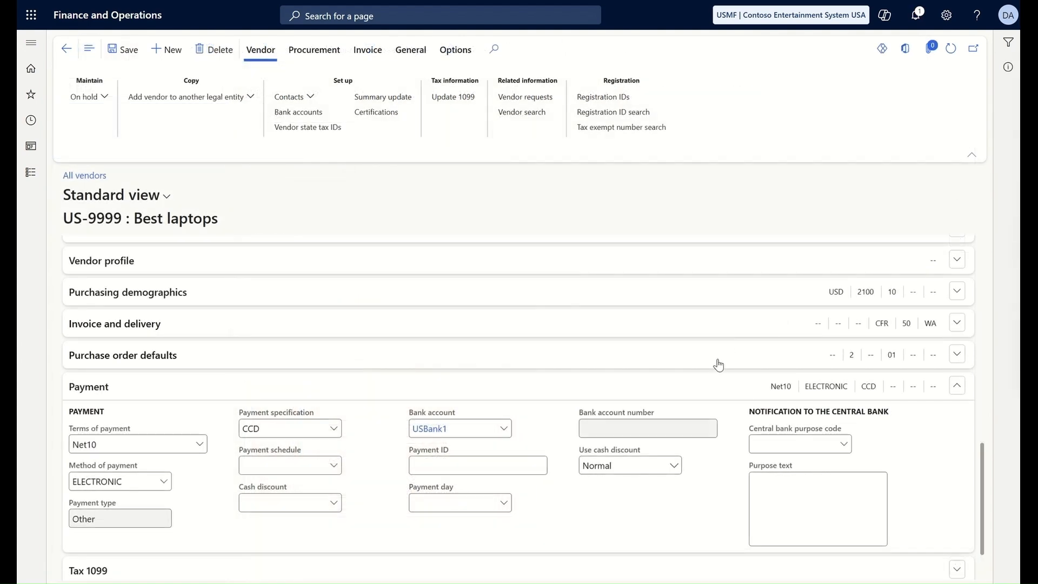
{"action": "scroll", "coordinate": [718, 366], "scroll_direction": "up", "scroll_amount": 10}
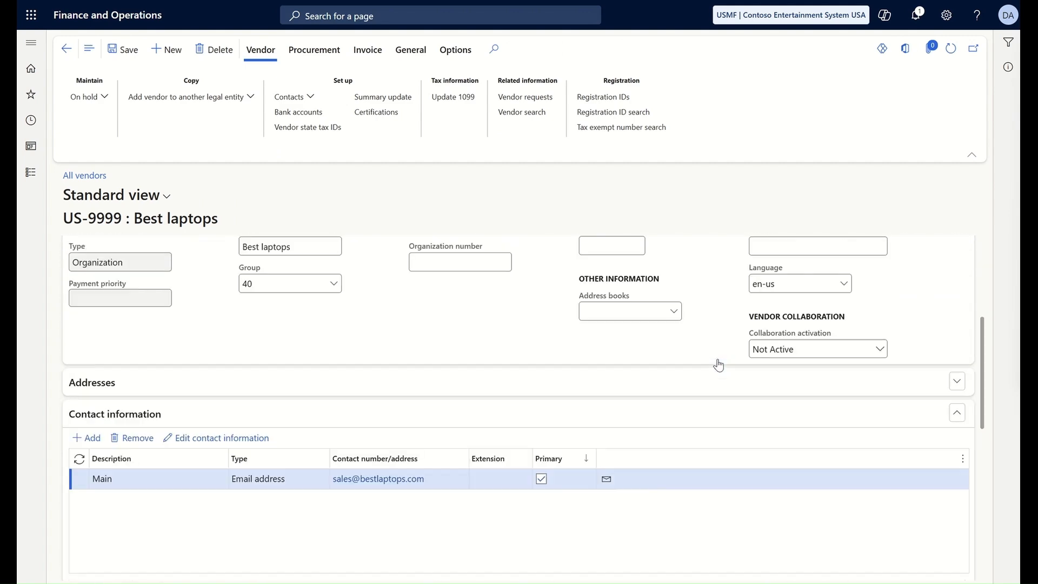
{"action": "scroll", "coordinate": [718, 366], "scroll_direction": "up", "scroll_amount": 2}
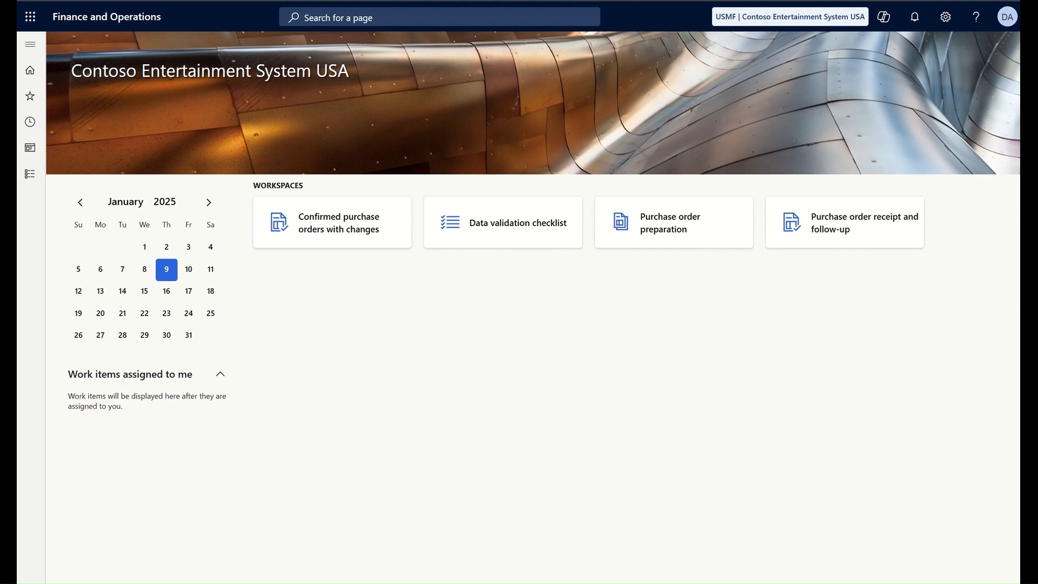
Step: Start a new purchase order for vendor Best laptops (US-9999) and pick its contact person
{"action": "left_click", "coordinate": [653, 230]}
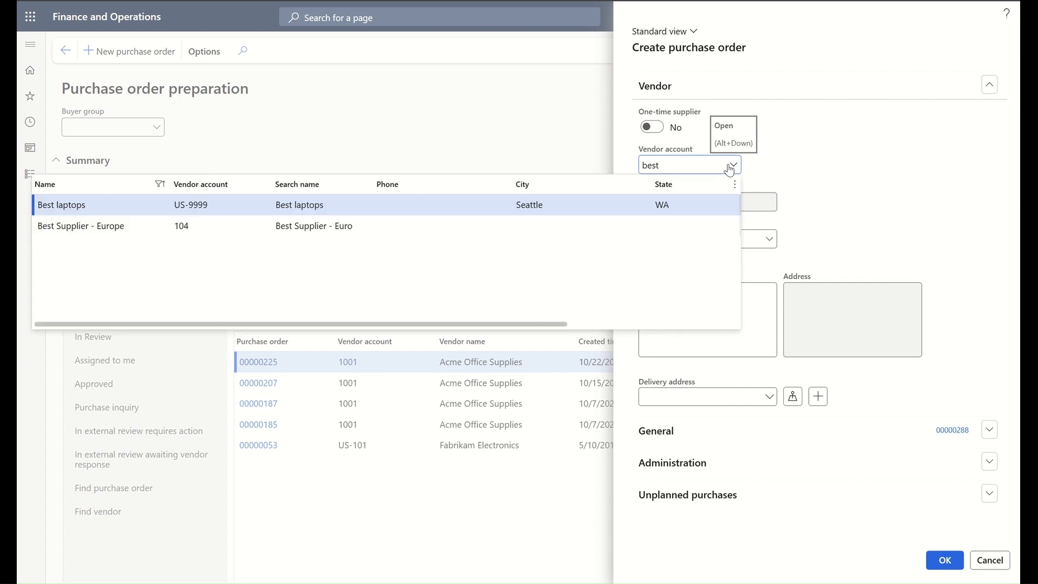
{"action": "left_click", "coordinate": [89, 214]}
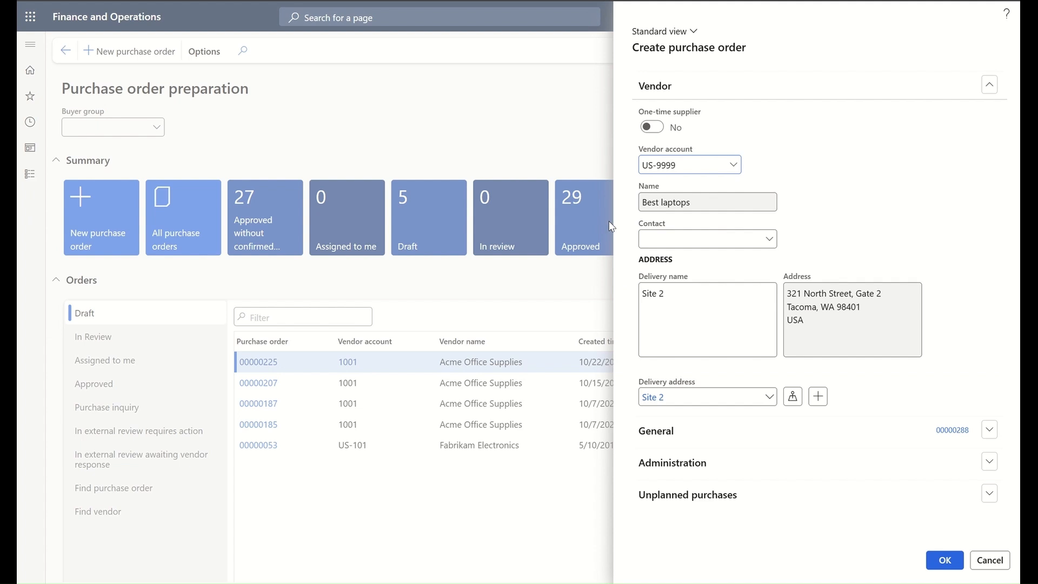
{"action": "left_click", "coordinate": [769, 243]}
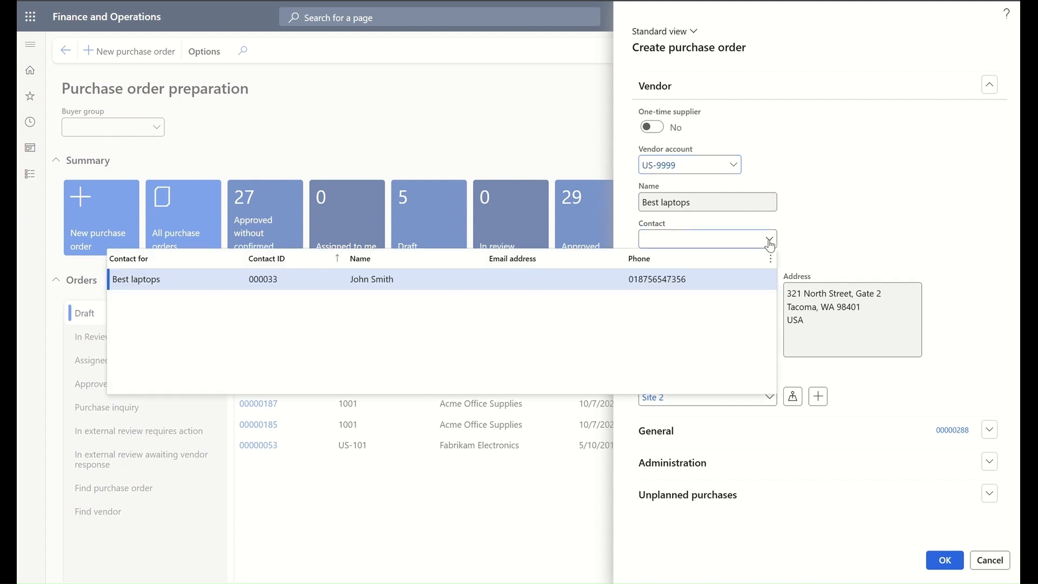
{"action": "left_click", "coordinate": [171, 281]}
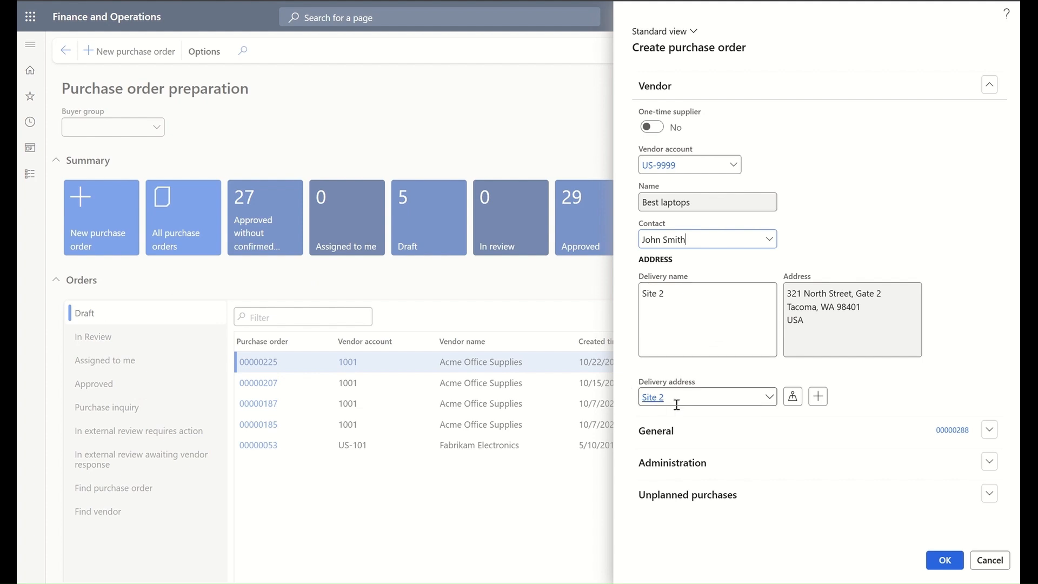
Step: Set the new order's accounting date to 1/23/2025
{"action": "left_click", "coordinate": [990, 429]}
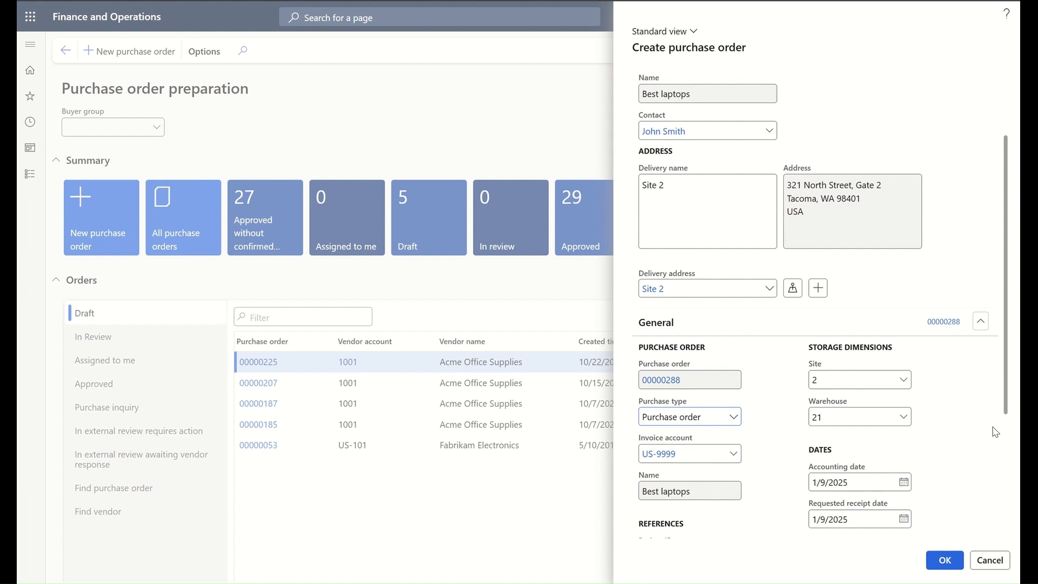
{"action": "scroll", "coordinate": [994, 427], "scroll_direction": "down", "scroll_amount": 3}
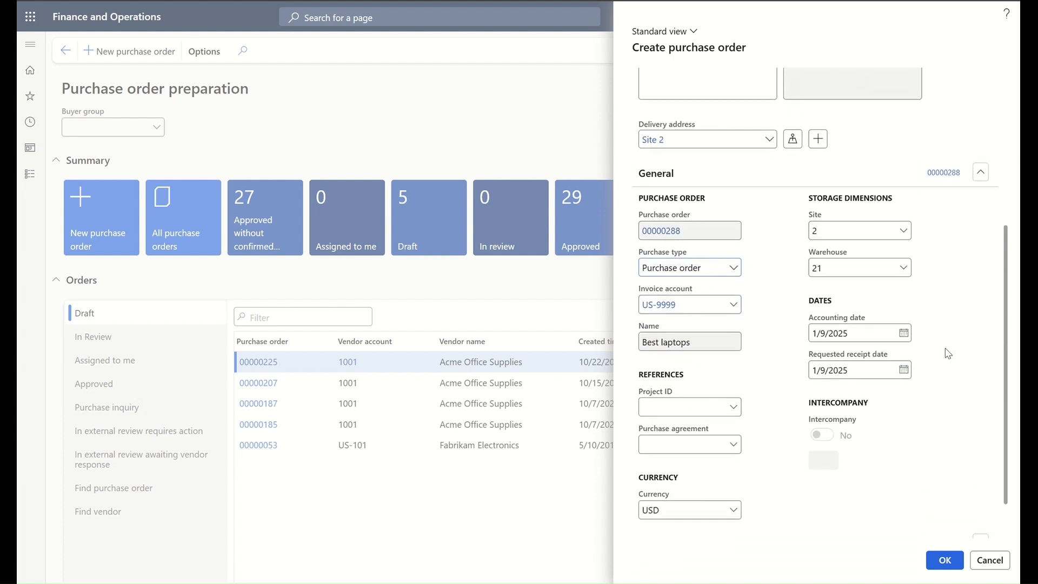
{"action": "left_click", "coordinate": [904, 333]}
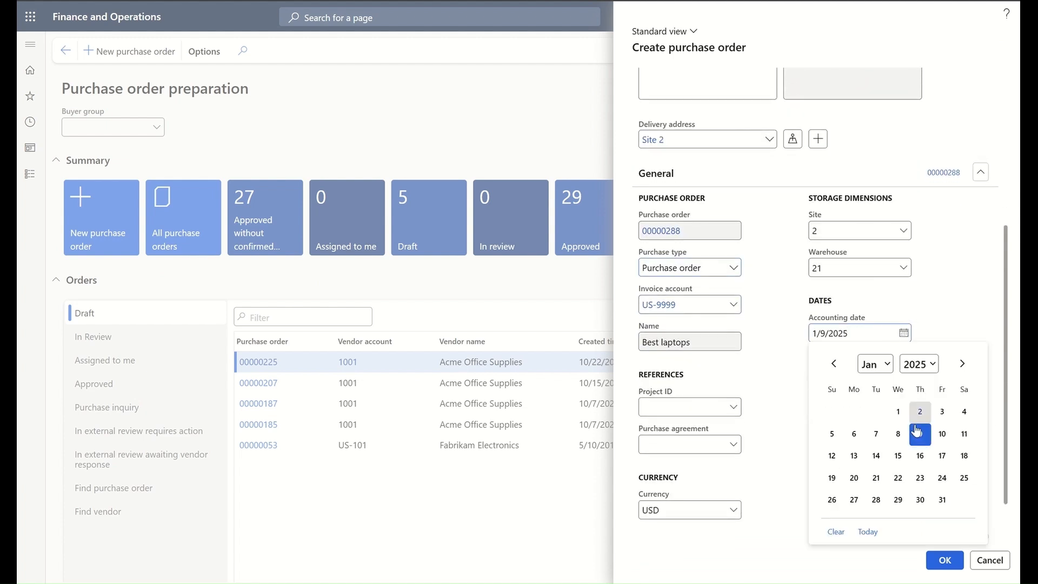
{"action": "left_click", "coordinate": [920, 477]}
{"action": "scroll", "coordinate": [923, 436], "scroll_direction": "down", "scroll_amount": 1}
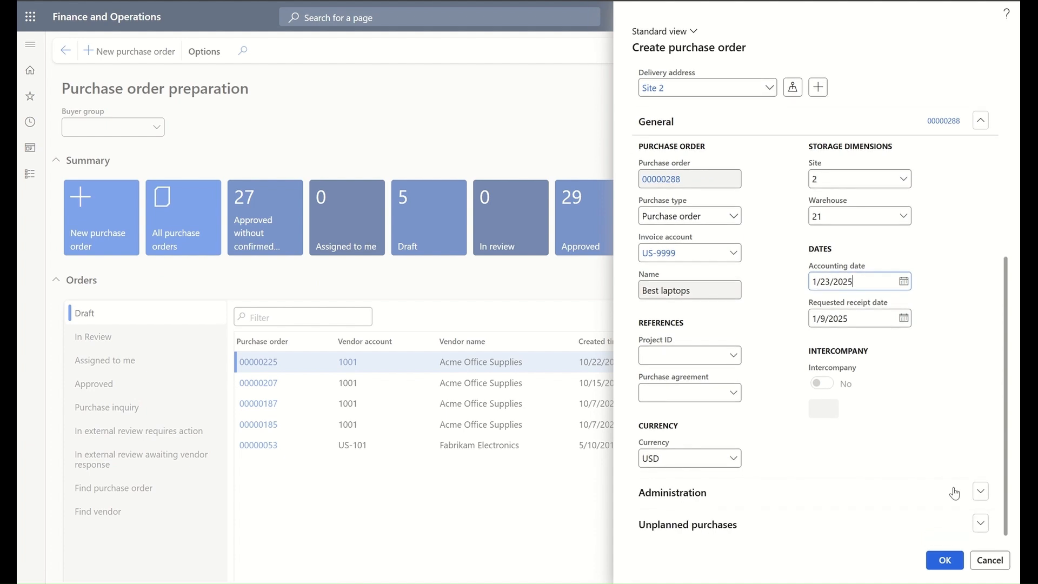
Step: Choose the first matching worker as requester and create the purchase order
{"action": "left_click", "coordinate": [980, 491]}
{"action": "scroll", "coordinate": [949, 479], "scroll_direction": "down", "scroll_amount": 2}
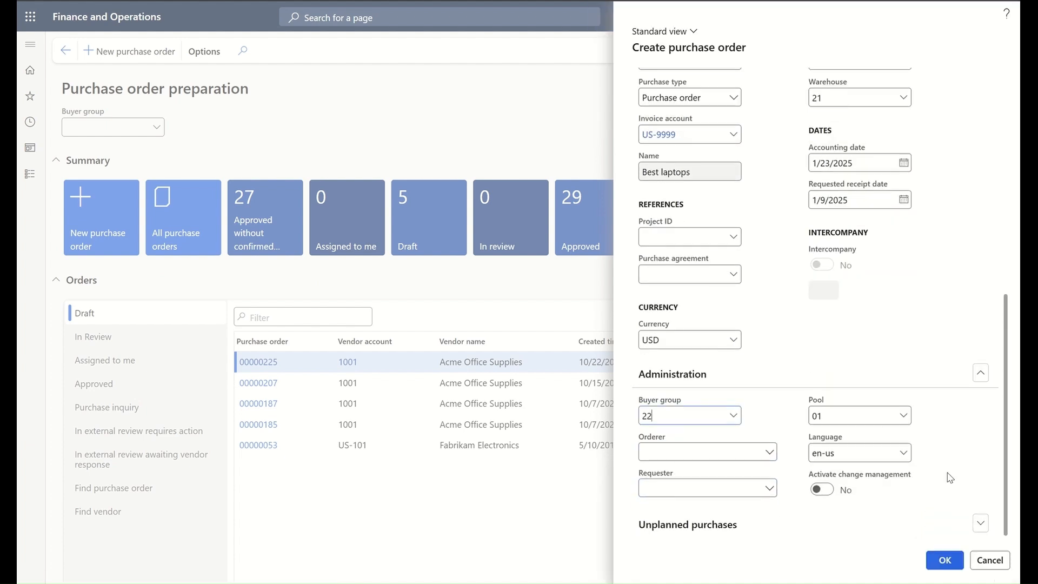
{"action": "left_click", "coordinate": [748, 488]}
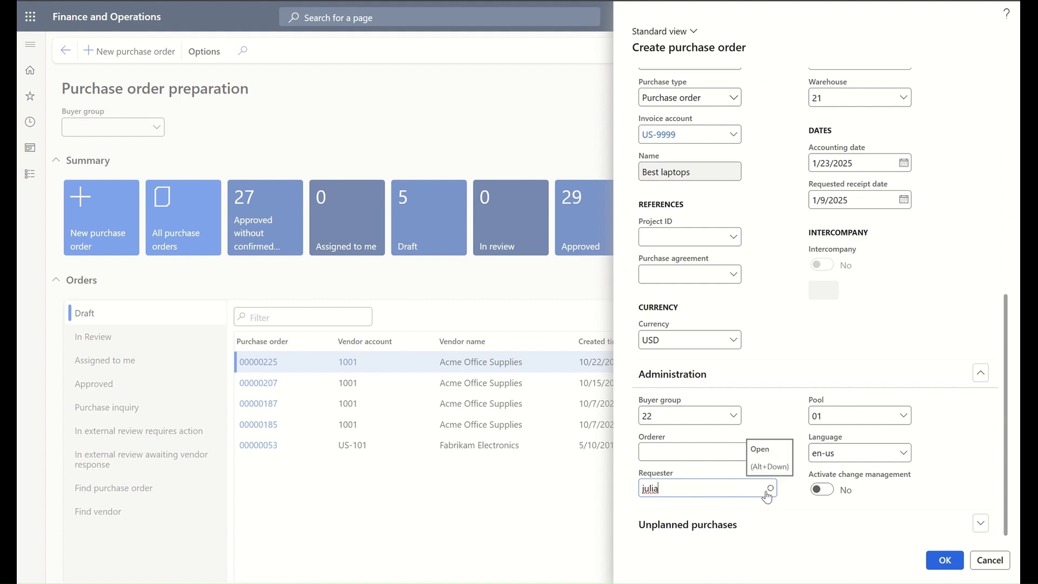
{"action": "left_click", "coordinate": [769, 488]}
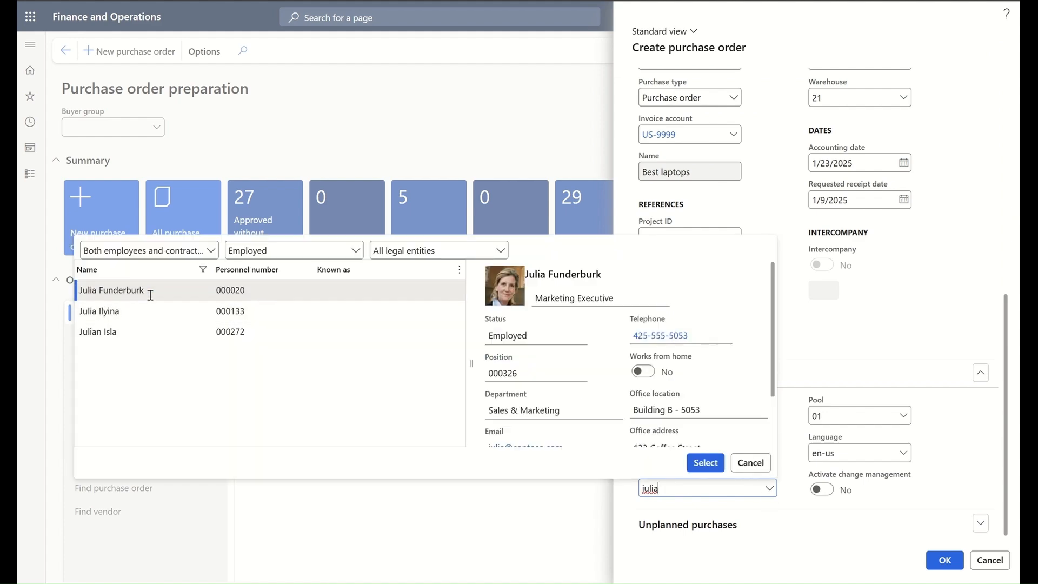
{"action": "left_click", "coordinate": [197, 290]}
{"action": "left_click", "coordinate": [698, 464]}
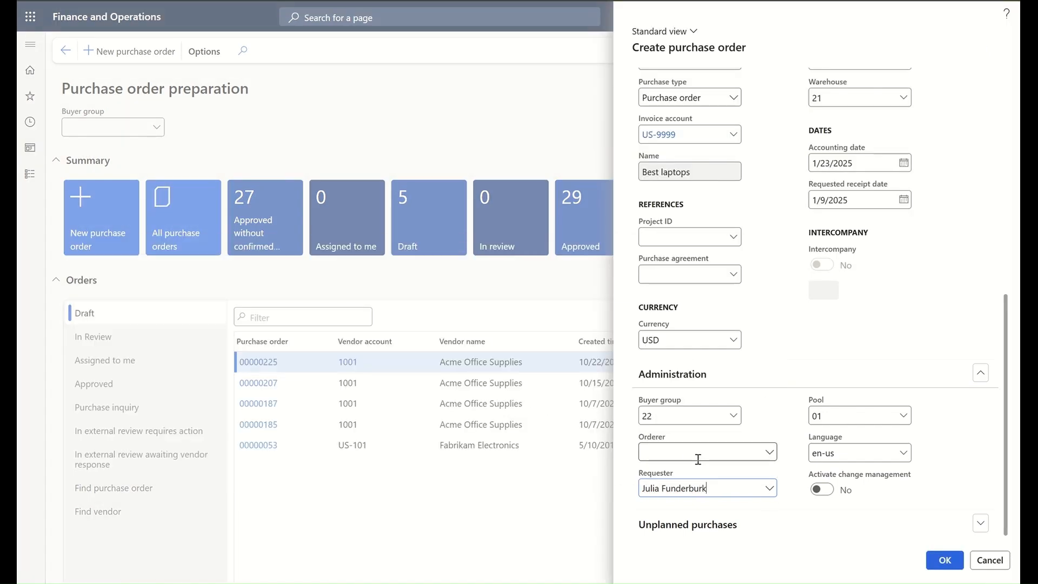
{"action": "left_click", "coordinate": [953, 567]}
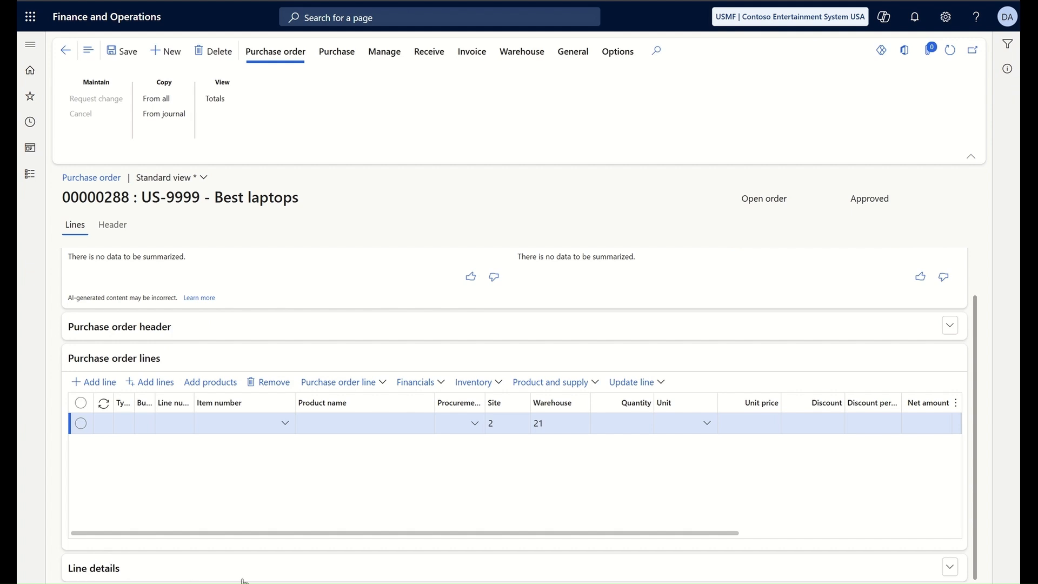
Step: Expand and review the order 00000288 header's delivery details, then collapse it
{"action": "left_click", "coordinate": [950, 330]}
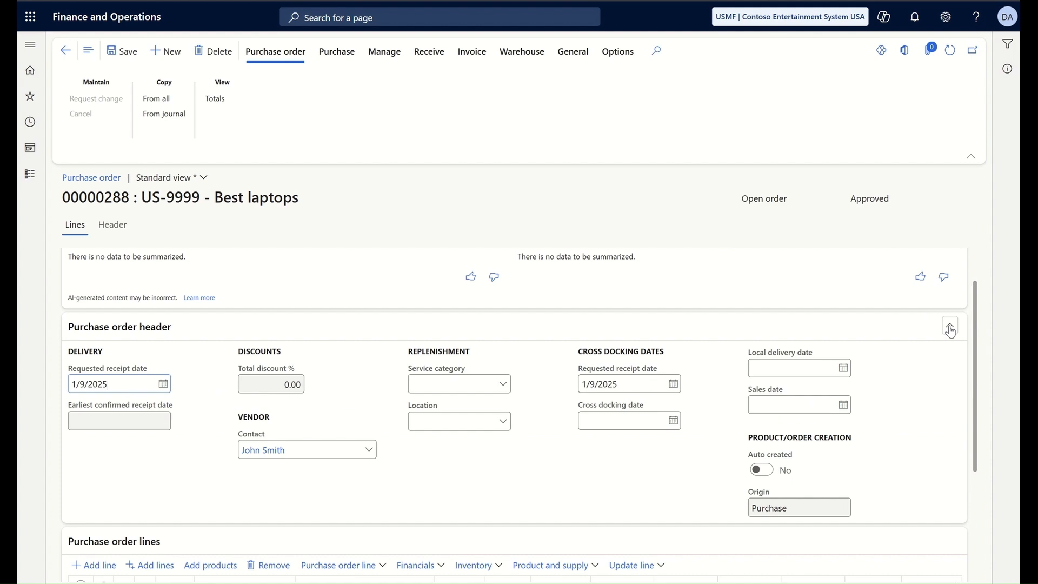
{"action": "left_click", "coordinate": [950, 327]}
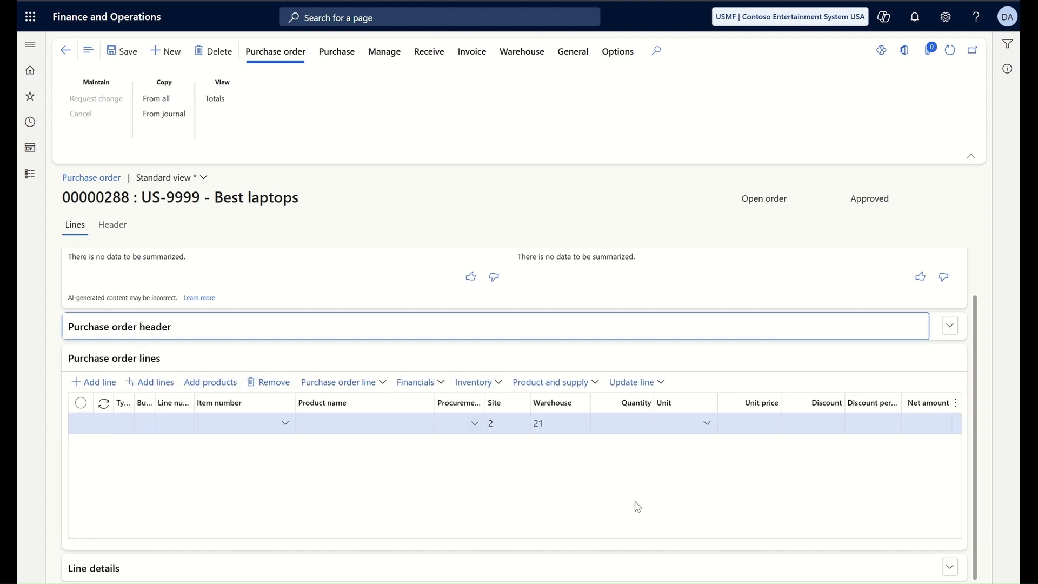
Step: Enter item 1000 Surface Pro 128 GB on the line, quantity 10 at 2,000.00 each
{"action": "left_click", "coordinate": [276, 429]}
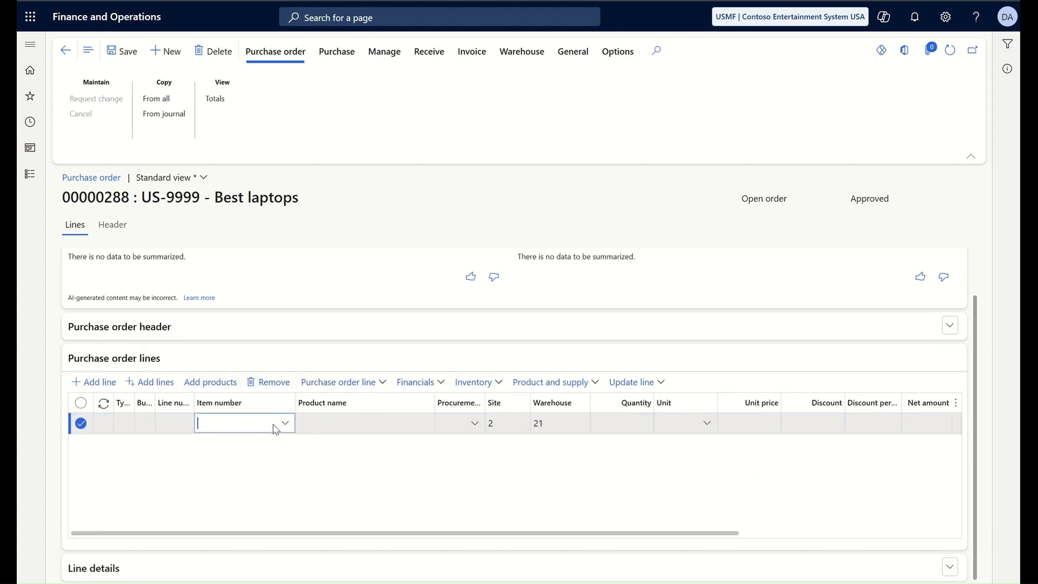
{"action": "type", "text": "1000"}
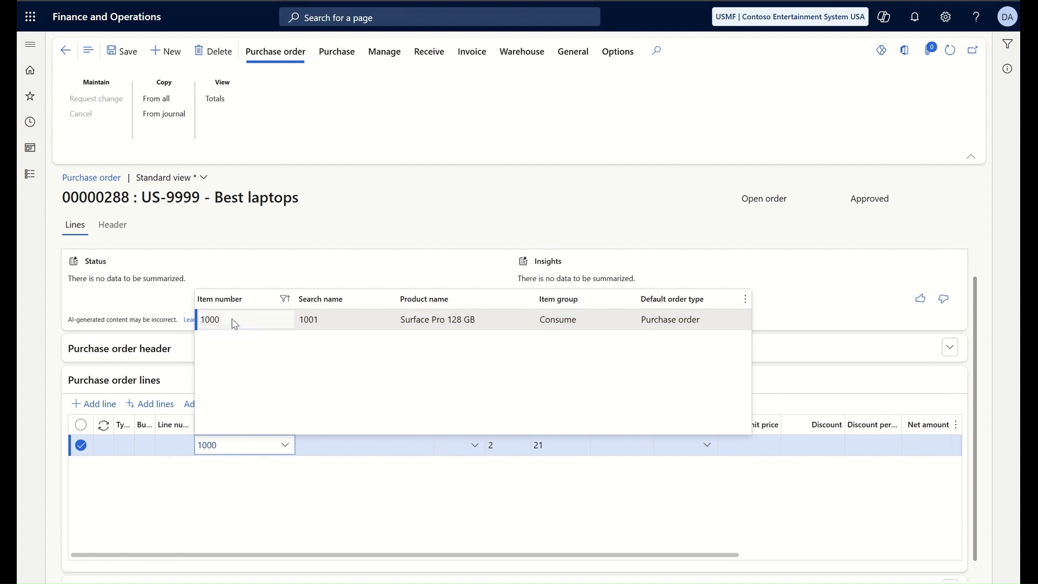
{"action": "left_click", "coordinate": [235, 324]}
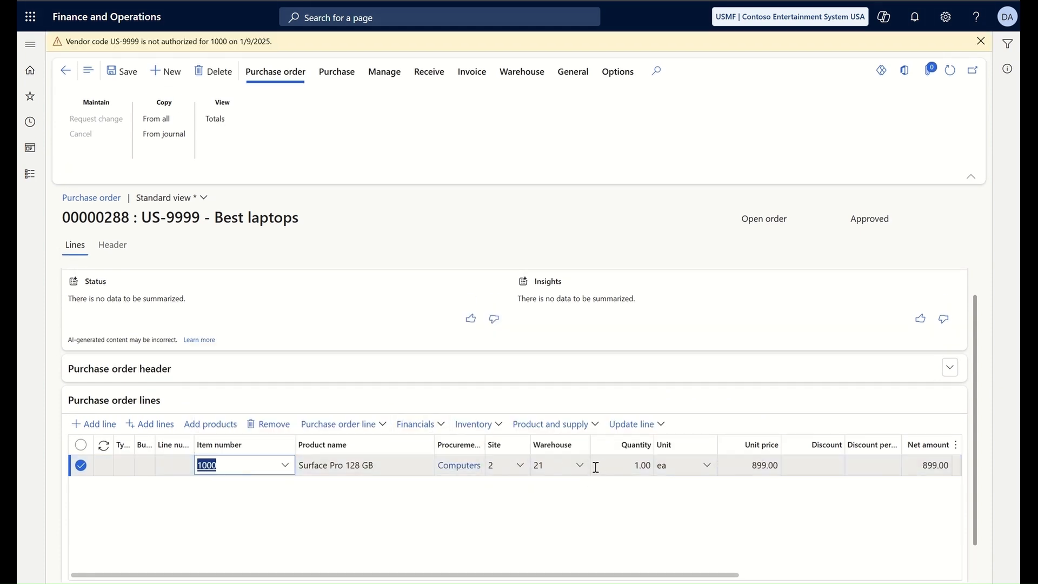
{"action": "left_click", "coordinate": [622, 463]}
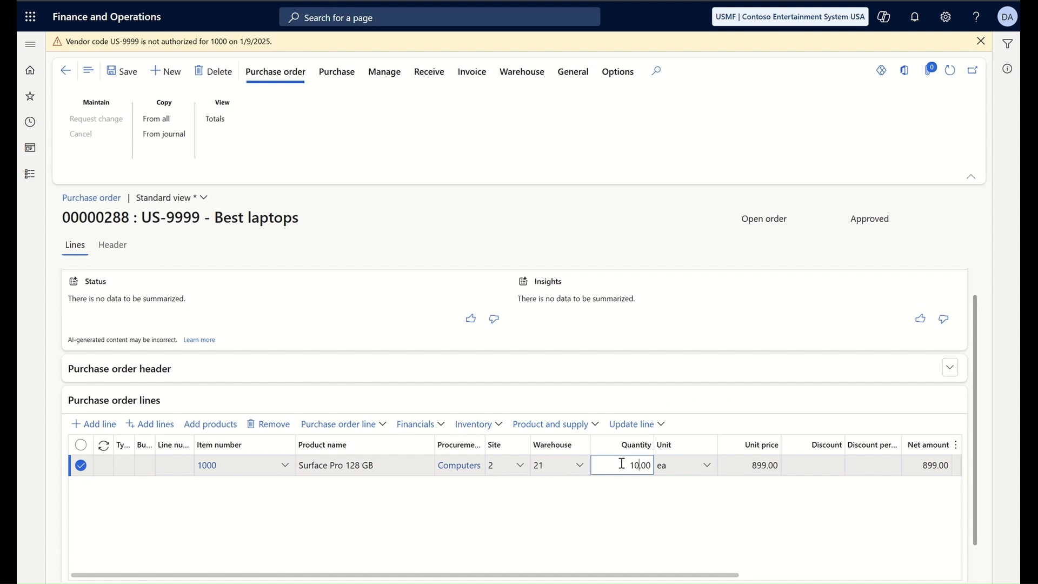
{"action": "left_click", "coordinate": [748, 465]}
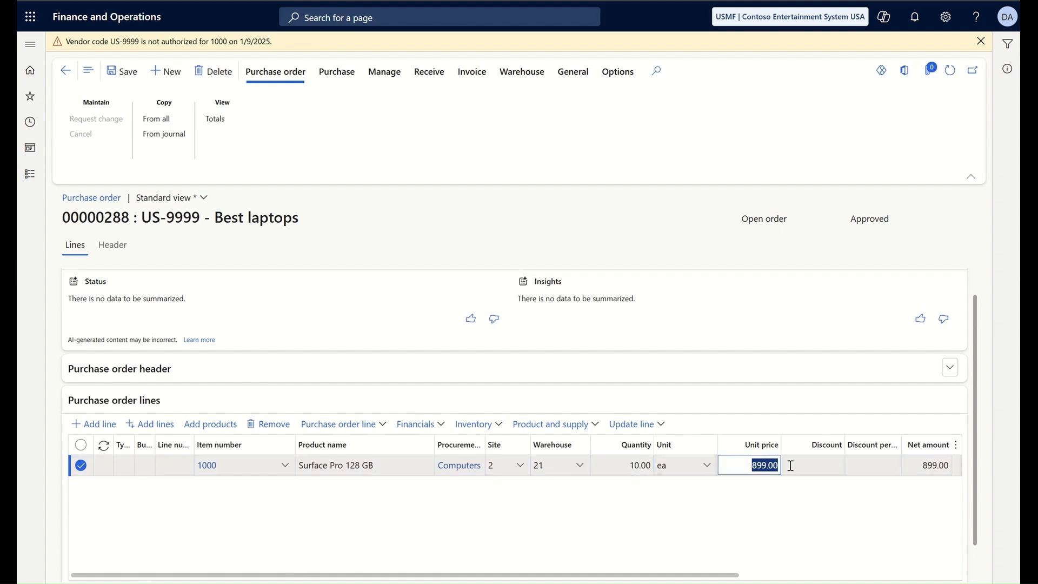
{"action": "type", "text": "2000"}
{"action": "left_click", "coordinate": [791, 465]}
{"action": "scroll", "coordinate": [790, 463], "scroll_direction": "down", "scroll_amount": 1}
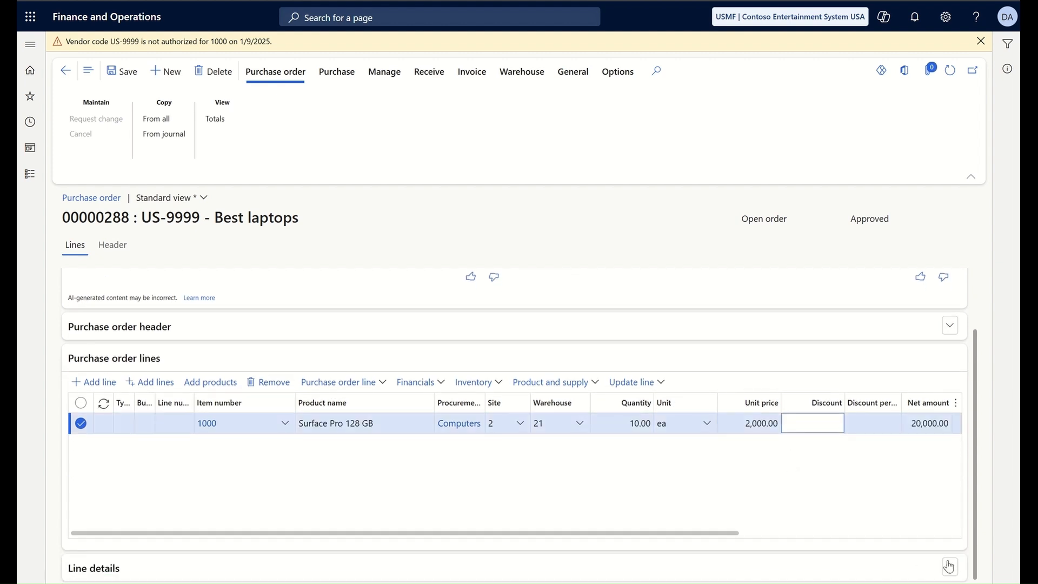
Step: In the line's Delivery details, set requested receipt date 1/23/2025 and keep the manual unit price
{"action": "left_click", "coordinate": [949, 567]}
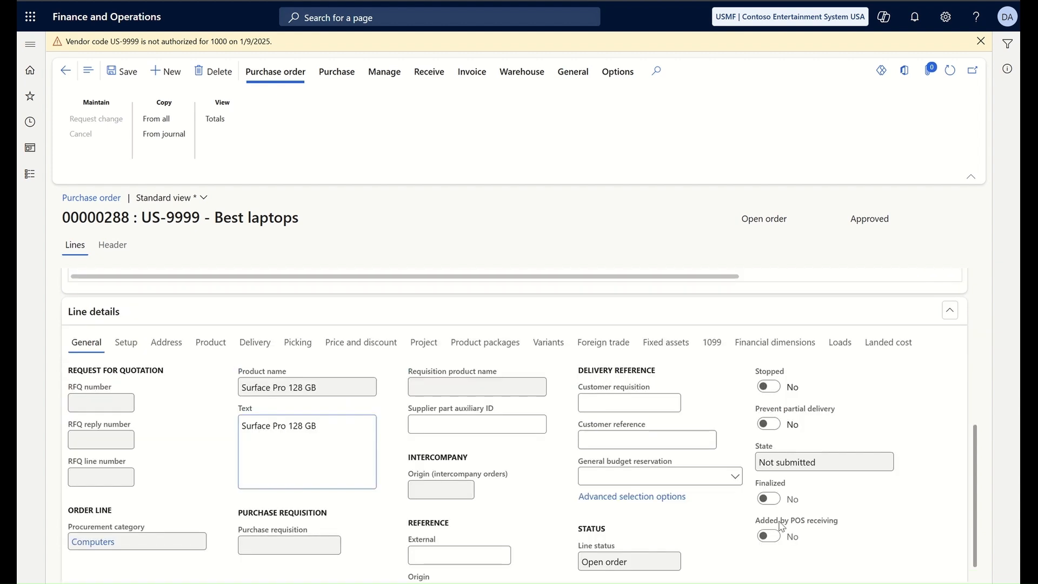
{"action": "mouse_move", "coordinate": [783, 527]}
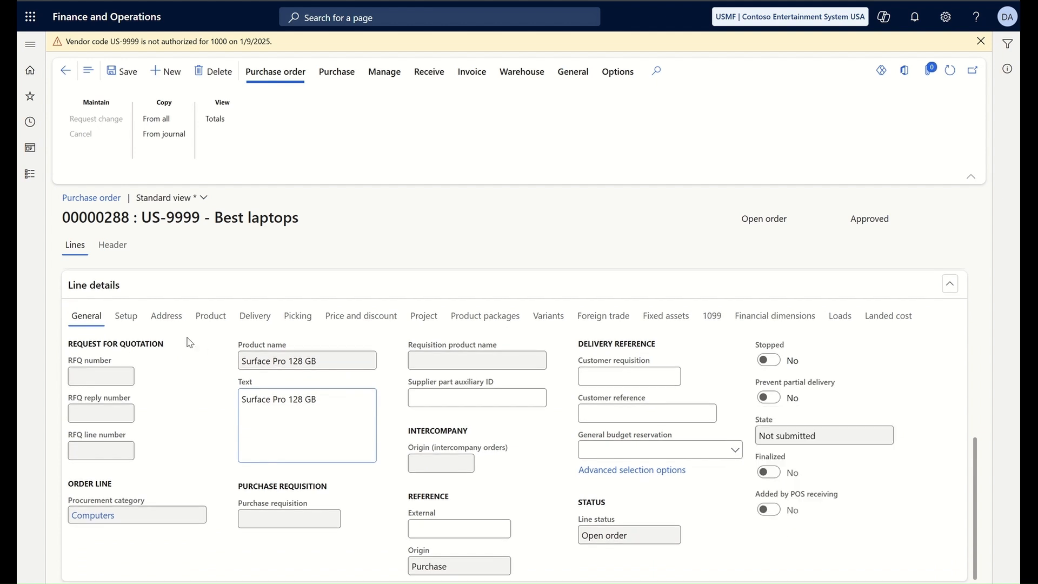
{"action": "left_click", "coordinate": [259, 319]}
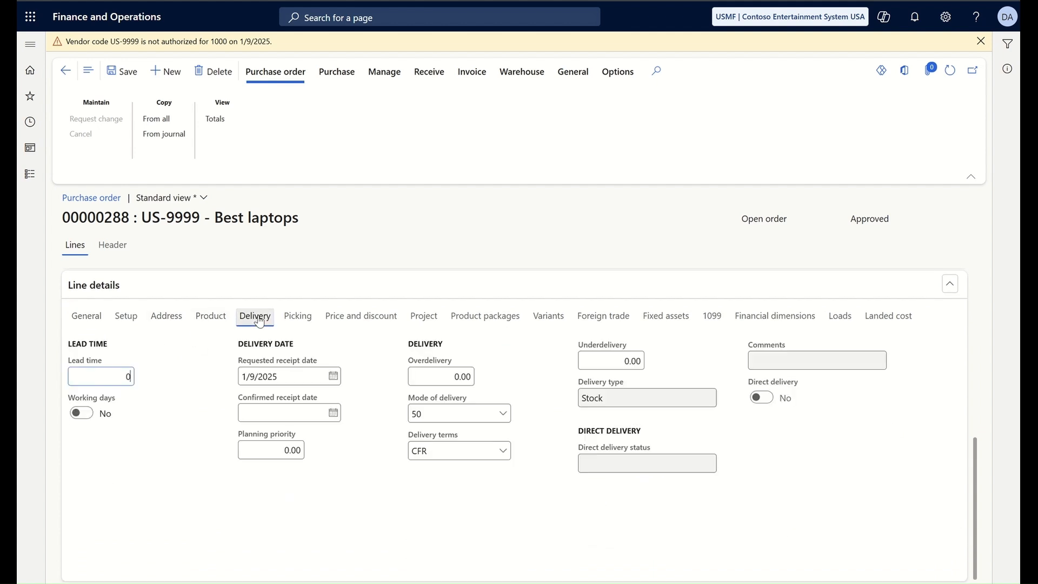
{"action": "left_click", "coordinate": [334, 377]}
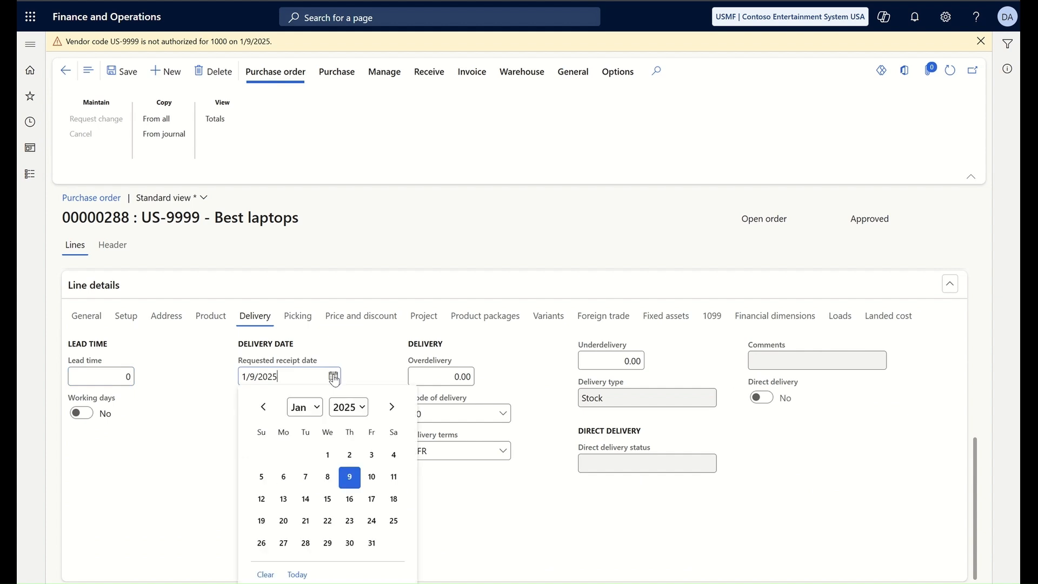
{"action": "left_click", "coordinate": [350, 521]}
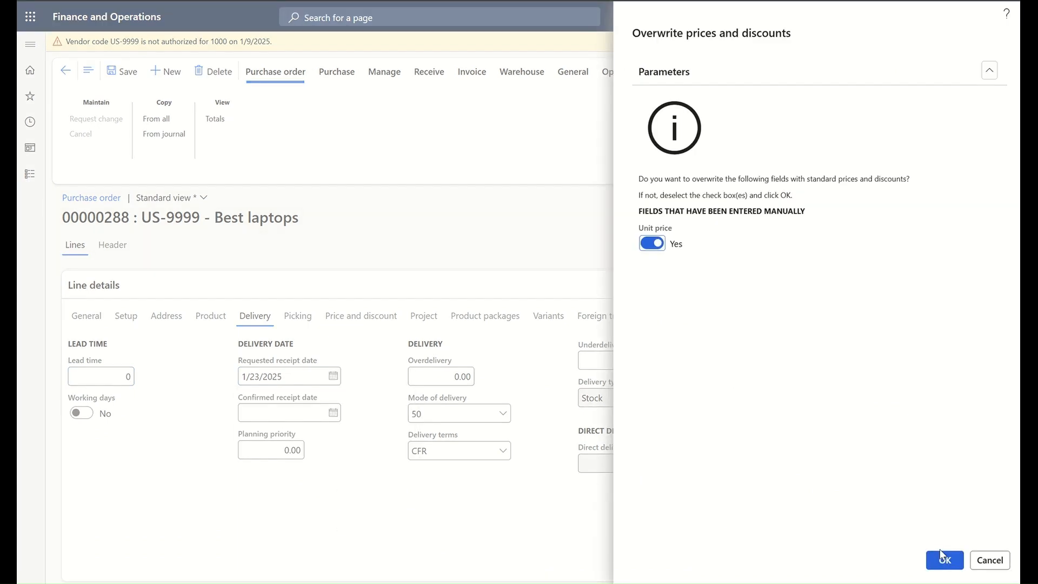
{"action": "left_click", "coordinate": [654, 244]}
{"action": "left_click", "coordinate": [945, 561]}
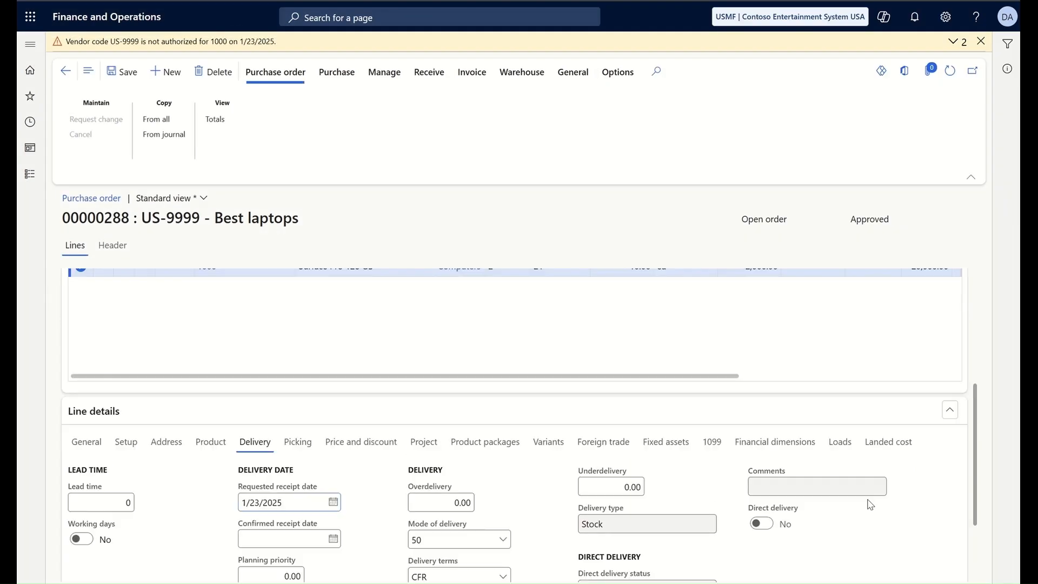
Step: Enter a 10 percent discount on the Surface Pro line, bringing its net amount to 18,000.00
{"action": "left_click", "coordinate": [862, 398]}
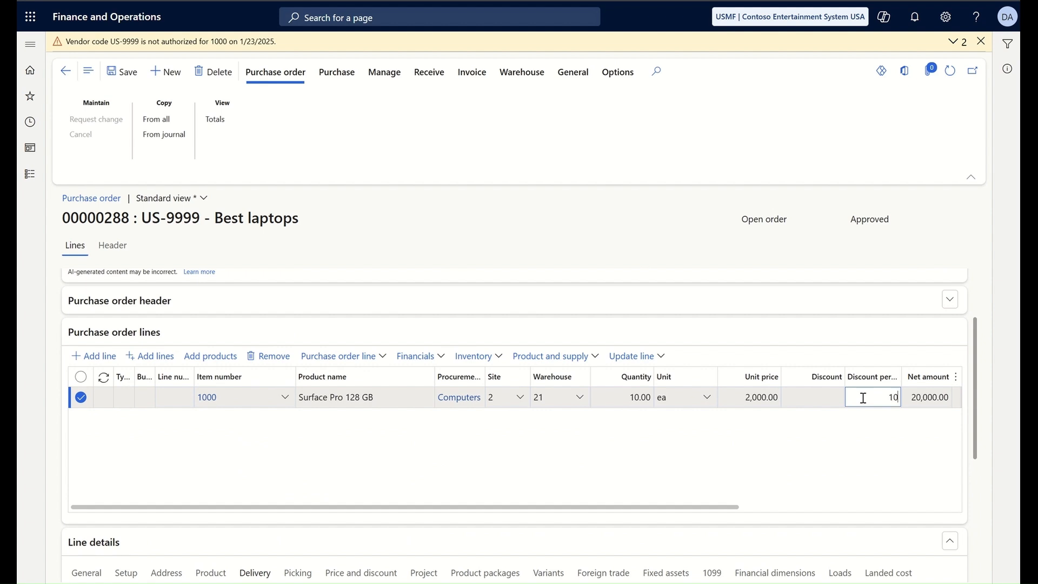
{"action": "type", "text": "10"}
{"action": "left_click", "coordinate": [807, 396]}
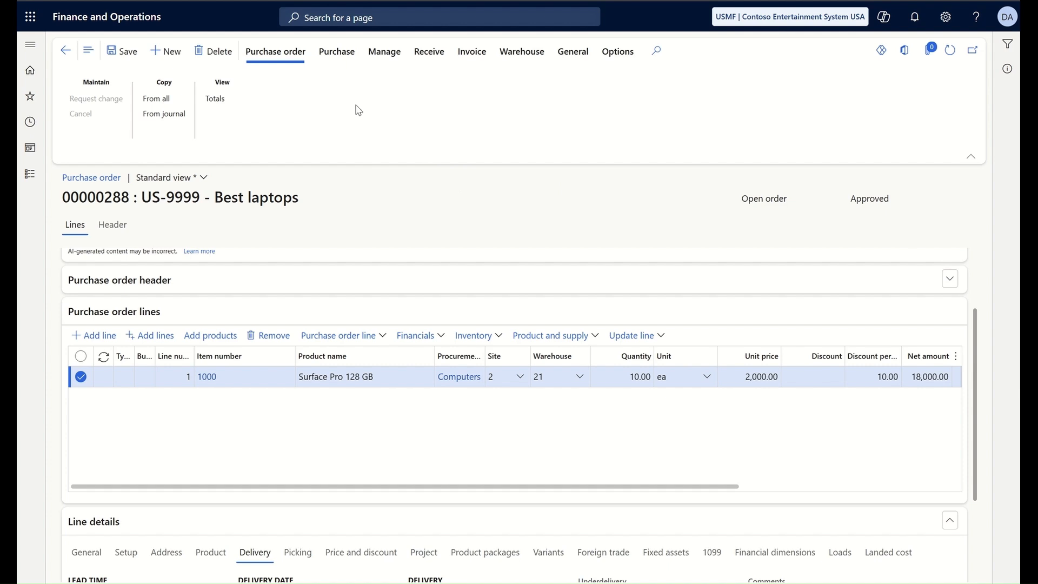
Step: Add a 200.00 USD FREIGHT charge to order 00000288, save it, and return to the order
{"action": "left_click", "coordinate": [337, 57]}
{"action": "left_click", "coordinate": [164, 100]}
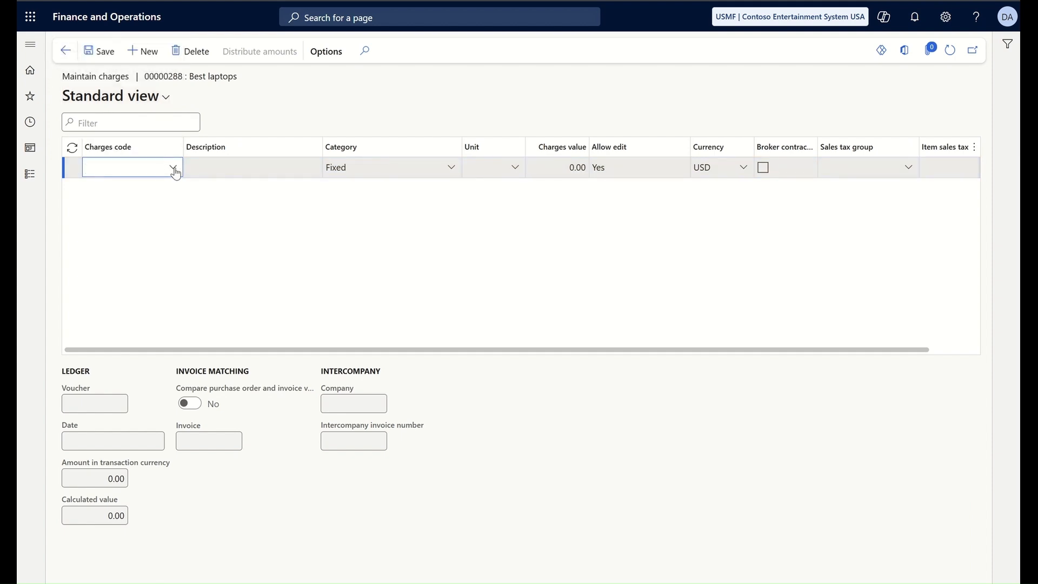
{"action": "left_click", "coordinate": [174, 168]}
{"action": "left_click", "coordinate": [125, 228]}
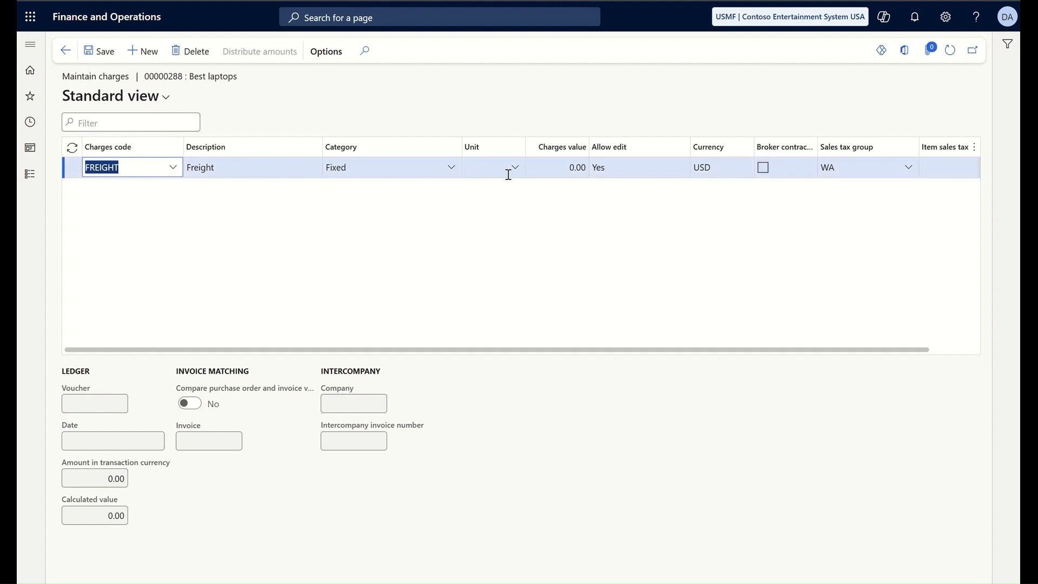
{"action": "left_click", "coordinate": [568, 167]}
{"action": "type", "text": "2"}
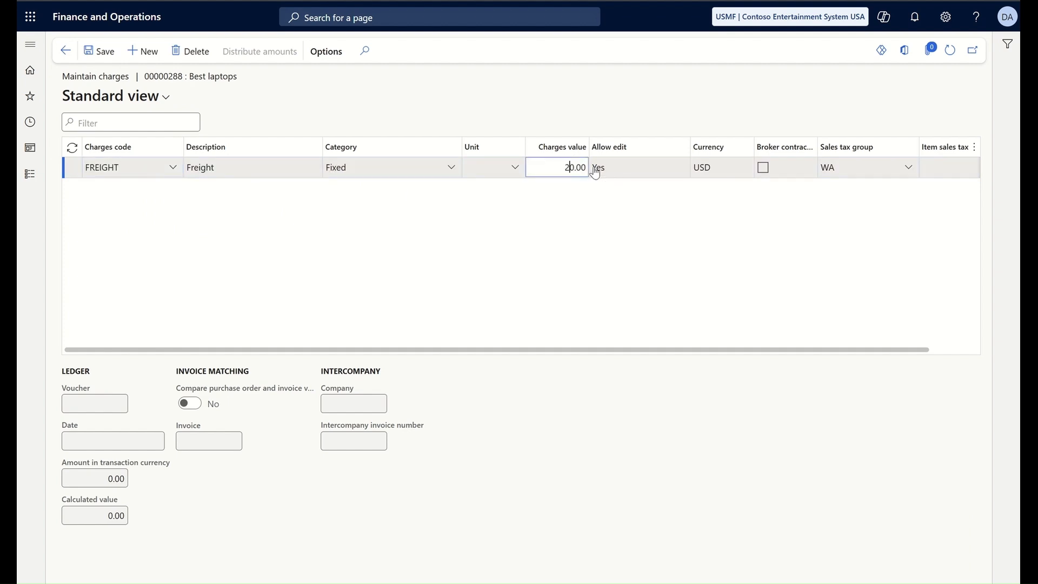
{"action": "type", "text": "0"}
{"action": "left_click", "coordinate": [110, 57]}
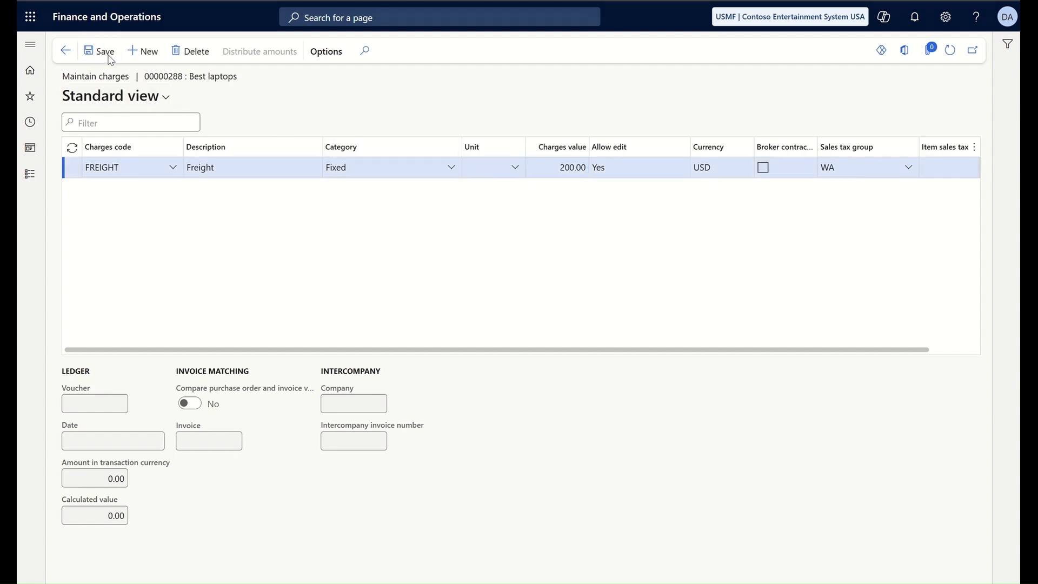
{"action": "left_click", "coordinate": [65, 51]}
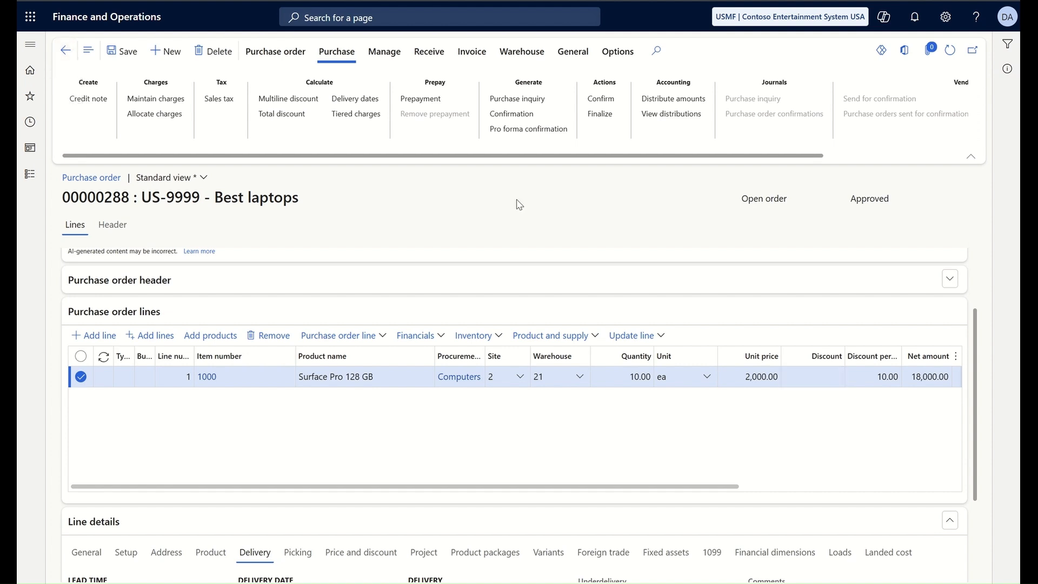
Step: Allocate all charges across all order lines by net amount, with Allocate all ticked
{"action": "left_click", "coordinate": [146, 118]}
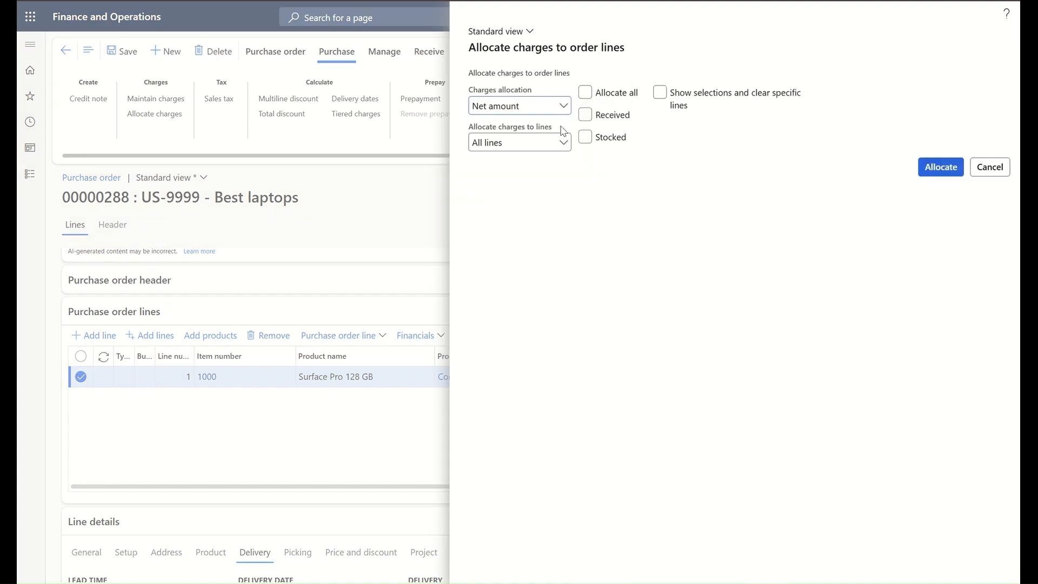
{"action": "left_click", "coordinate": [585, 93]}
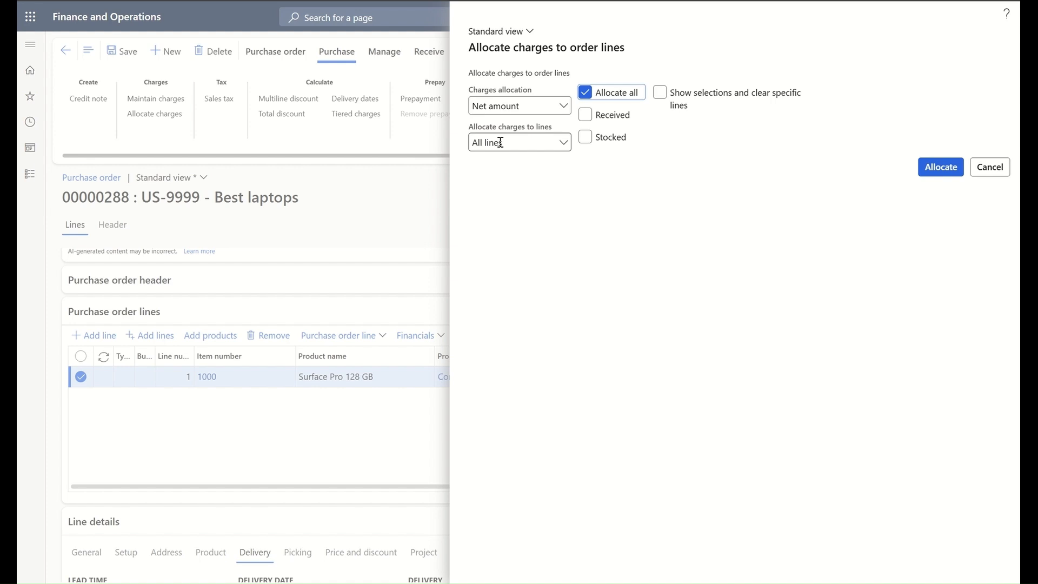
{"action": "left_click", "coordinate": [941, 167]}
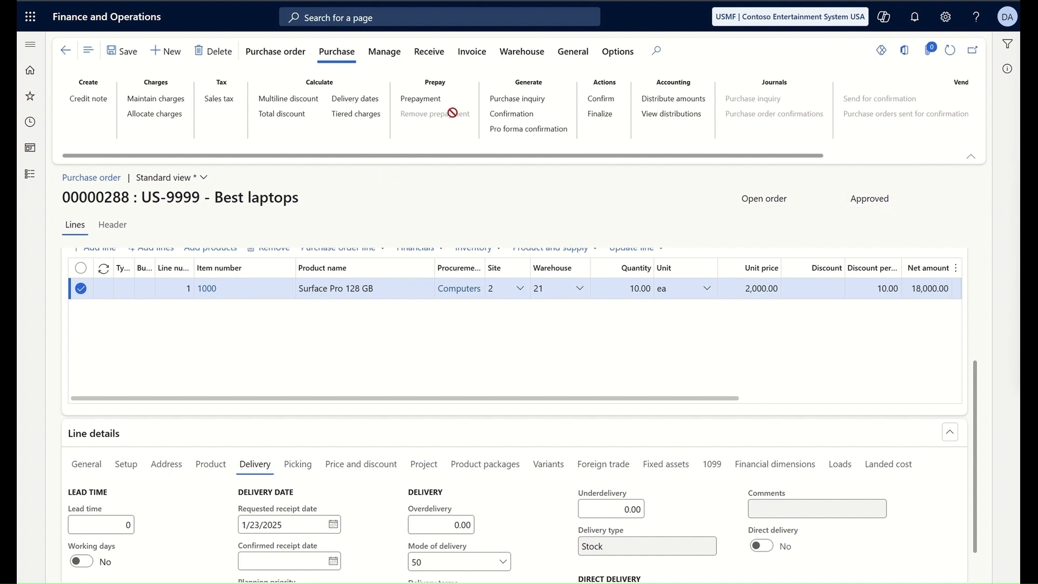
Step: Generate and confirm a purchase inquiry for order 00000288
{"action": "left_click", "coordinate": [524, 101]}
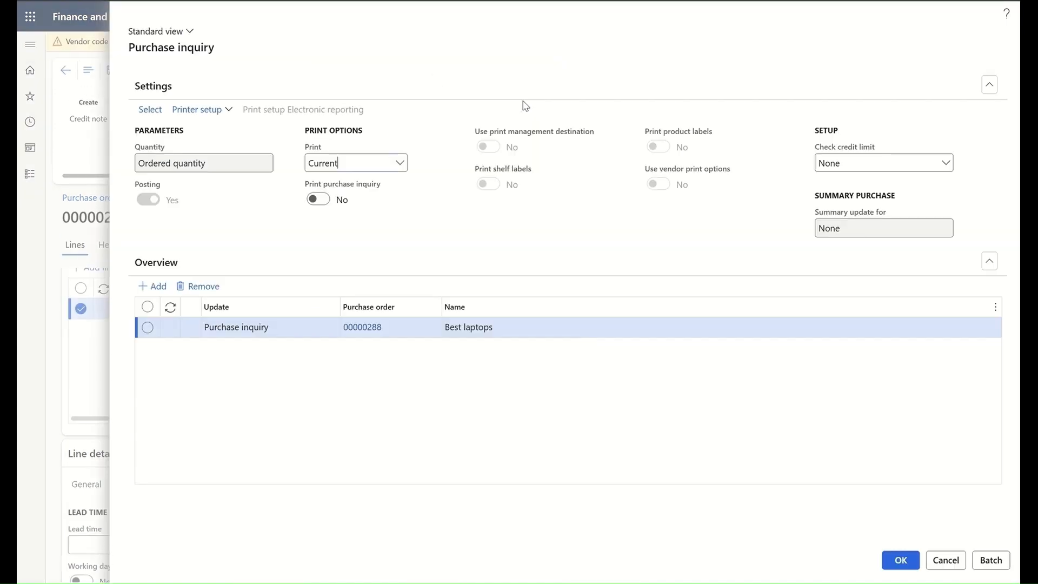
{"action": "left_click", "coordinate": [901, 561]}
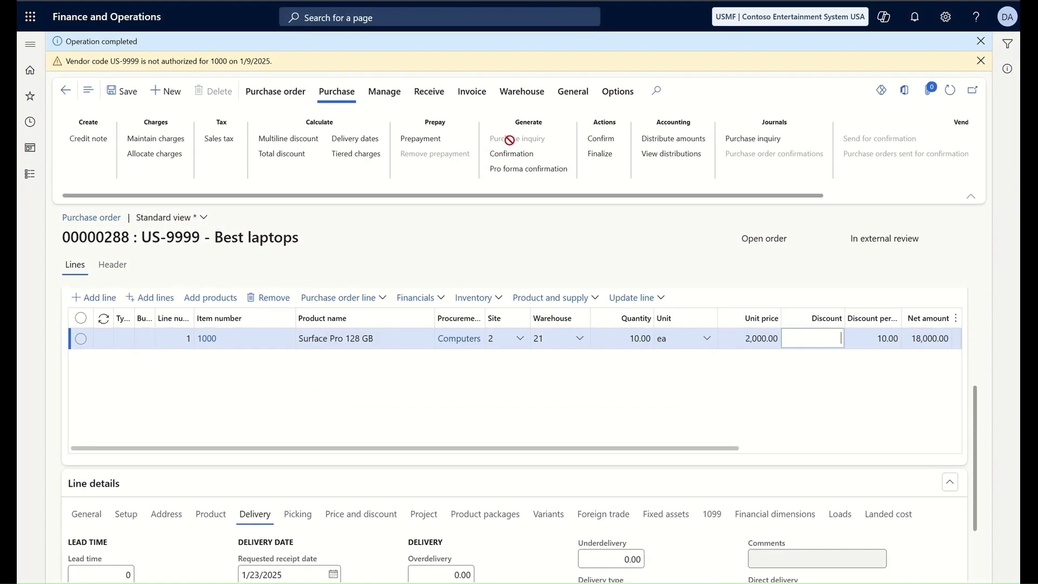
{"action": "left_click", "coordinate": [763, 141]}
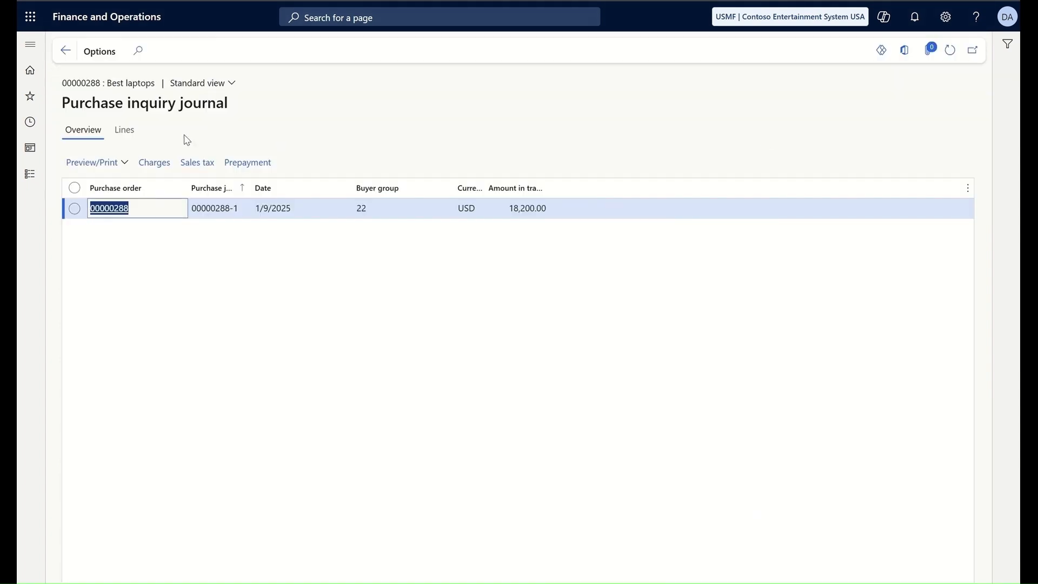
{"action": "left_click", "coordinate": [123, 168]}
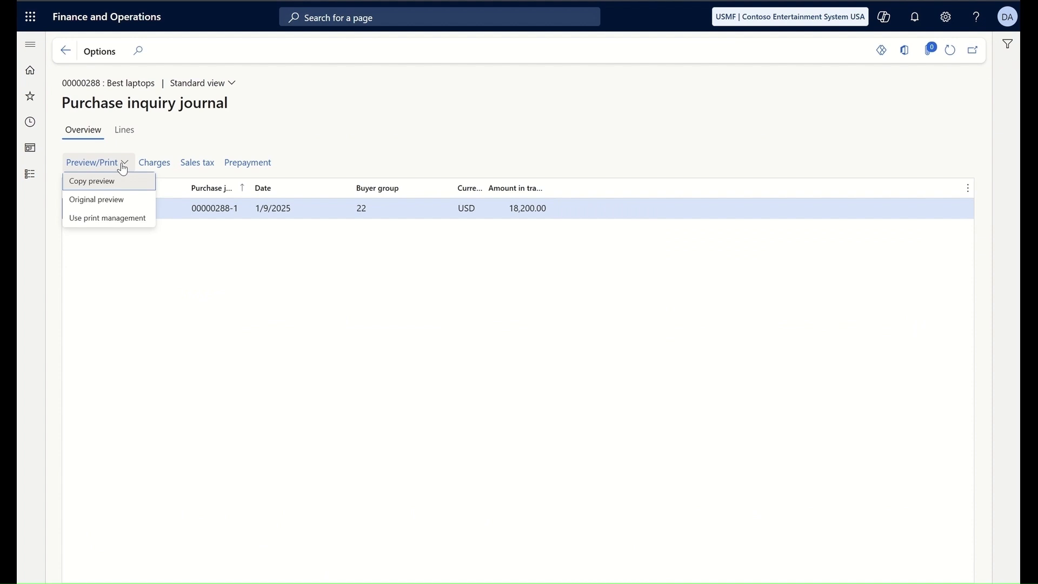
{"action": "left_click", "coordinate": [112, 200]}
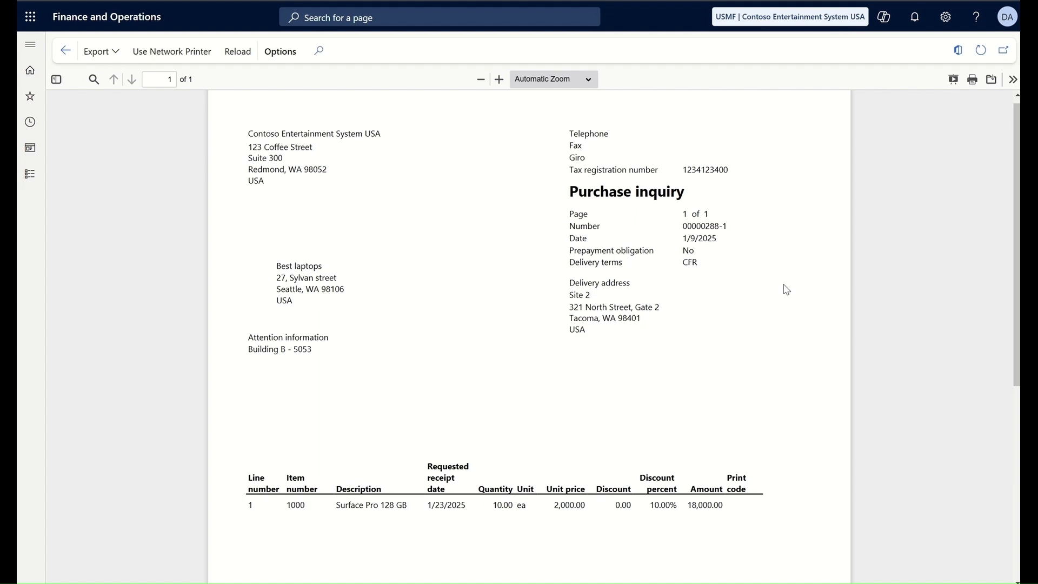
{"action": "key", "text": "Escape"}
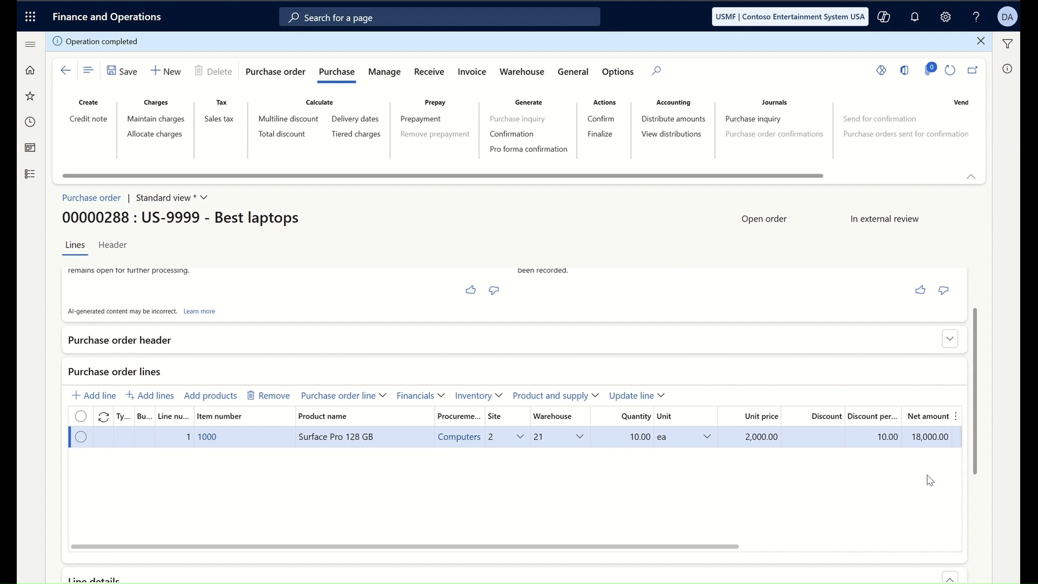
Step: Set the line's confirmed receipt date to 1/16/2025 and confirm purchase order 00000288
{"action": "scroll", "coordinate": [930, 480], "scroll_direction": "down", "scroll_amount": 5}
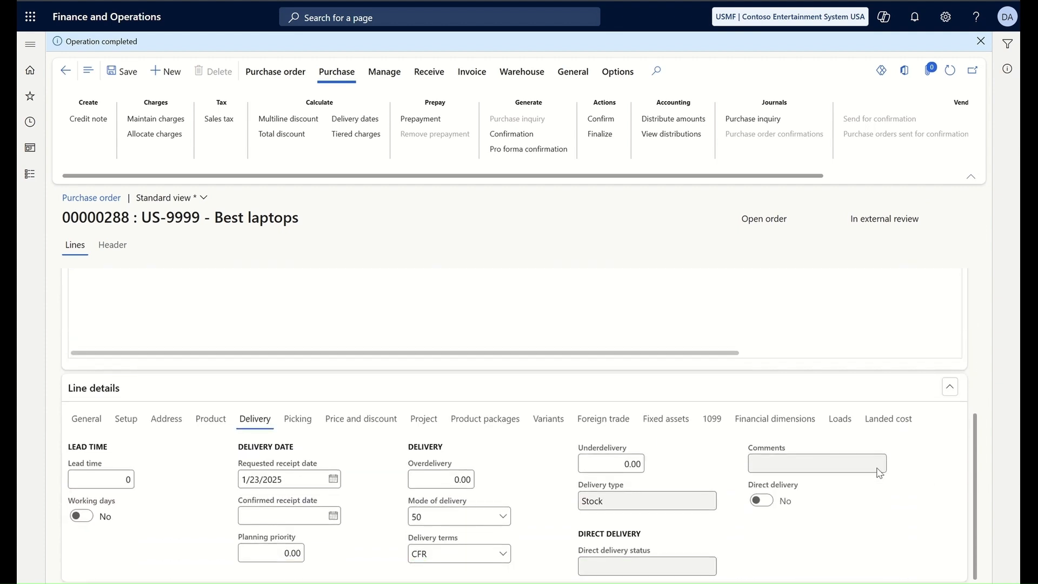
{"action": "left_click", "coordinate": [332, 516]}
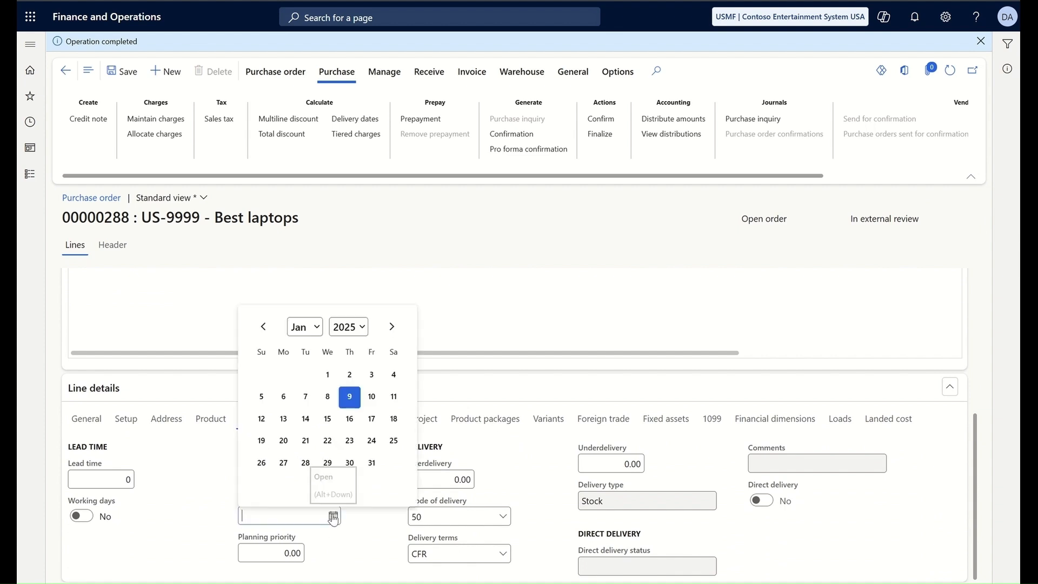
{"action": "left_click", "coordinate": [349, 419]}
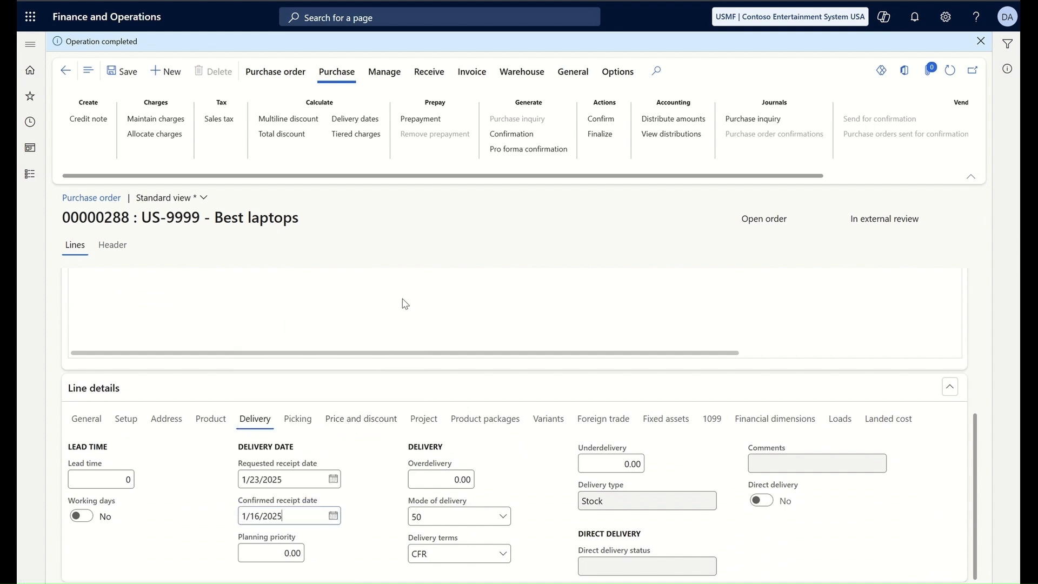
{"action": "scroll", "coordinate": [403, 301], "scroll_direction": "up", "scroll_amount": 5}
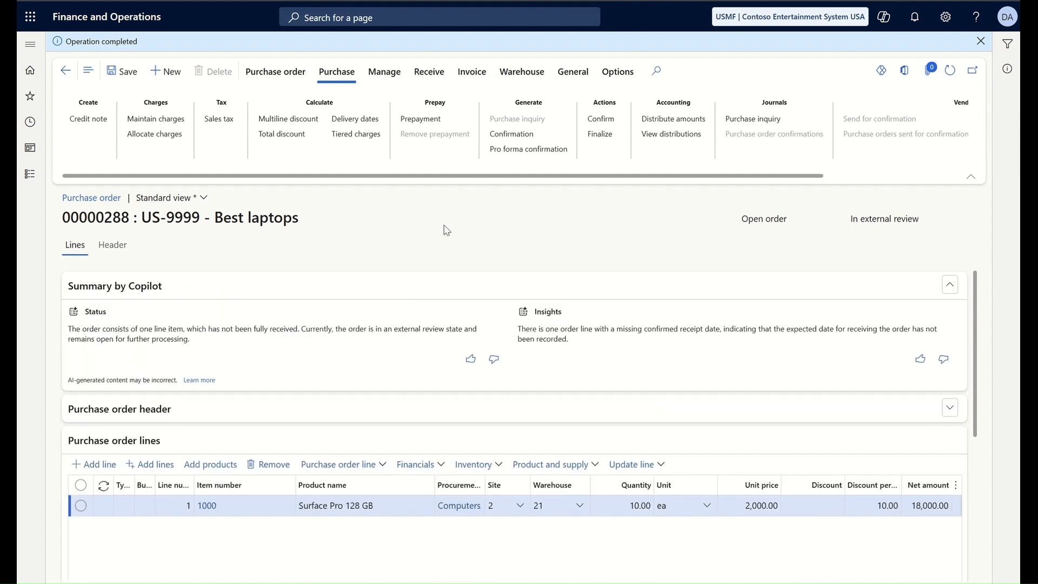
{"action": "left_click", "coordinate": [602, 120]}
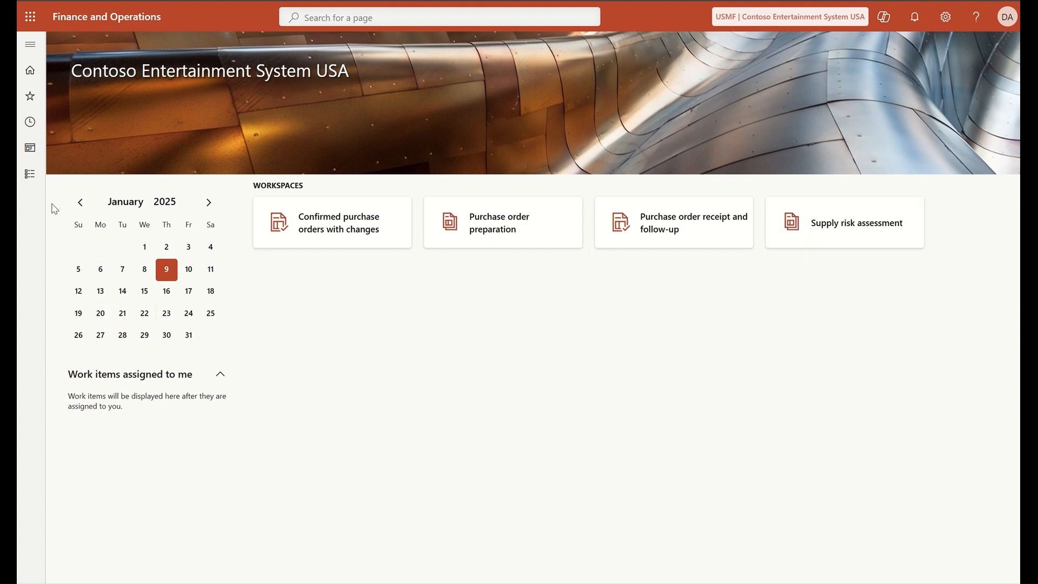
{"action": "left_click", "coordinate": [30, 178]}
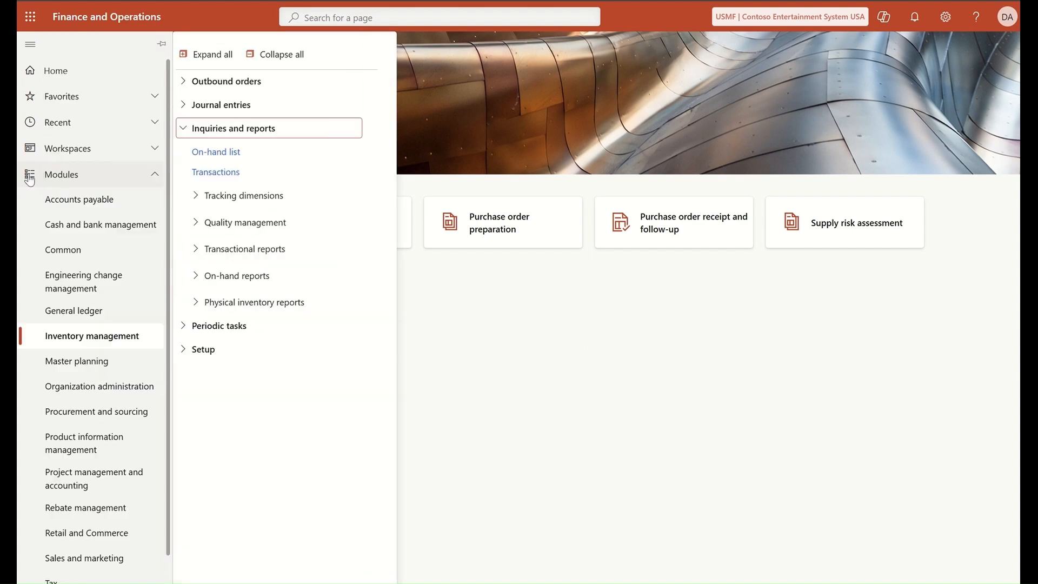
{"action": "left_click", "coordinate": [222, 154]}
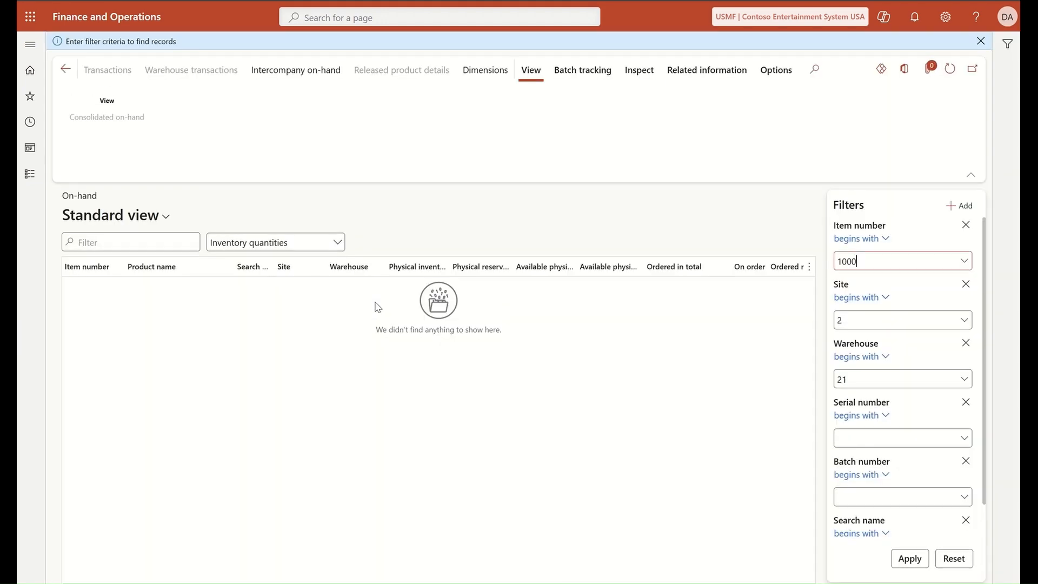
{"action": "left_click", "coordinate": [912, 560]}
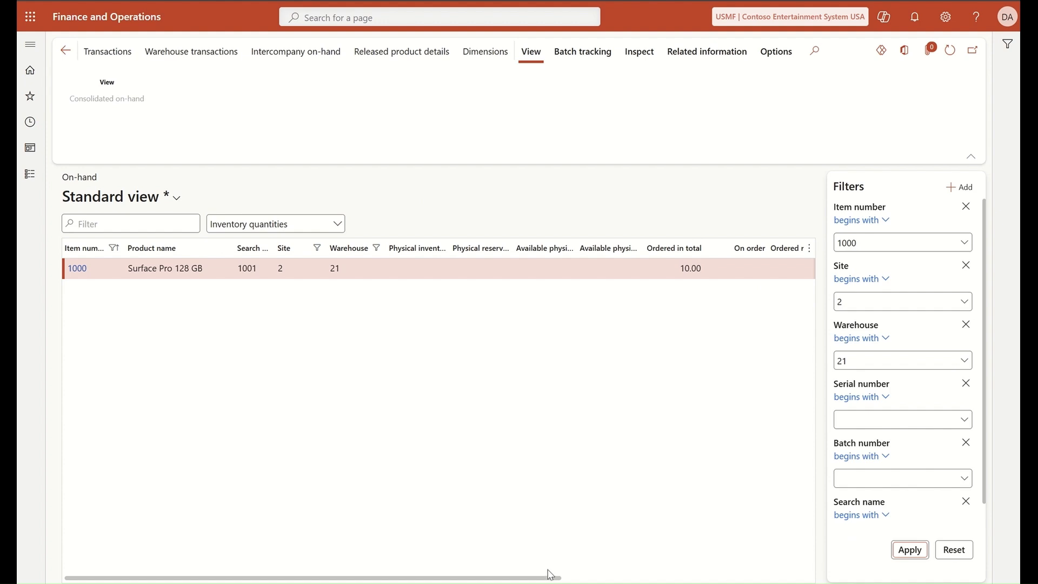
{"action": "left_click_drag", "start_coordinate": [547, 579], "coordinate": [800, 579]}
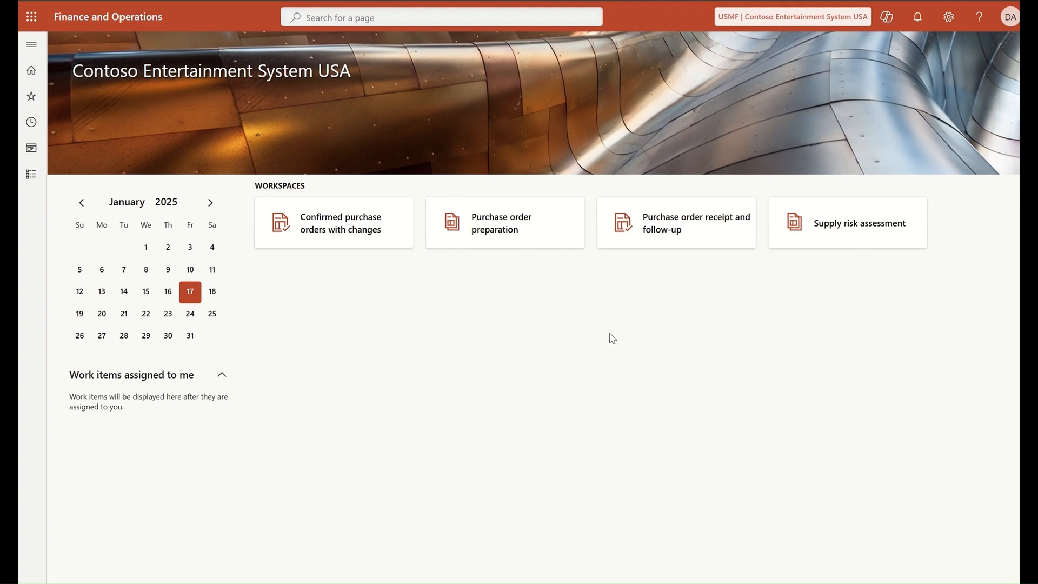
Step: Under Pending receipts by vendor (5 days forward), open US-9999's order 00000288
{"action": "left_click", "coordinate": [658, 226]}
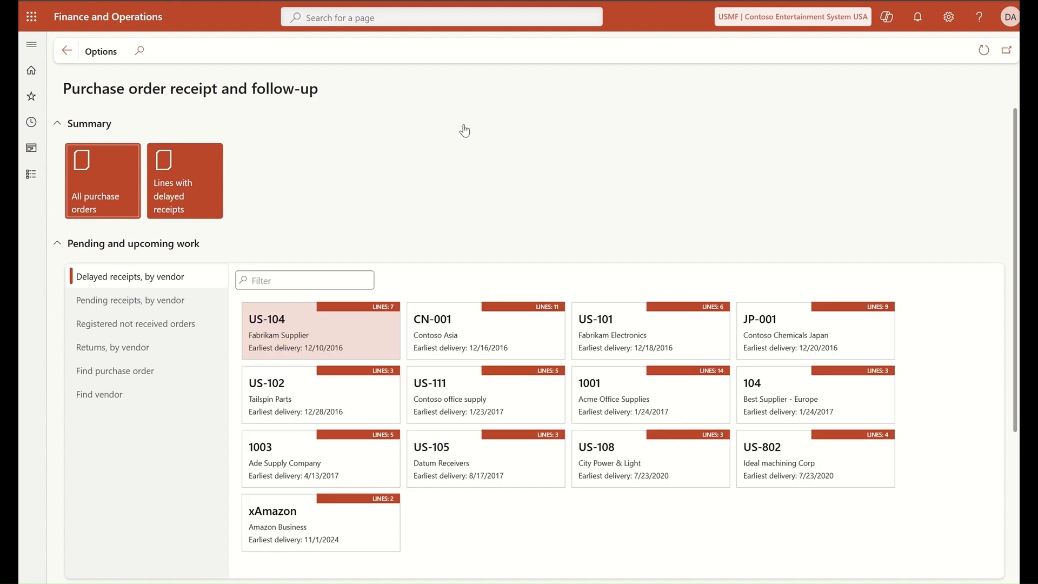
{"action": "left_click", "coordinate": [169, 307]}
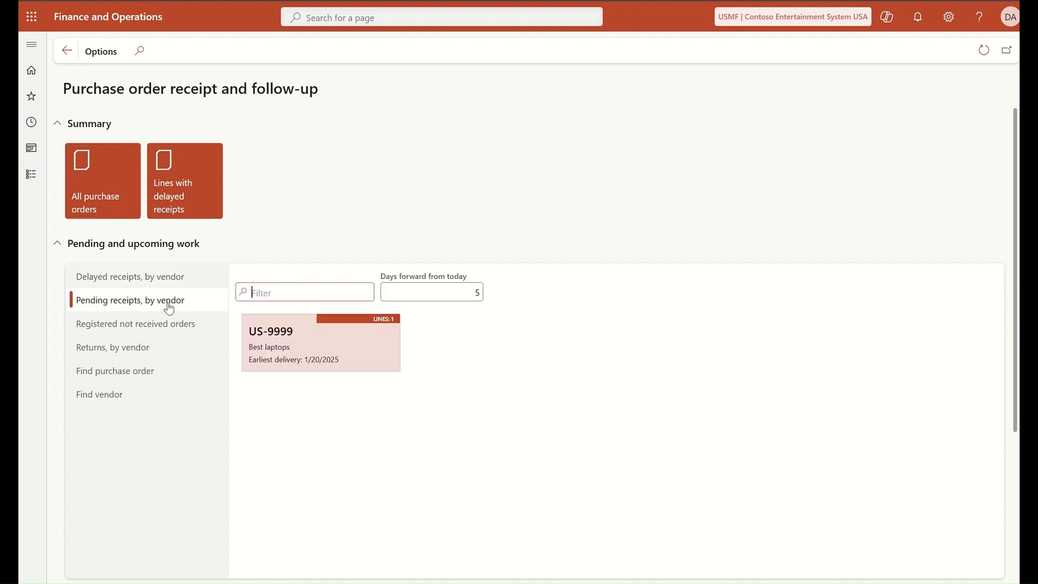
{"action": "left_click", "coordinate": [477, 292]}
{"action": "left_click", "coordinate": [297, 349]}
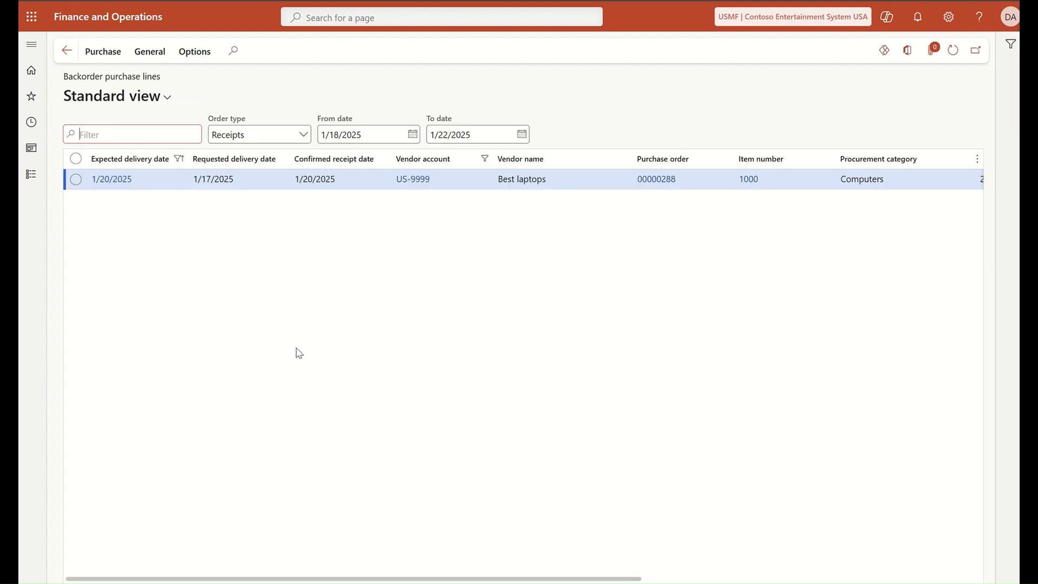
{"action": "left_click", "coordinate": [664, 185]}
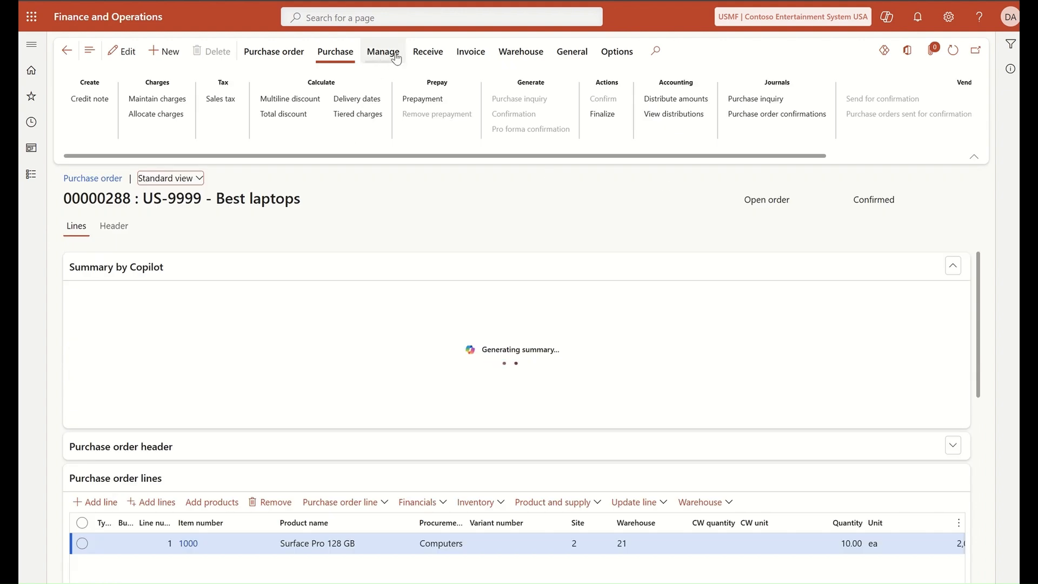
Step: Post a receipts list for order 00000288 using the ordered quantity
{"action": "left_click", "coordinate": [427, 54]}
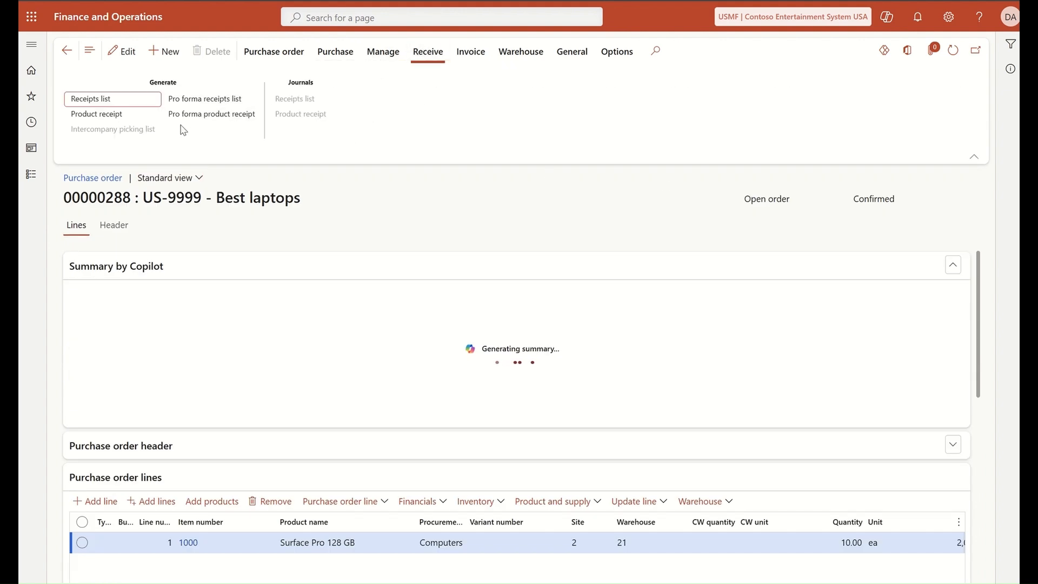
{"action": "left_click", "coordinate": [106, 100]}
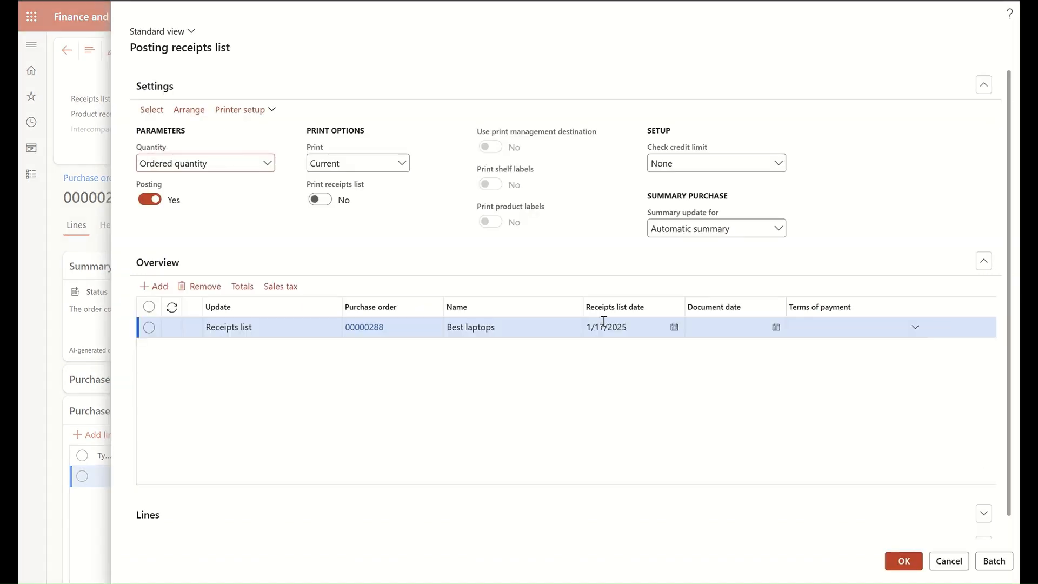
{"action": "left_click", "coordinate": [904, 563]}
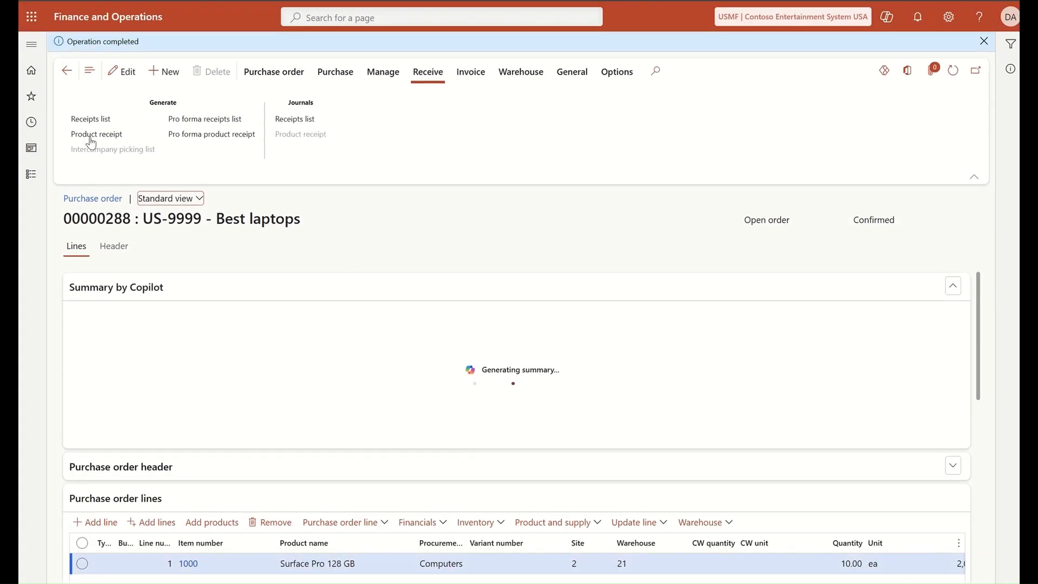
{"action": "left_click", "coordinate": [309, 123]}
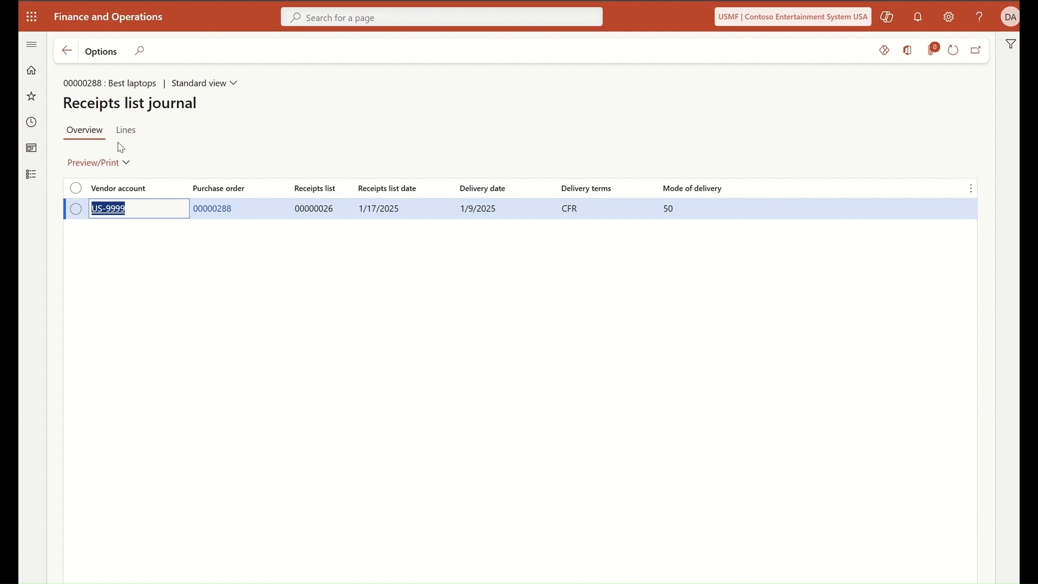
{"action": "left_click", "coordinate": [107, 165]}
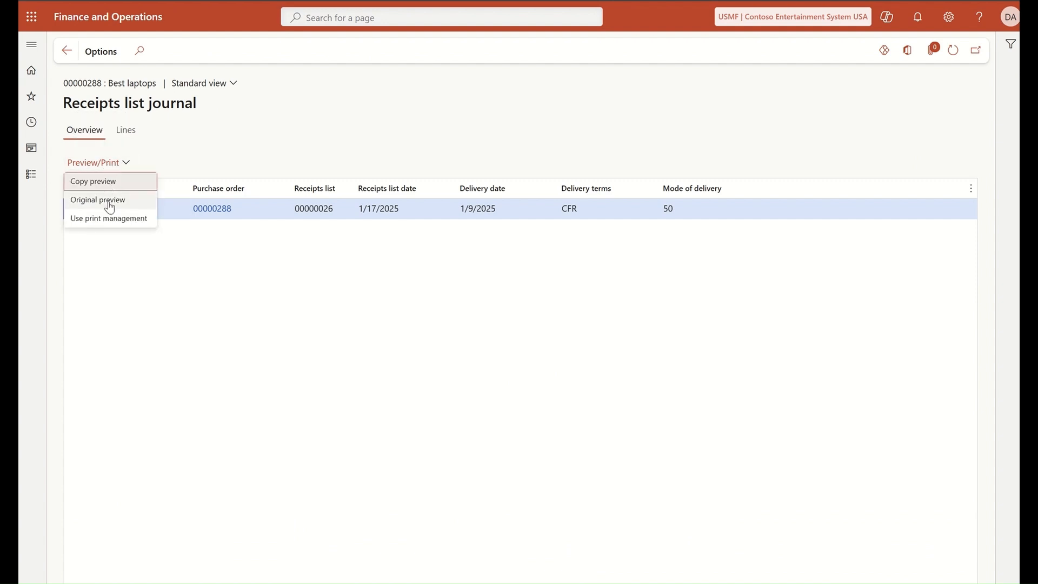
{"action": "left_click", "coordinate": [109, 206]}
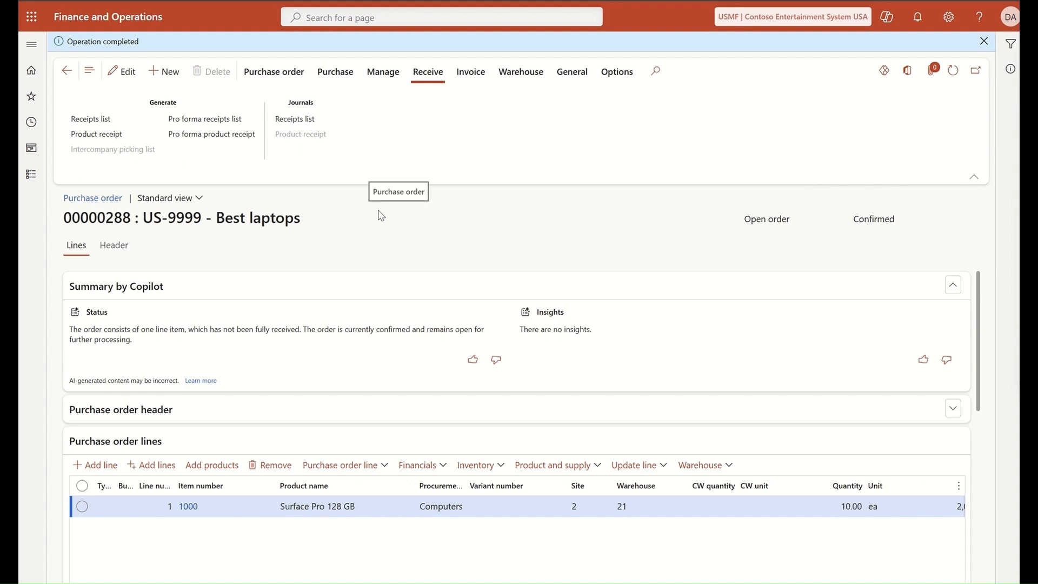
Step: Post product receipt rec86423 with document date 1/17/2025 after reviewing its lines
{"action": "left_click", "coordinate": [107, 137]}
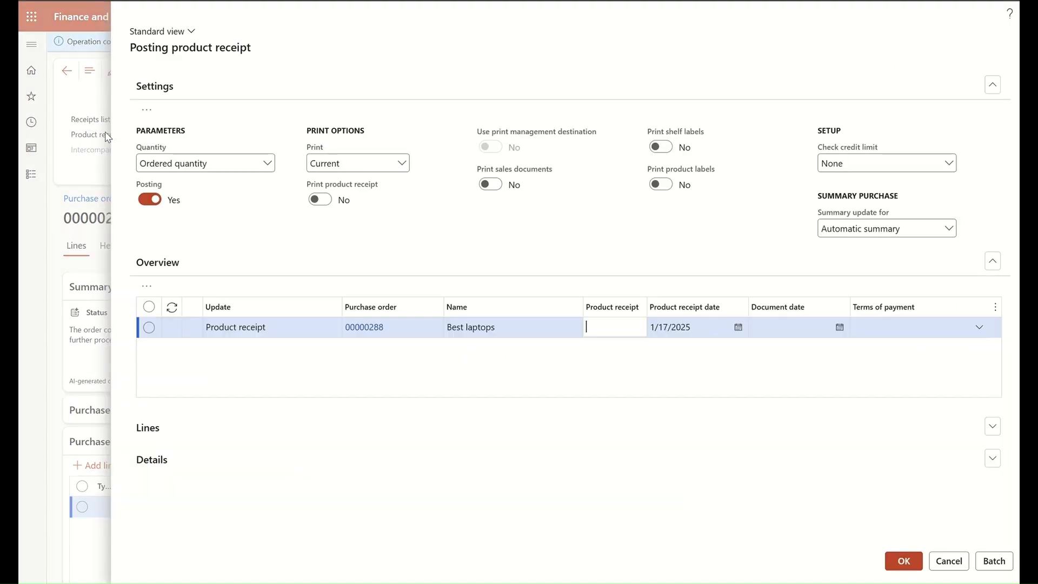
{"action": "type", "text": "rec"}
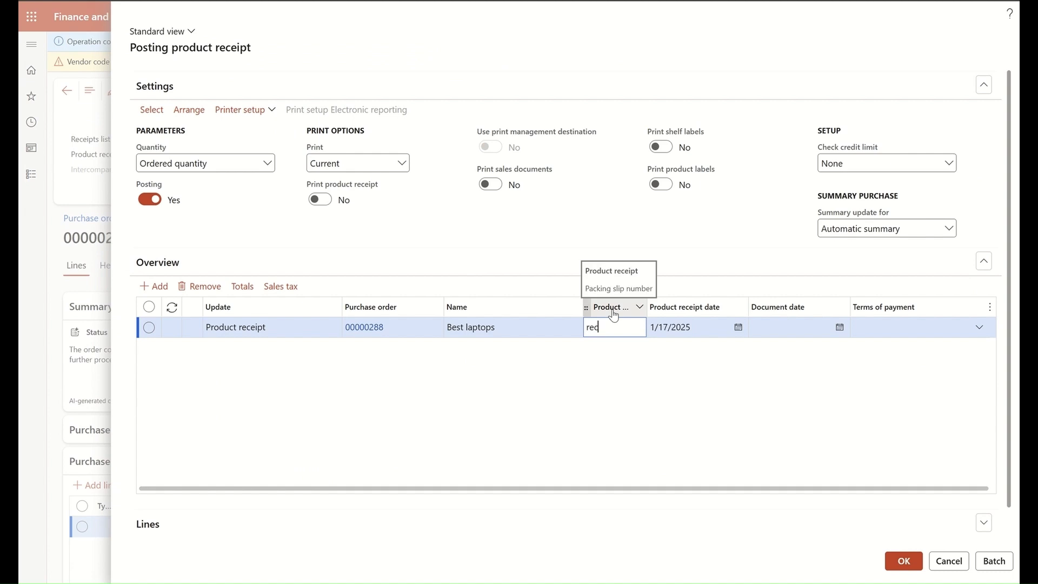
{"action": "type", "text": "86423"}
{"action": "left_click", "coordinate": [840, 329]}
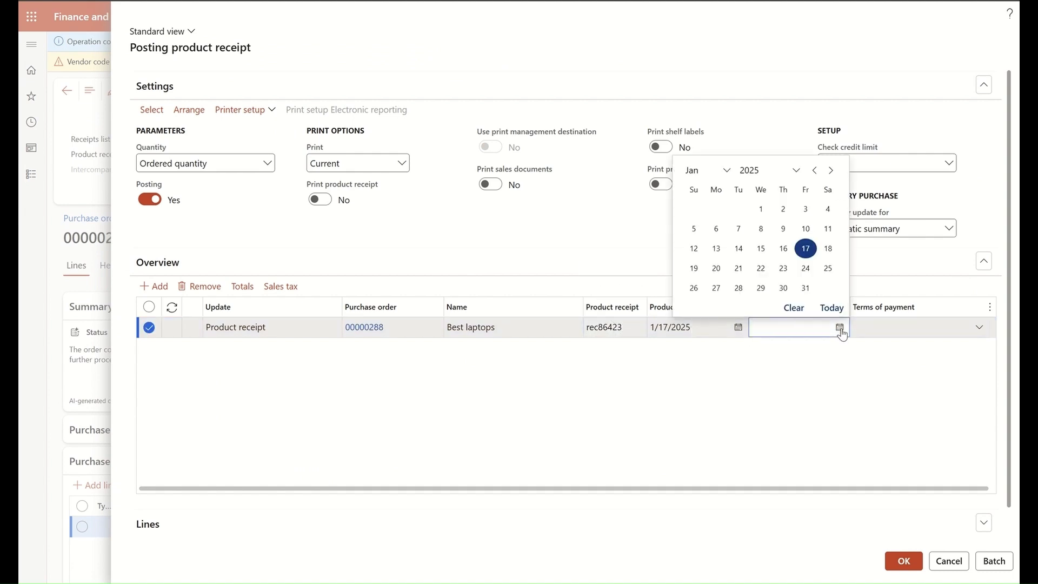
{"action": "left_click", "coordinate": [806, 248]}
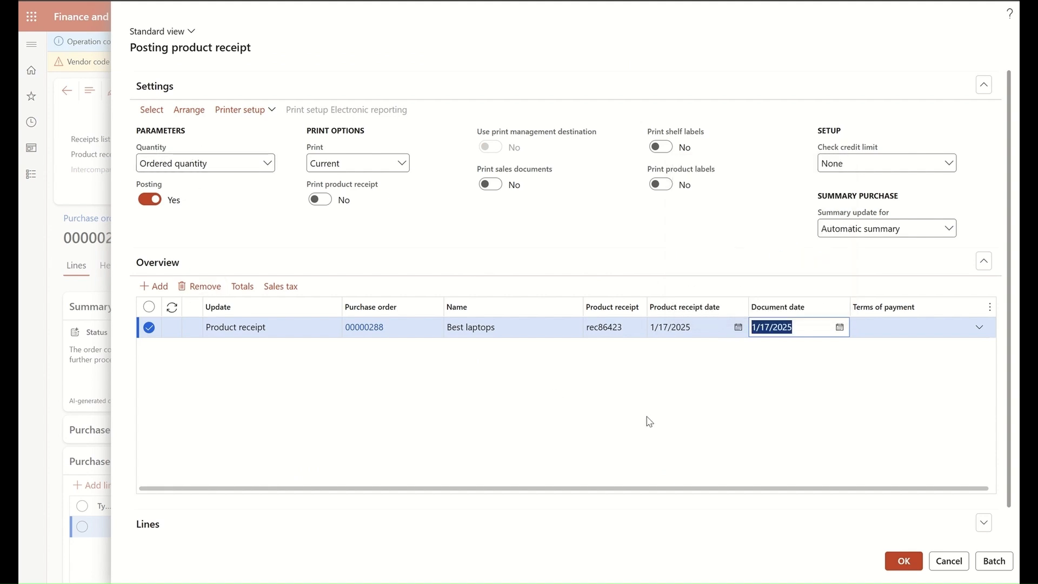
{"action": "scroll", "coordinate": [649, 420], "scroll_direction": "down", "scroll_amount": 1}
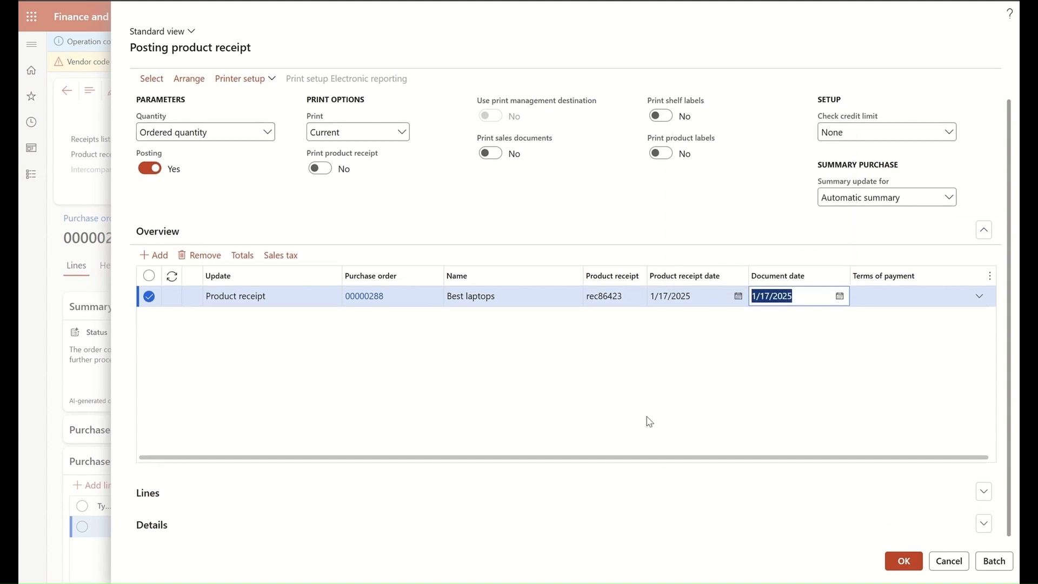
{"action": "left_click", "coordinate": [971, 494]}
{"action": "left_click", "coordinate": [972, 494]}
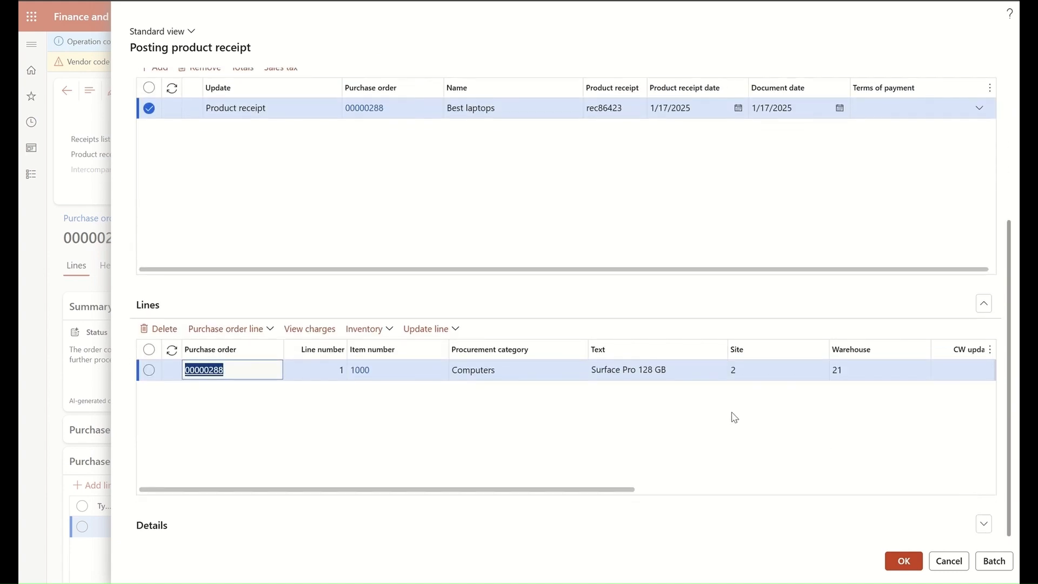
{"action": "left_click_drag", "start_coordinate": [578, 490], "coordinate": [858, 490]}
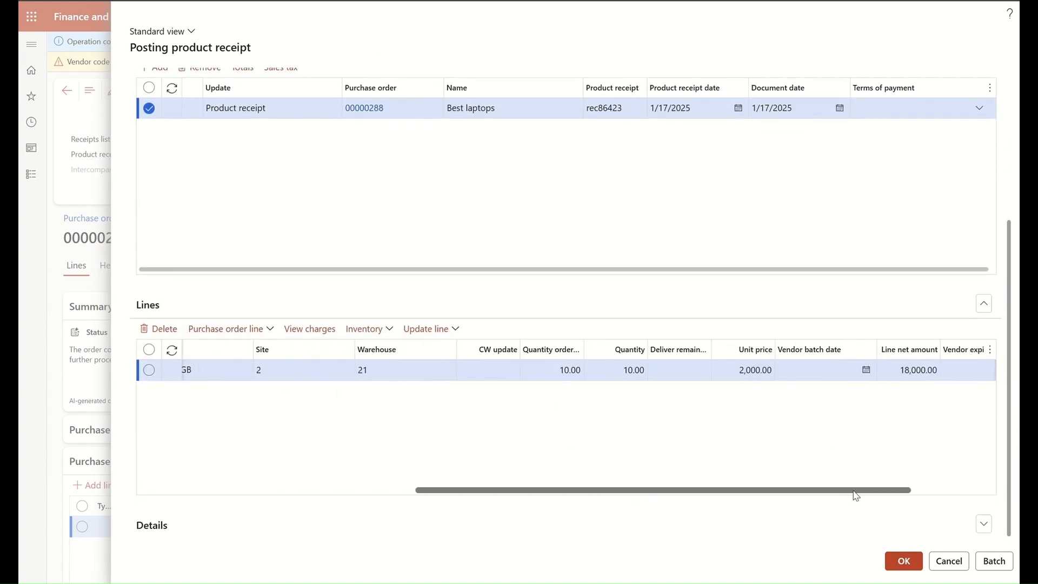
{"action": "left_click", "coordinate": [904, 561]}
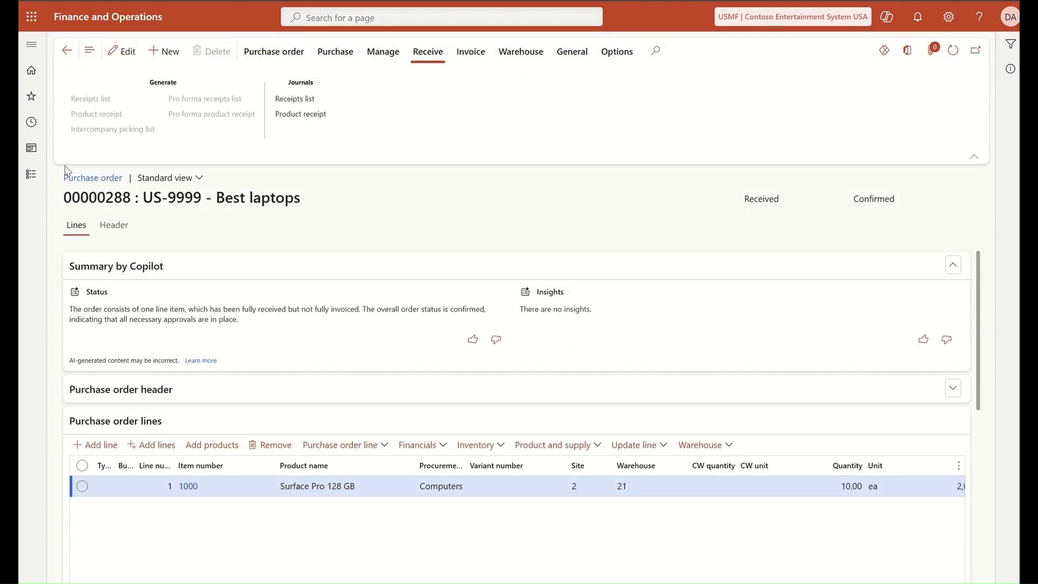
{"action": "left_click", "coordinate": [30, 174]}
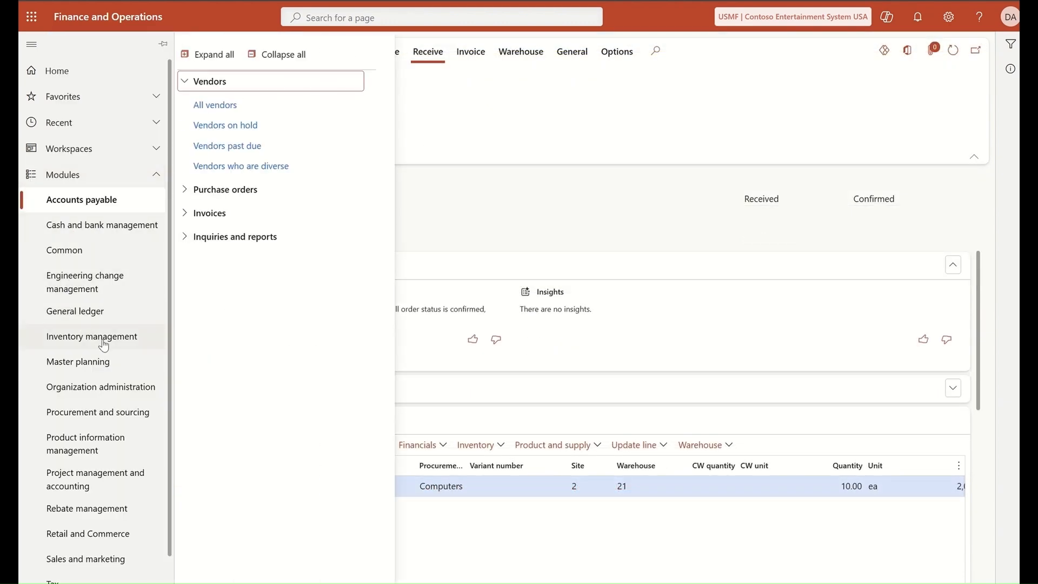
{"action": "left_click", "coordinate": [81, 338]}
{"action": "left_click", "coordinate": [205, 153]}
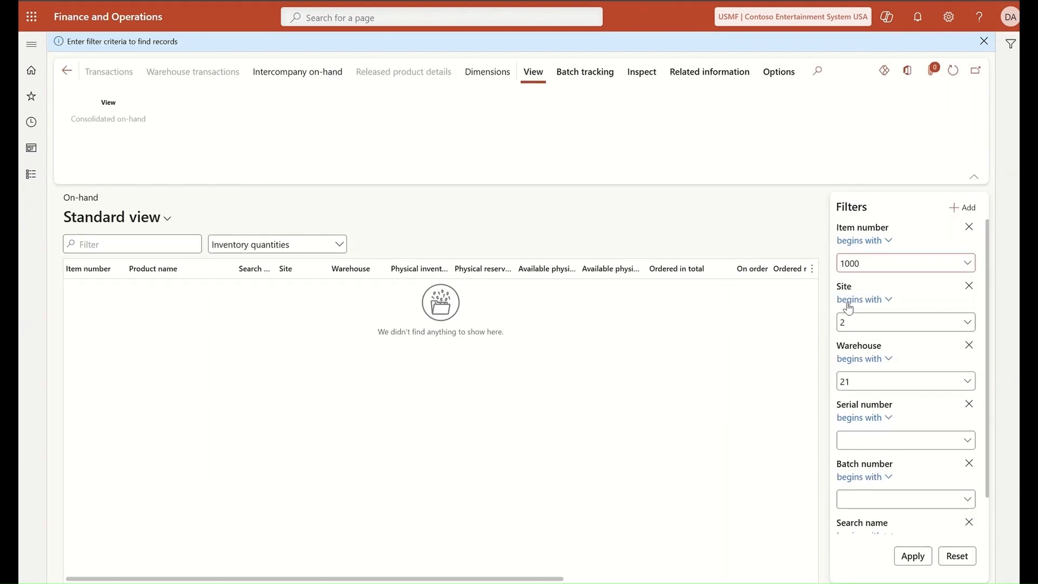
{"action": "left_click", "coordinate": [913, 558]}
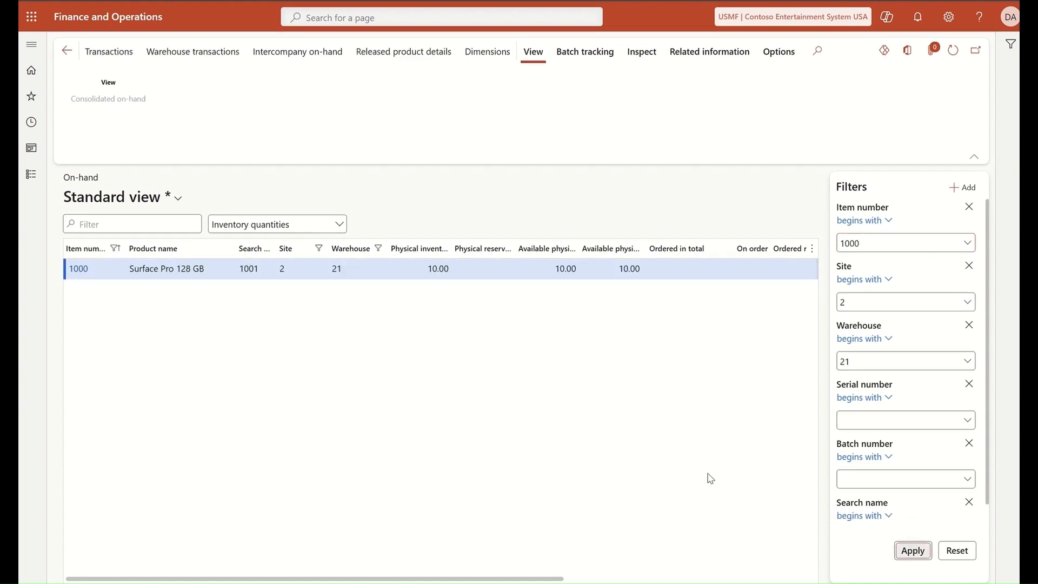
{"action": "scroll", "coordinate": [548, 581], "scroll_direction": "right", "scroll_amount": 2}
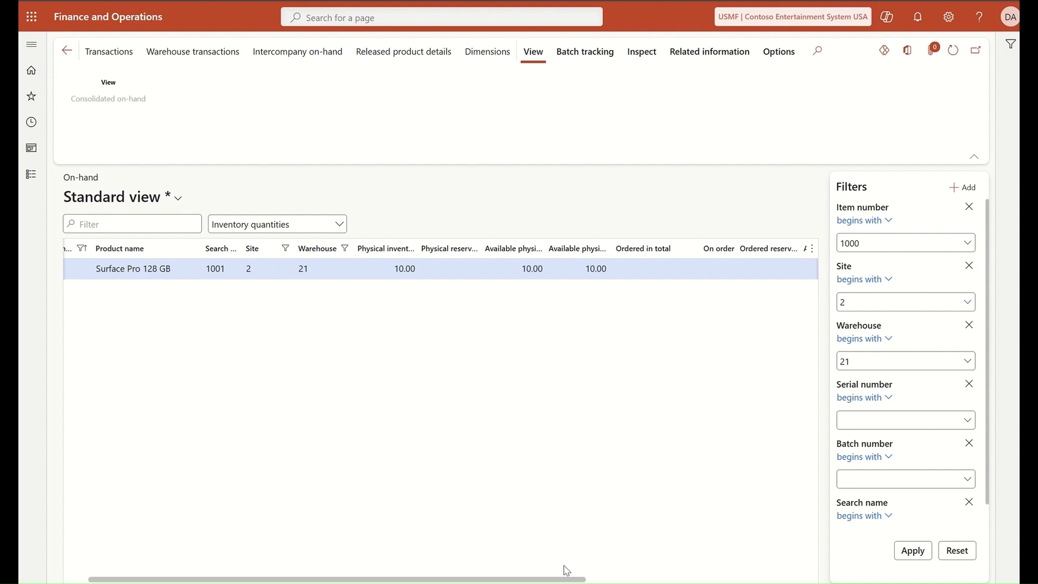
{"action": "scroll", "coordinate": [577, 581], "scroll_direction": "right", "scroll_amount": 3}
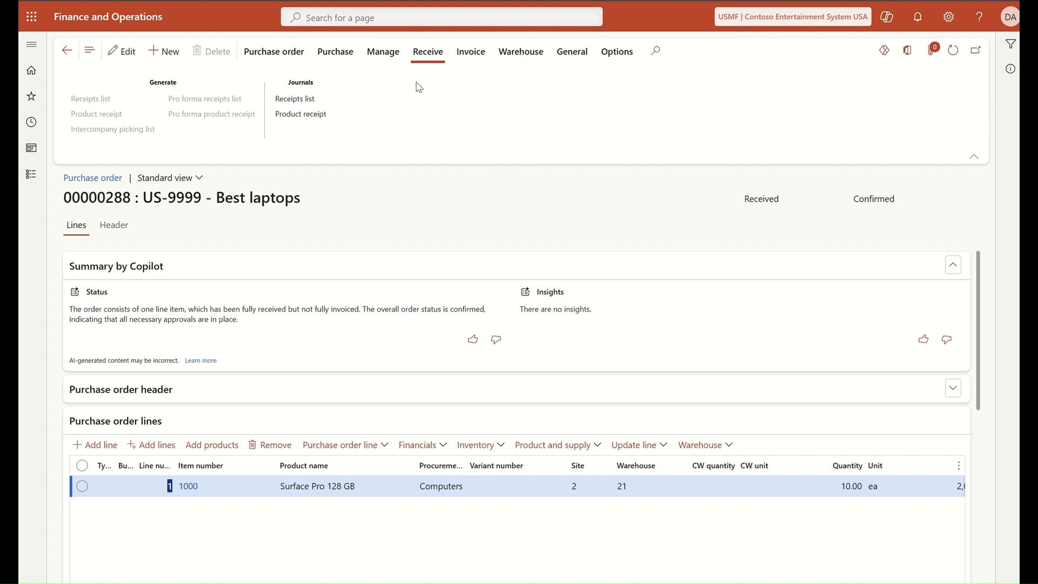
Step: Open the rec86423 product receipt journal, check its lines, and view its accounting entries
{"action": "left_click", "coordinate": [310, 120]}
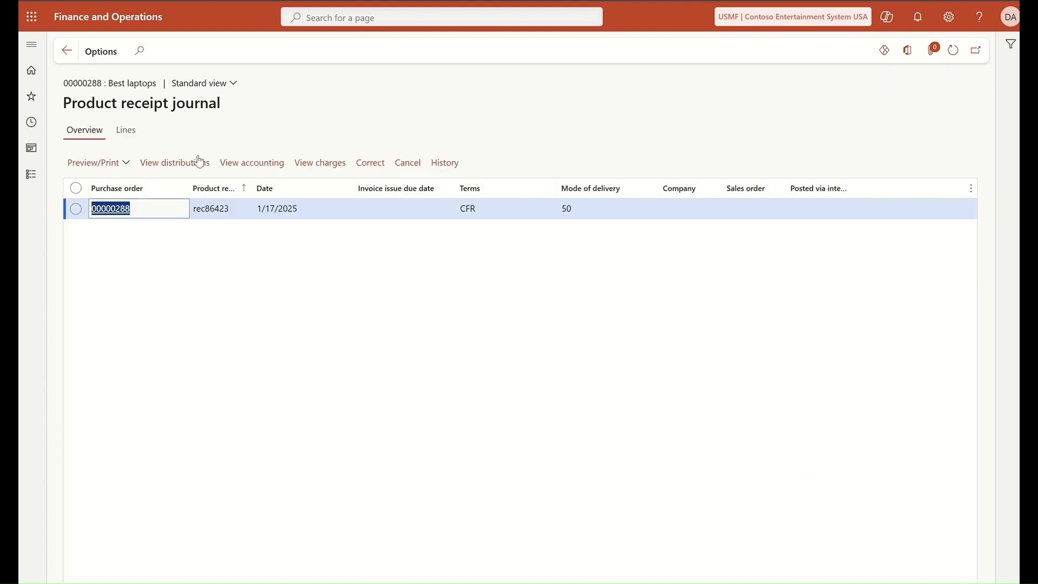
{"action": "left_click", "coordinate": [125, 129]}
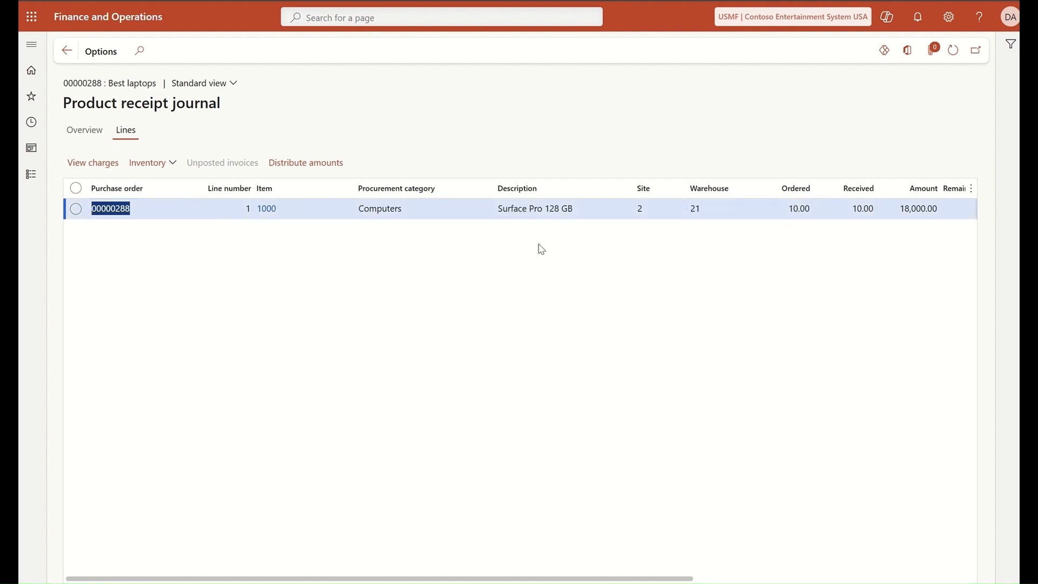
{"action": "left_click", "coordinate": [85, 133]}
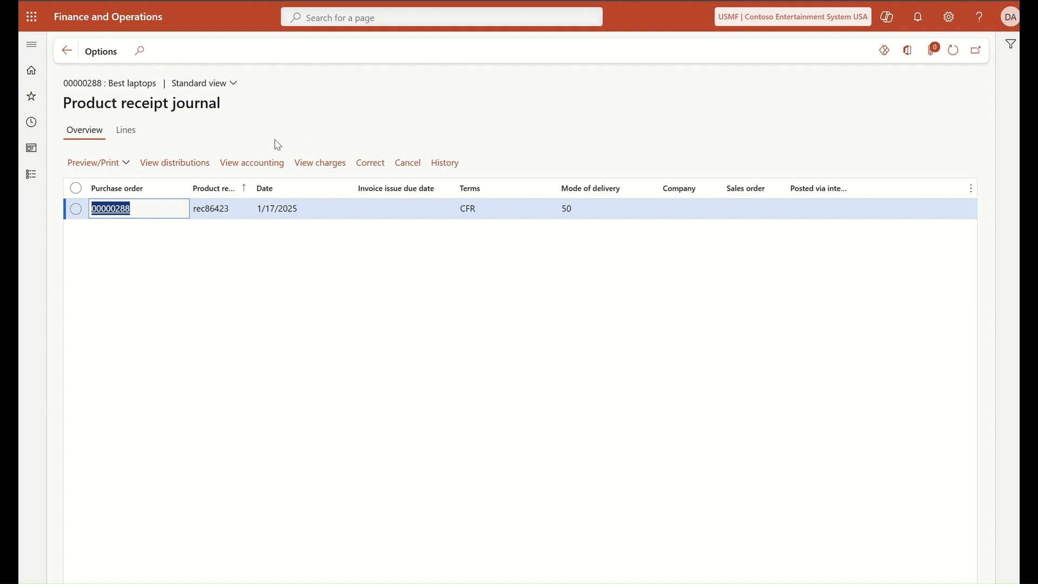
{"action": "left_click", "coordinate": [260, 164]}
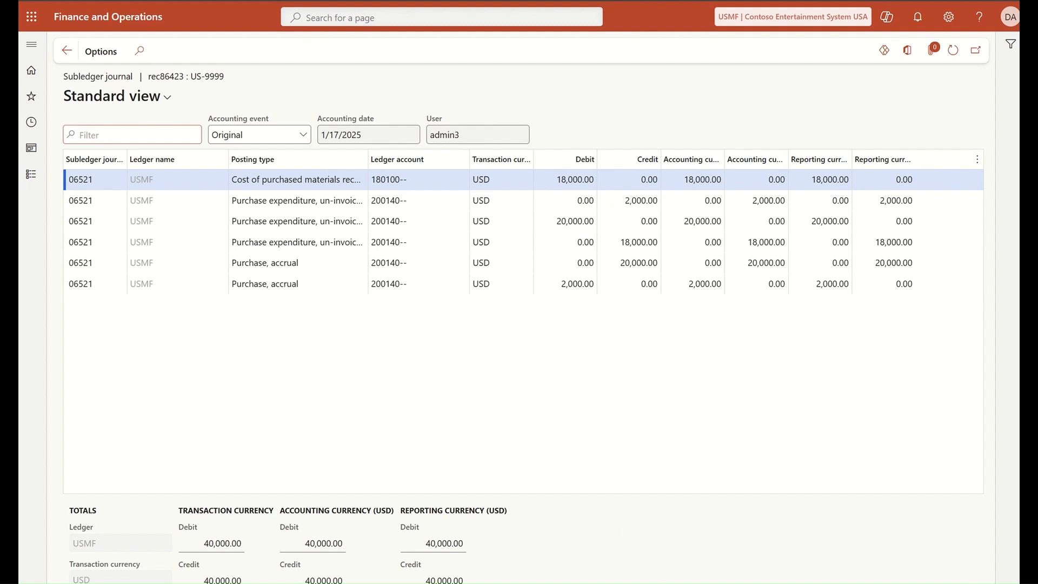
Step: Compare the receipt's ledger accounts against the GLTrans posting reference image in Photos
{"action": "left_click", "coordinate": [747, 582]}
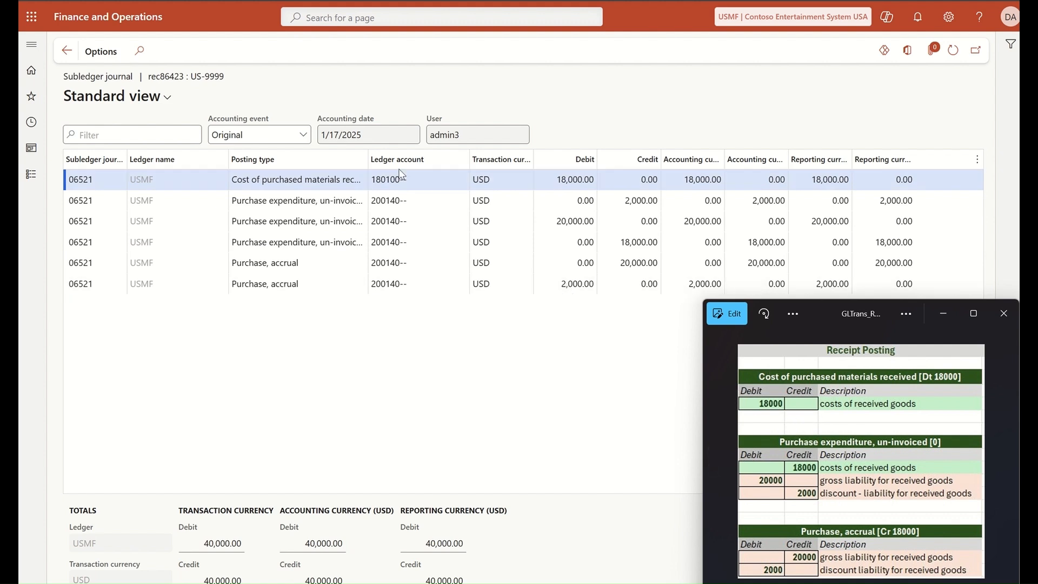
{"action": "mouse_move", "coordinate": [444, 179]}
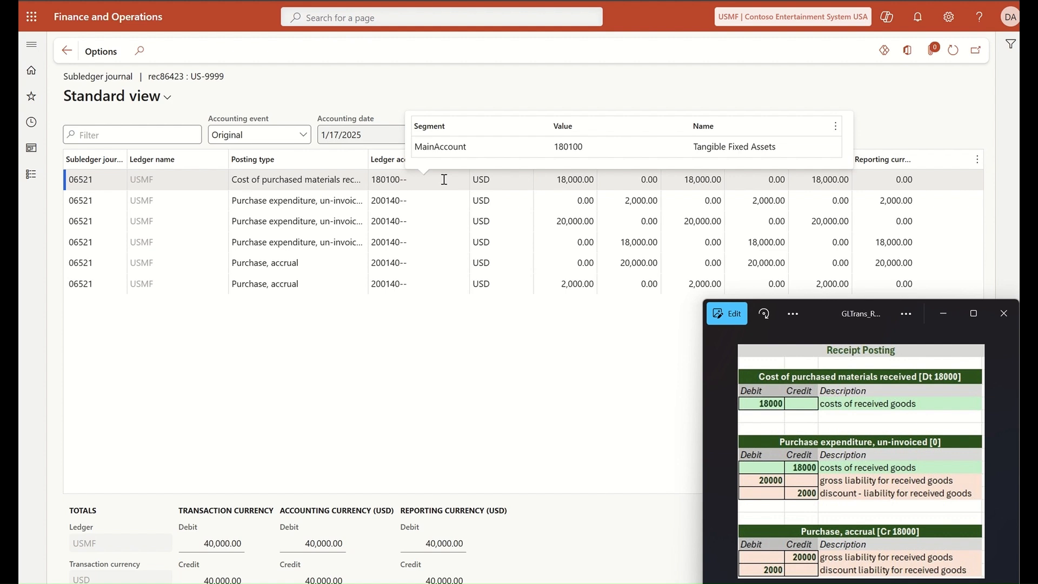
{"action": "mouse_move", "coordinate": [410, 212]}
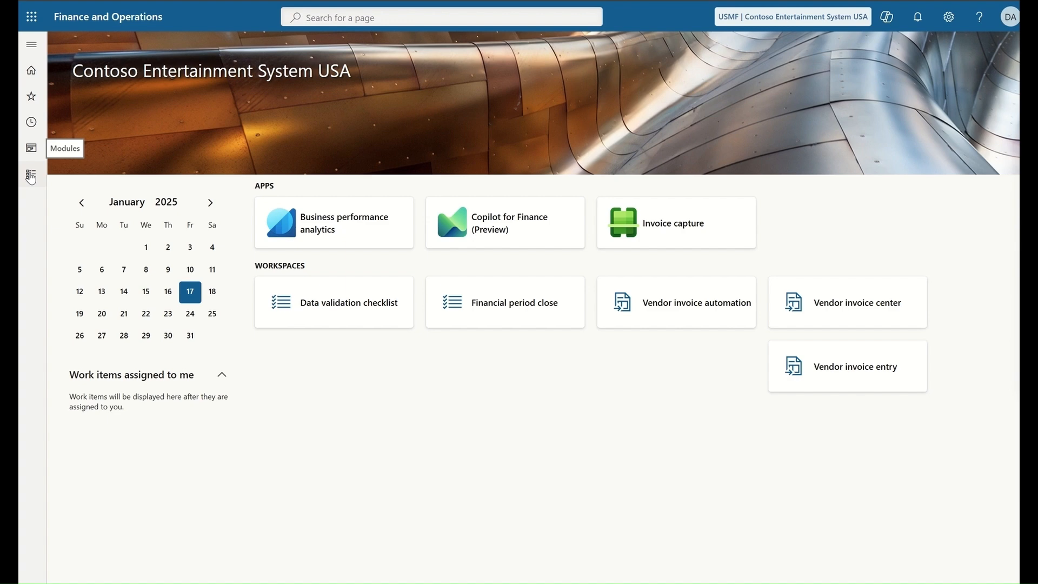
Step: Filter received-but-not-invoiced orders to vendor names beginning 'Best' and open order 00000288
{"action": "left_click", "coordinate": [30, 179]}
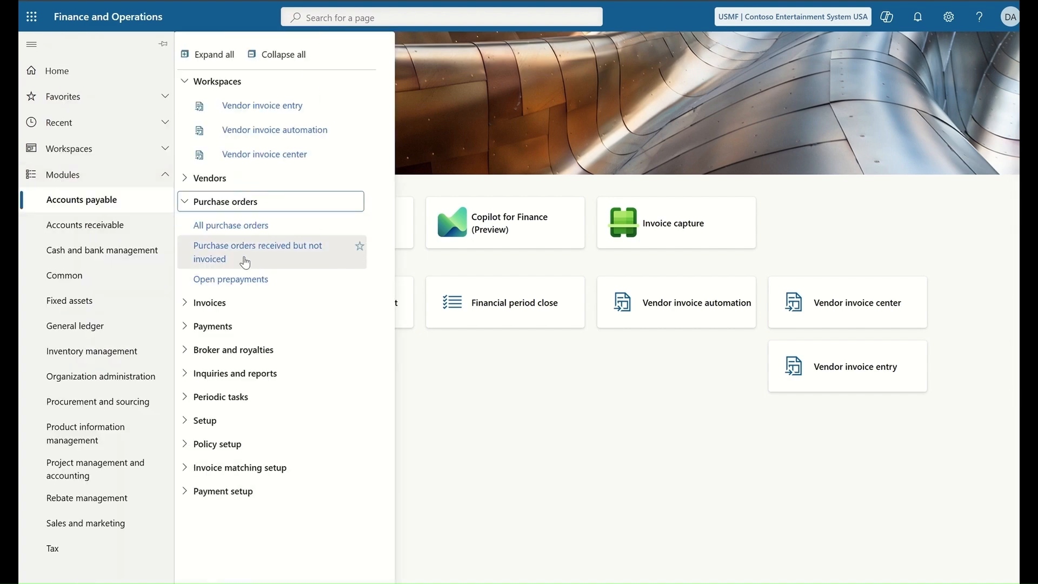
{"action": "left_click", "coordinate": [219, 259]}
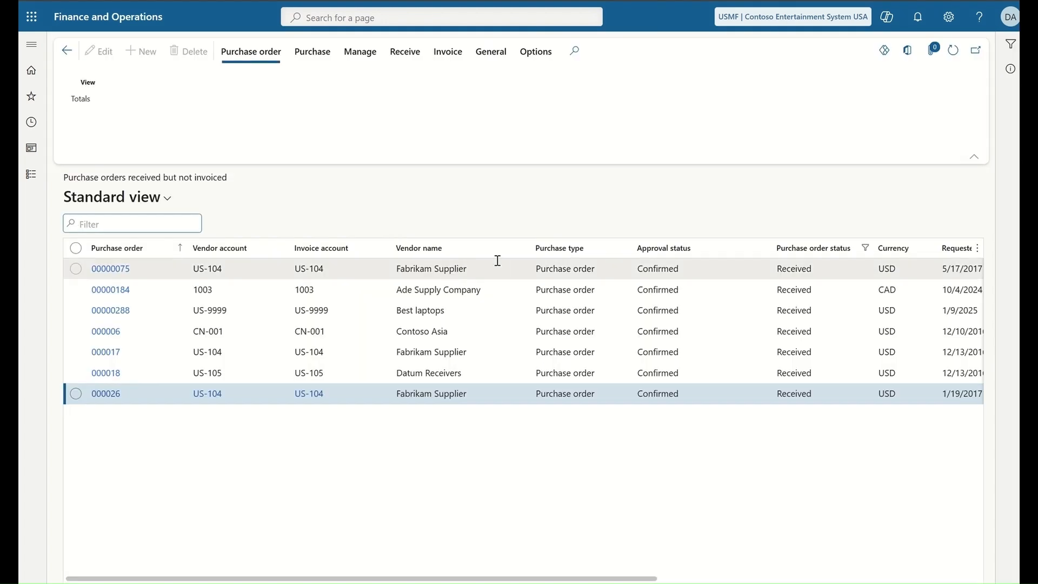
{"action": "left_click", "coordinate": [524, 249]}
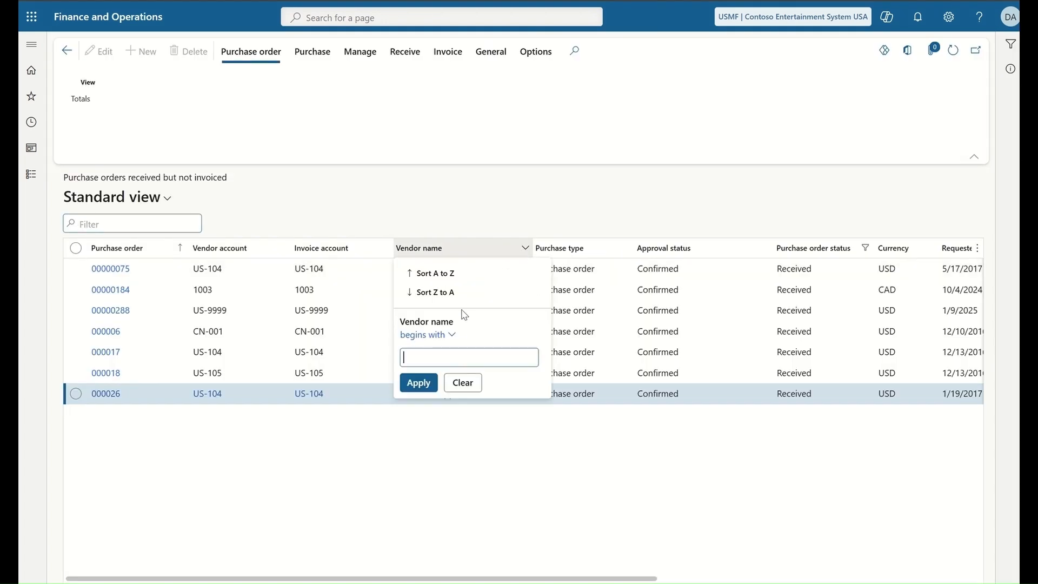
{"action": "type", "text": "Best"}
{"action": "left_click", "coordinate": [418, 382]}
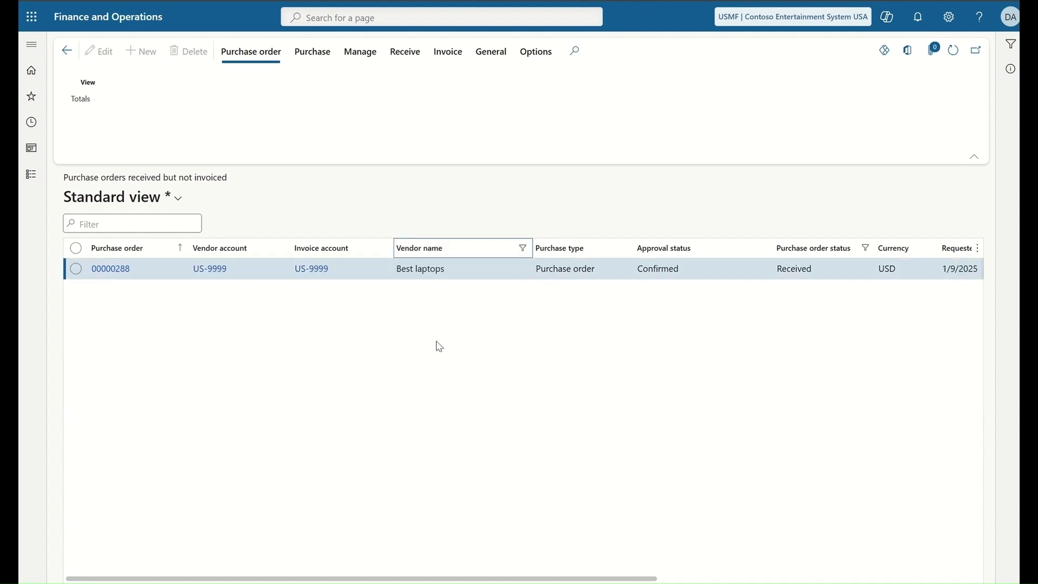
{"action": "left_click", "coordinate": [107, 270]}
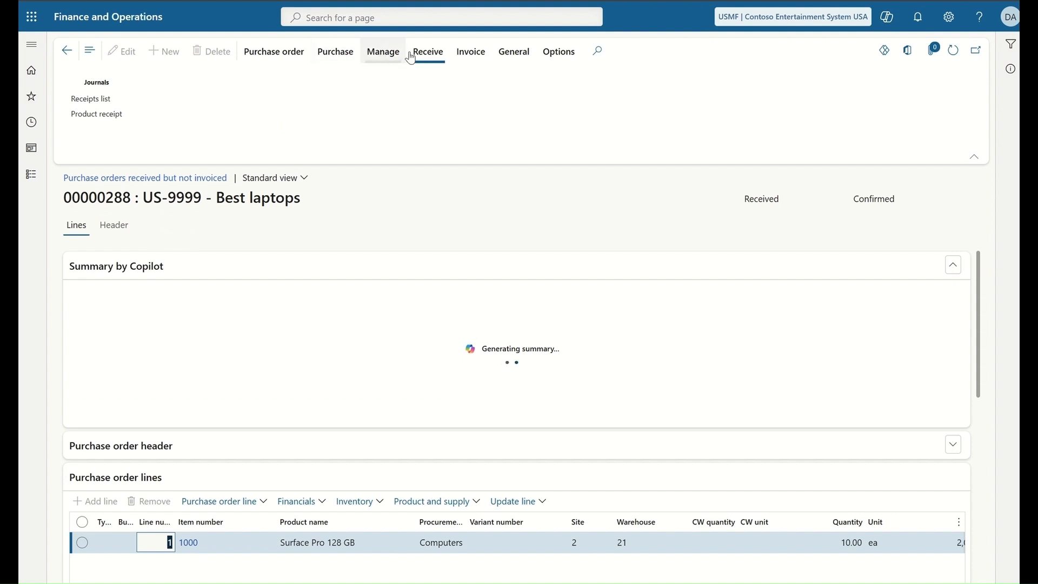
{"action": "left_click", "coordinate": [464, 54]}
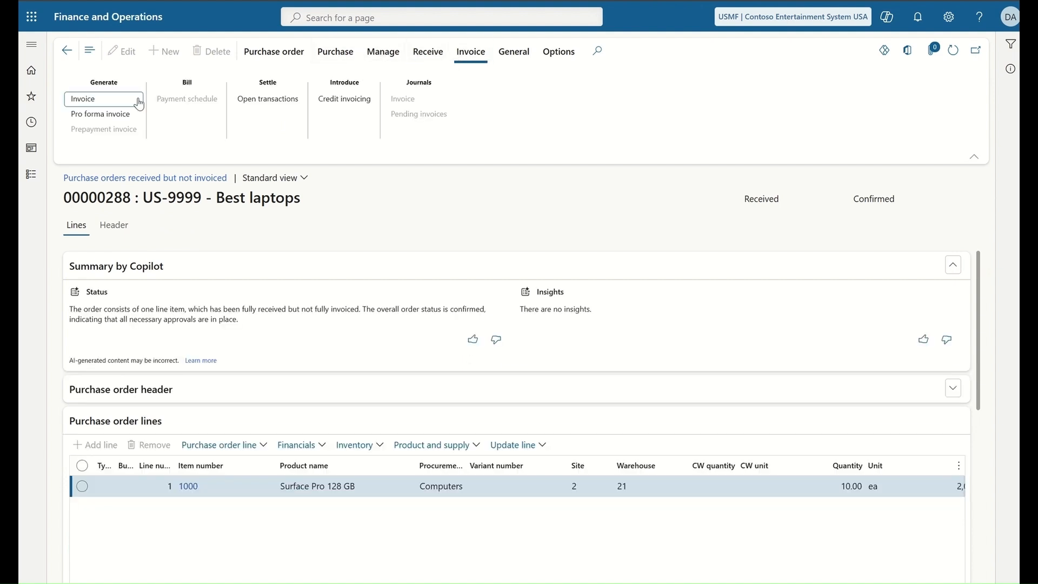
Step: Create vendor invoice inv865355_0 dated January 17, 2025 for order 00000288 and view its attachments
{"action": "left_click", "coordinate": [91, 100]}
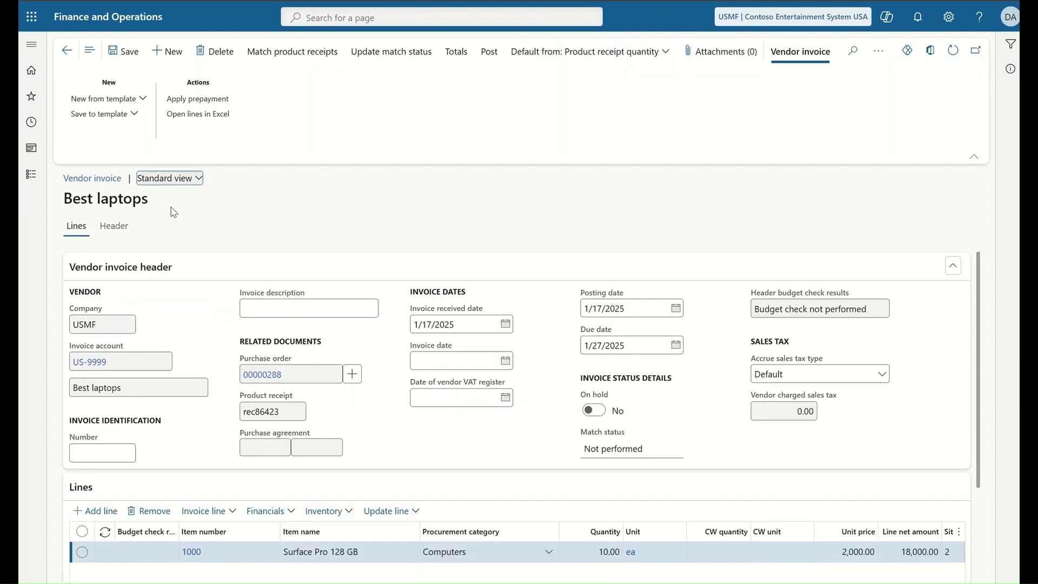
{"action": "left_click", "coordinate": [109, 451]}
{"action": "type", "text": "inv865352"}
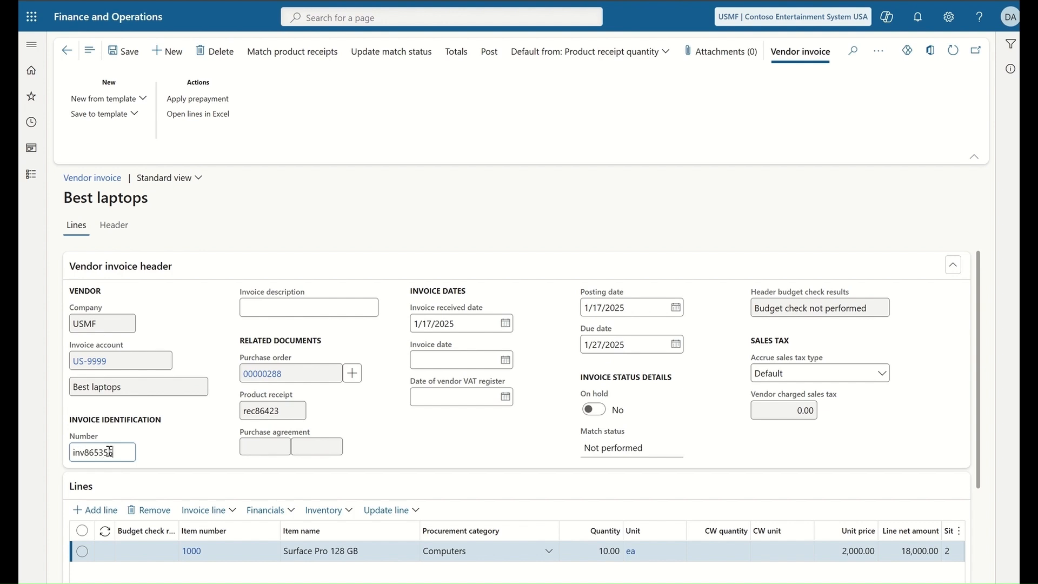
{"action": "type", "text": "_0"}
{"action": "left_click", "coordinate": [505, 359]}
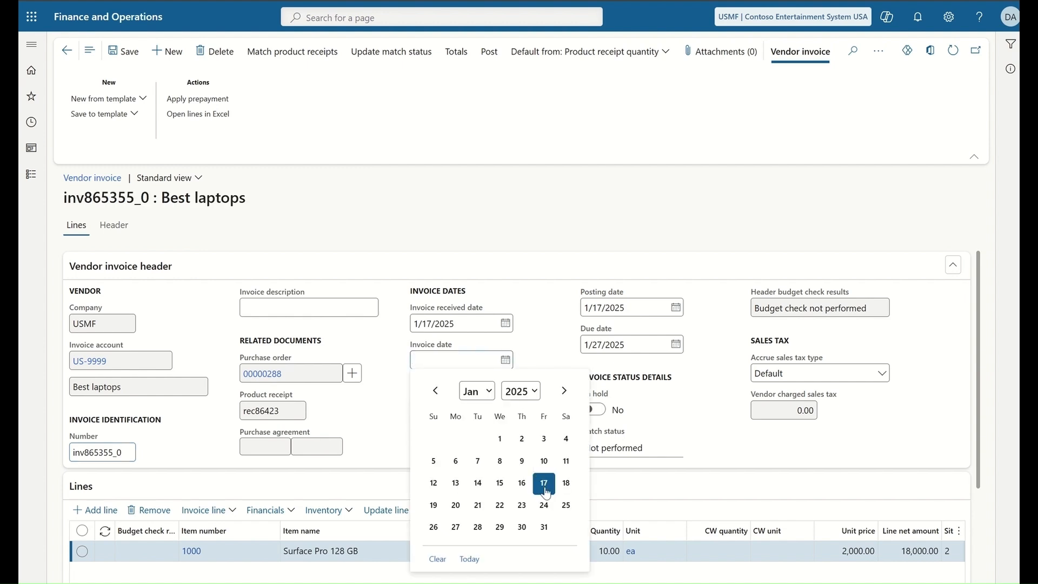
{"action": "left_click", "coordinate": [544, 483]}
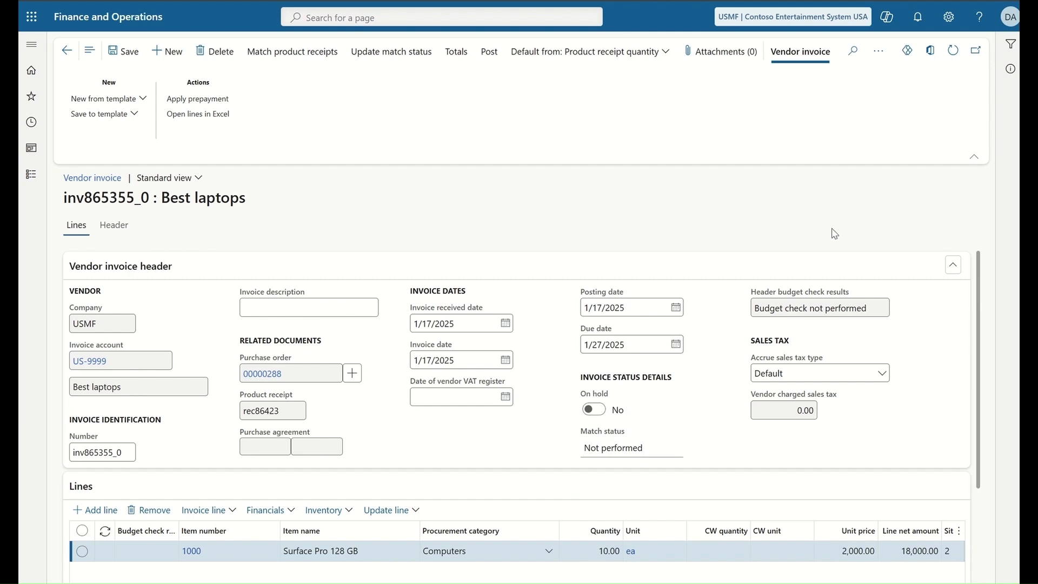
{"action": "left_click", "coordinate": [720, 57]}
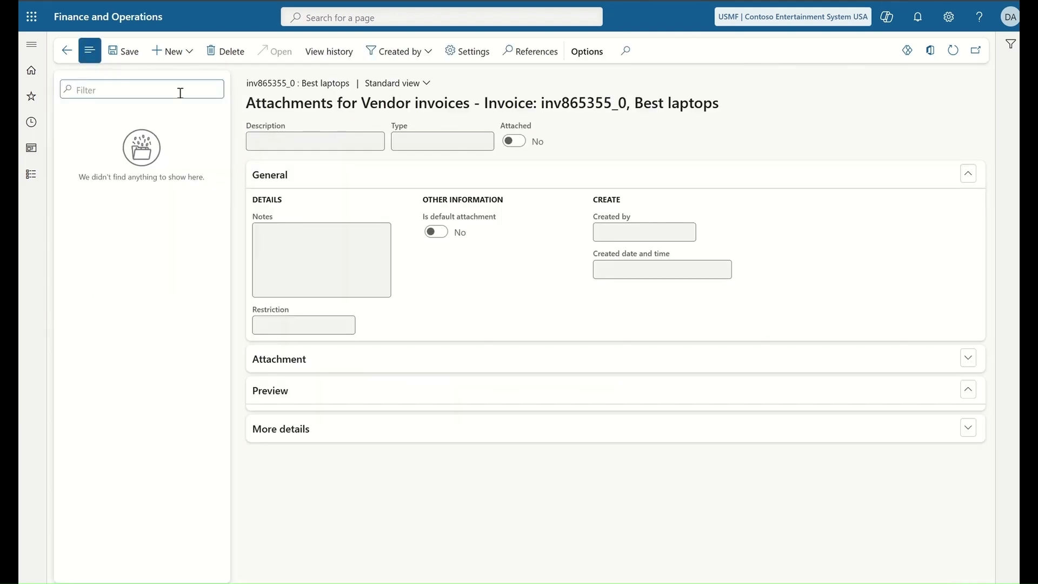
Step: Upload the 'Invoice - Best Laptops' PDF as an image attachment on the vendor invoice
{"action": "left_click", "coordinate": [173, 52]}
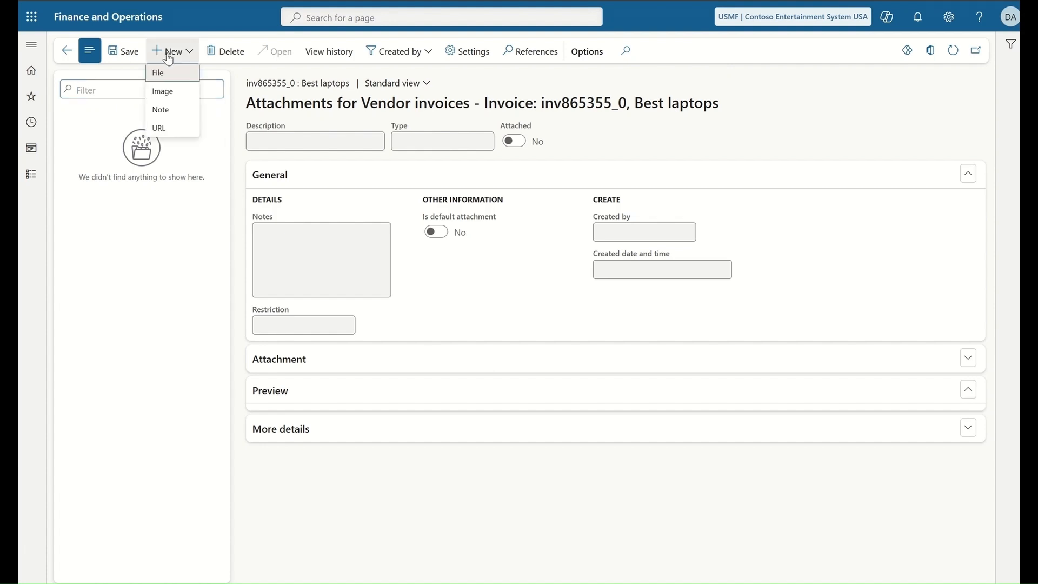
{"action": "left_click", "coordinate": [174, 95]}
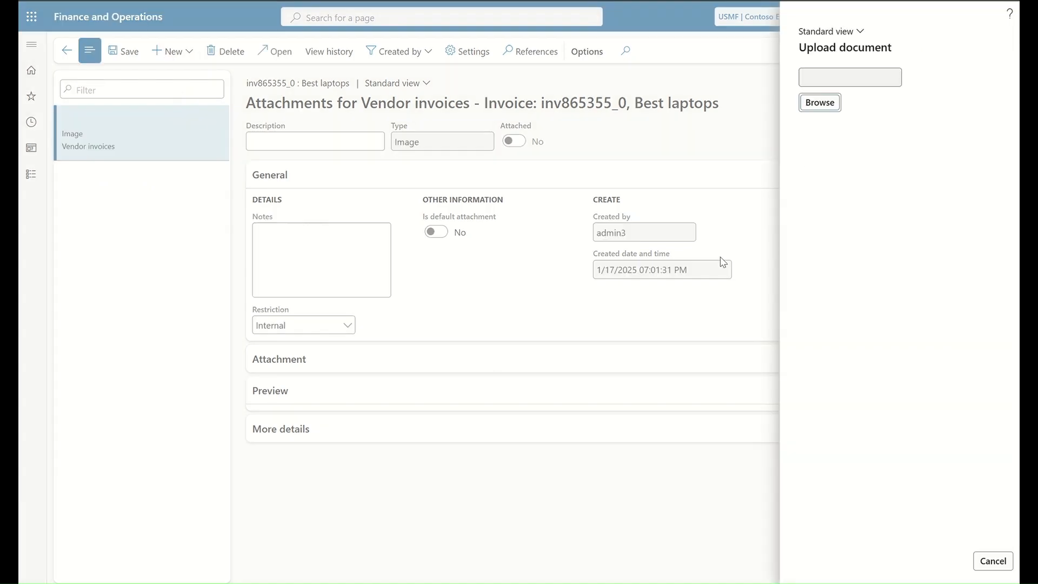
{"action": "left_click", "coordinate": [821, 107]}
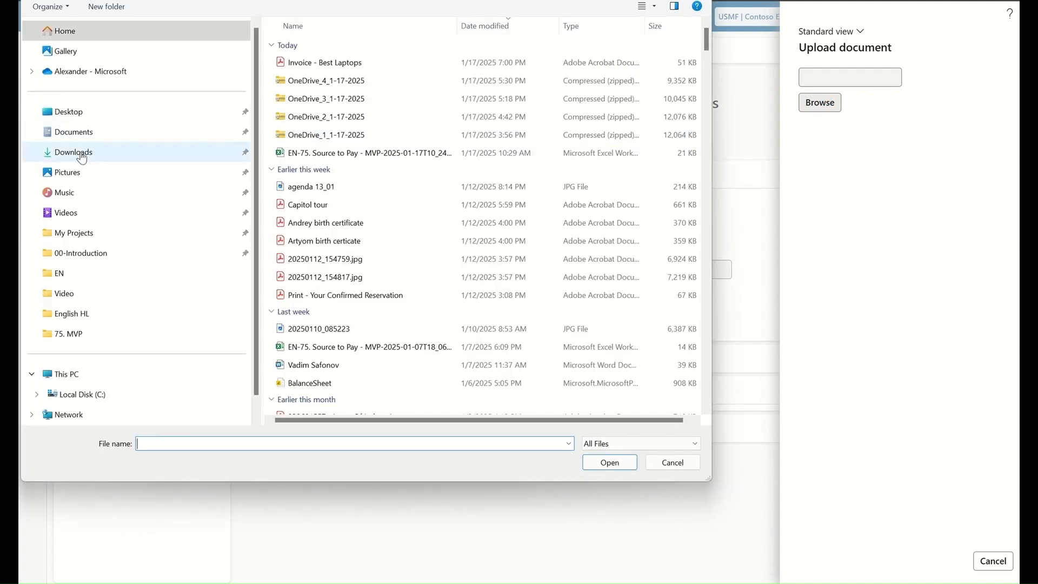
{"action": "left_click", "coordinate": [317, 64]}
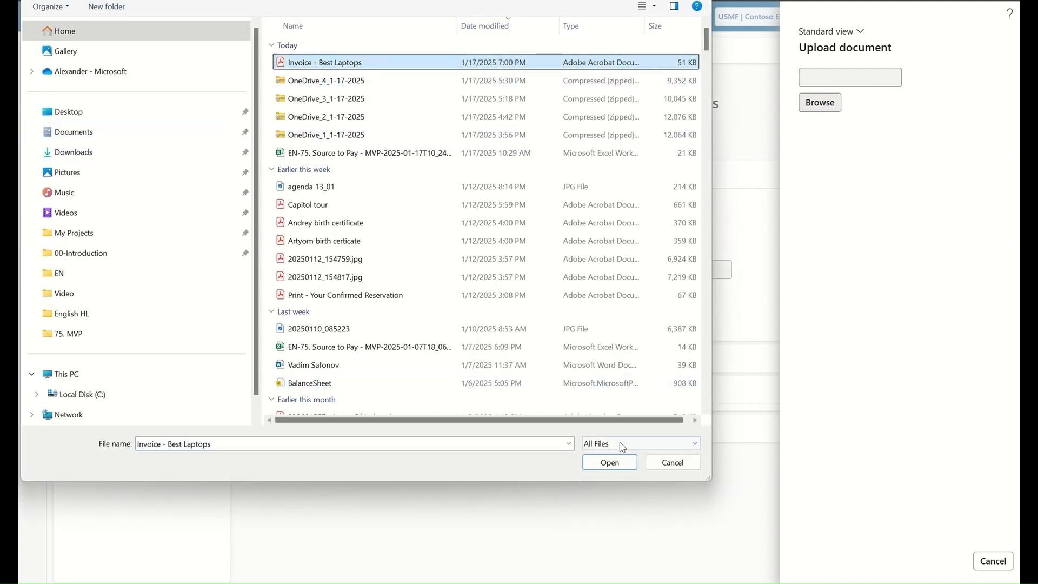
{"action": "left_click", "coordinate": [609, 462]}
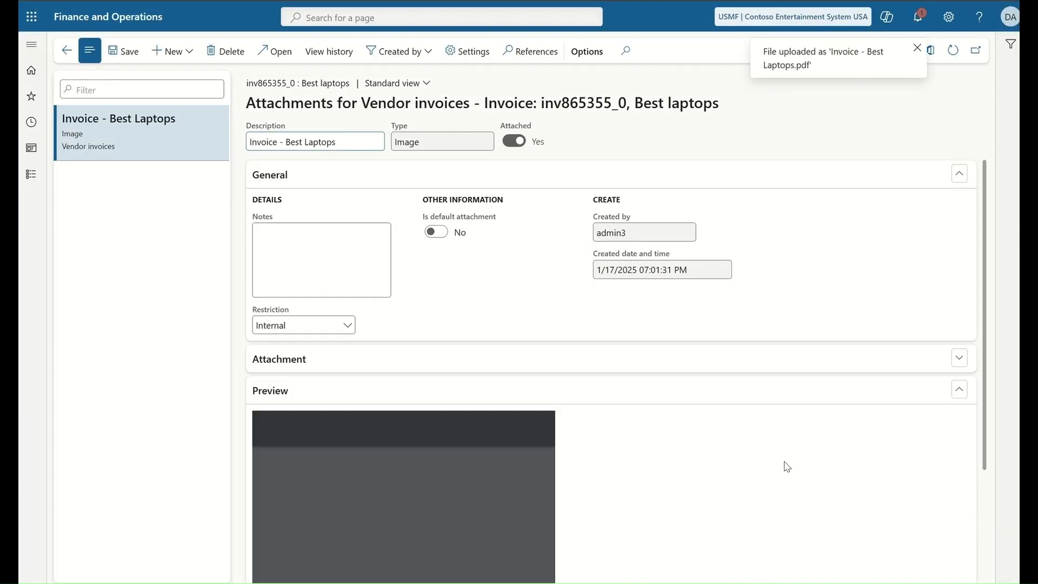
{"action": "scroll", "coordinate": [819, 327], "scroll_direction": "down", "scroll_amount": 3}
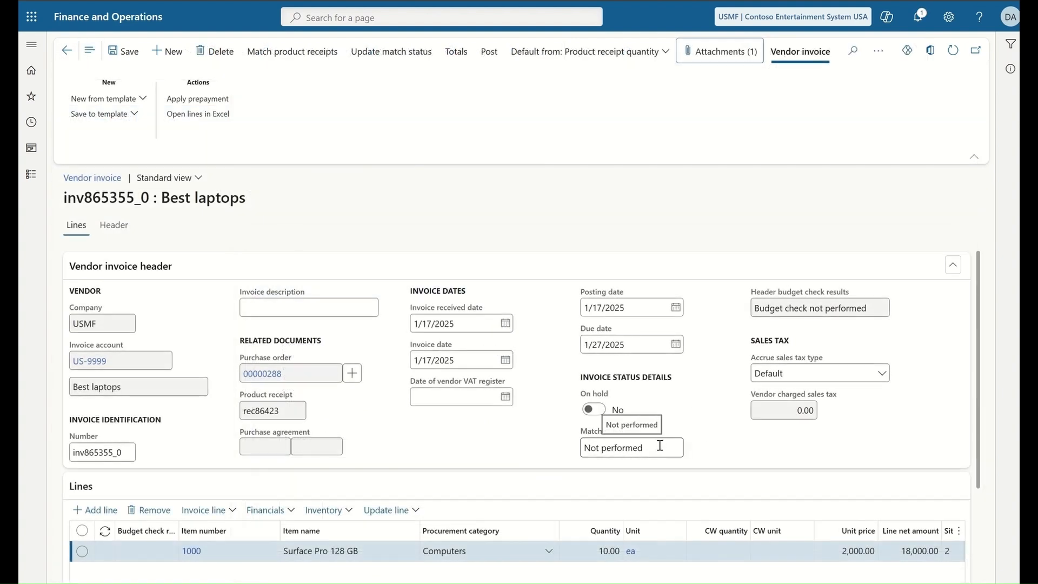
Step: Match the product receipt, update the match status to Passed, and review the 18,200.00 invoice totals
{"action": "left_click", "coordinate": [307, 61]}
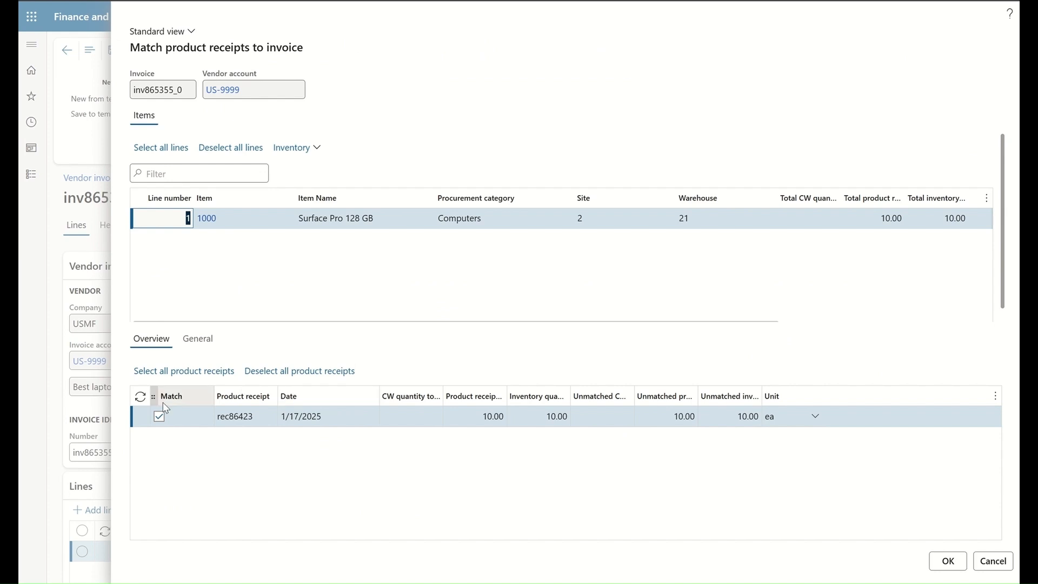
{"action": "left_click", "coordinate": [948, 562]}
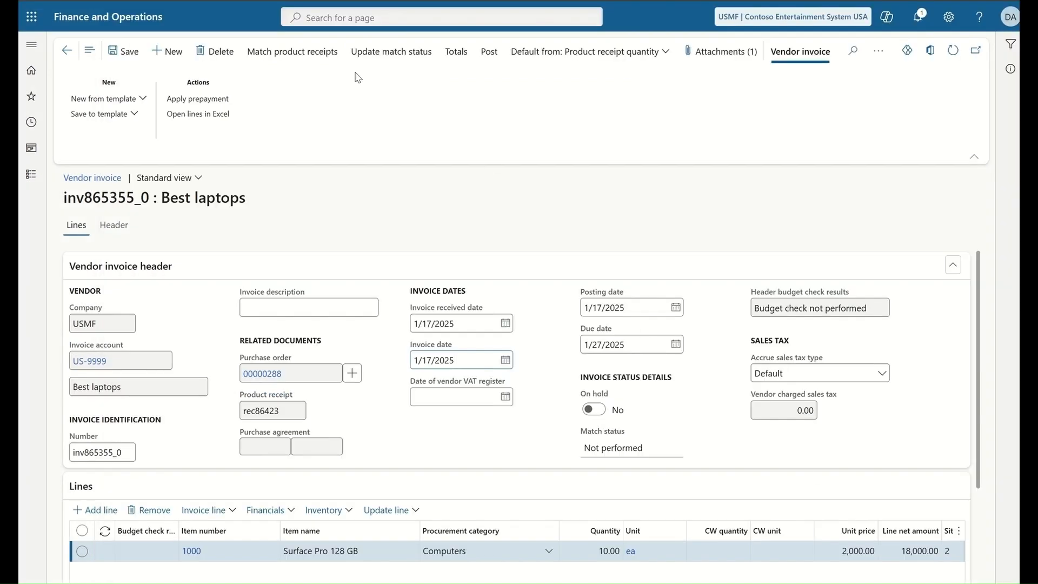
{"action": "left_click", "coordinate": [388, 55]}
{"action": "left_click", "coordinate": [456, 56]}
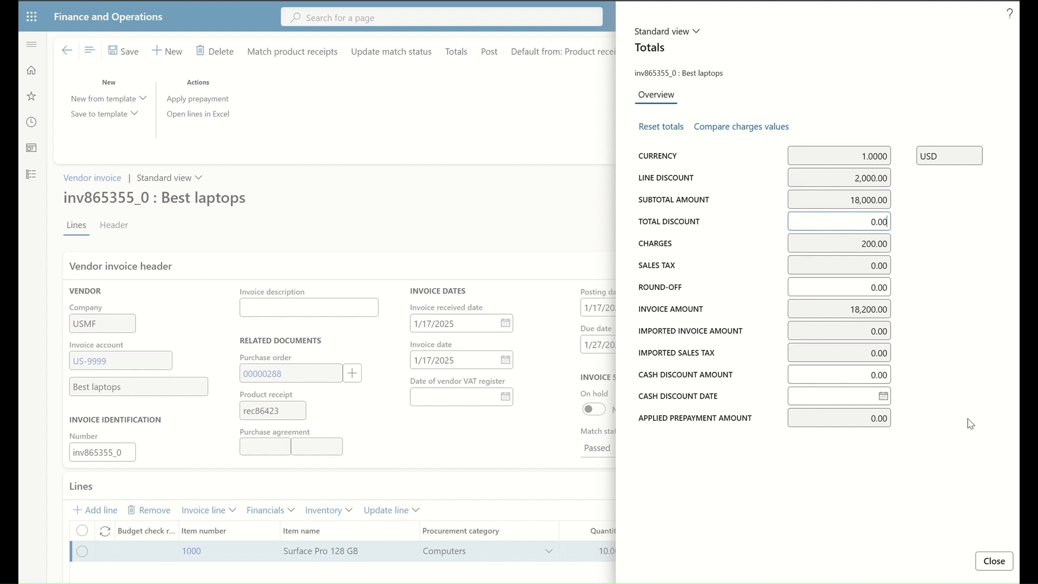
Step: Post invoice inv865355_0 and compare its 80,200.00 subledger entries with the GLTrans_Invoice image
{"action": "left_click", "coordinate": [989, 561]}
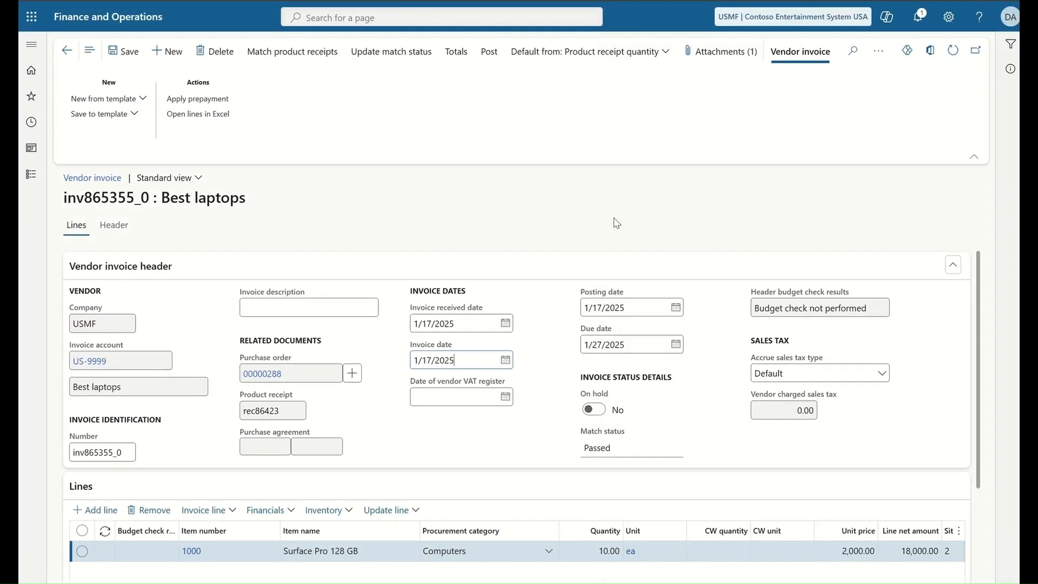
{"action": "left_click", "coordinate": [490, 56]}
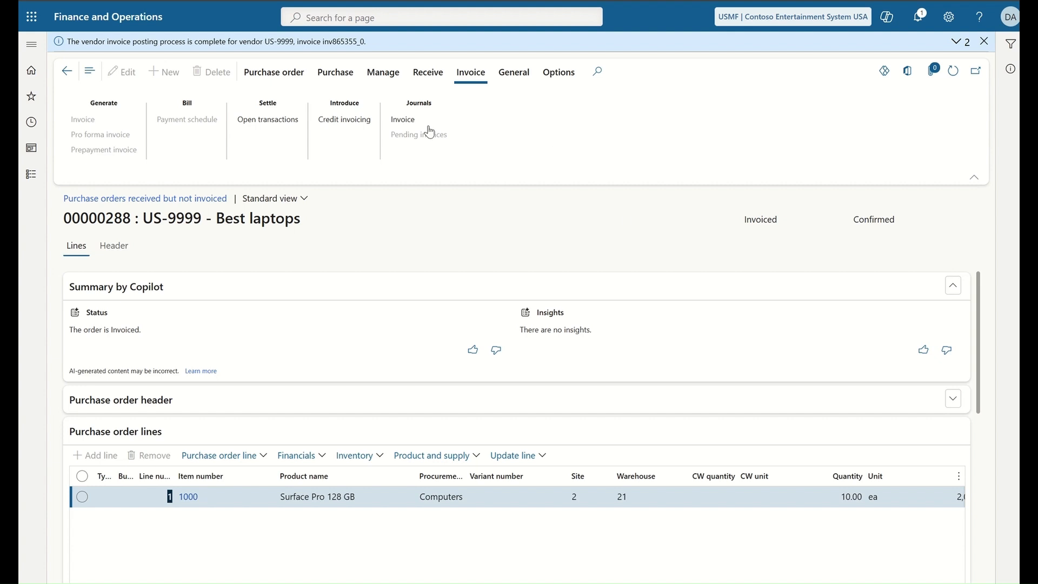
{"action": "left_click", "coordinate": [405, 119]}
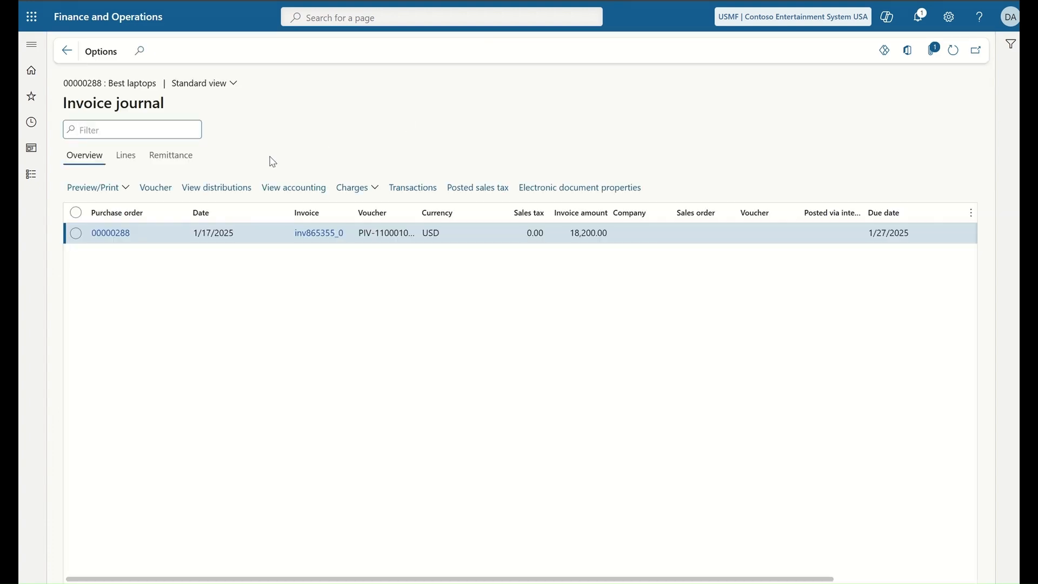
{"action": "left_click", "coordinate": [303, 189]}
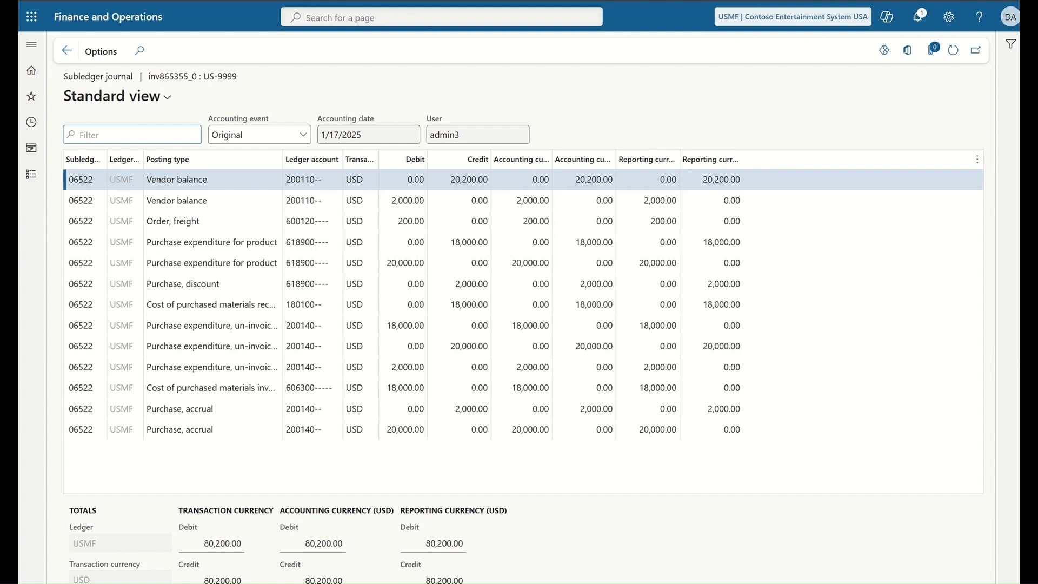
{"action": "mouse_move", "coordinate": [665, 583]}
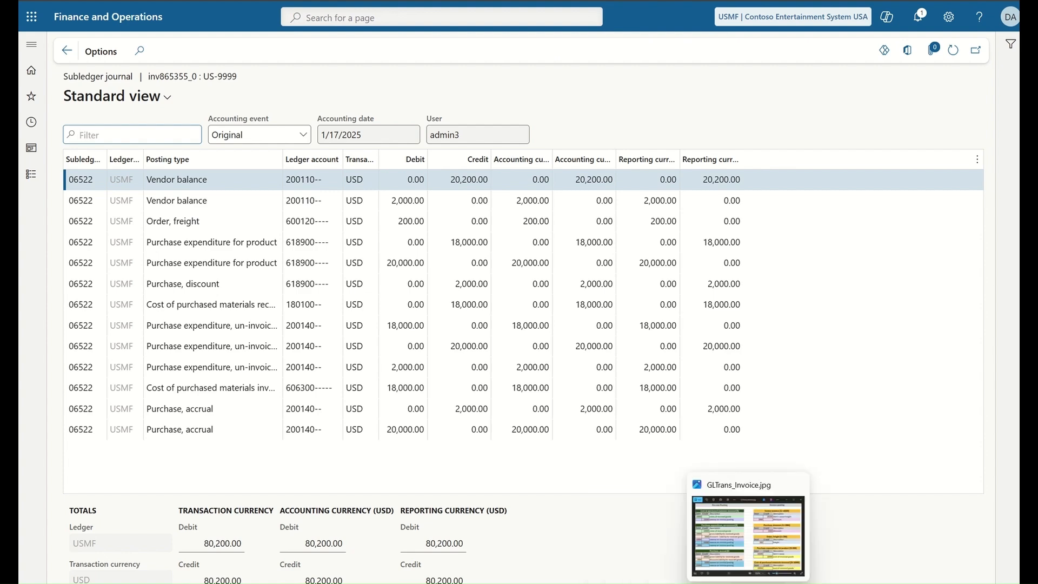
{"action": "left_click", "coordinate": [765, 489]}
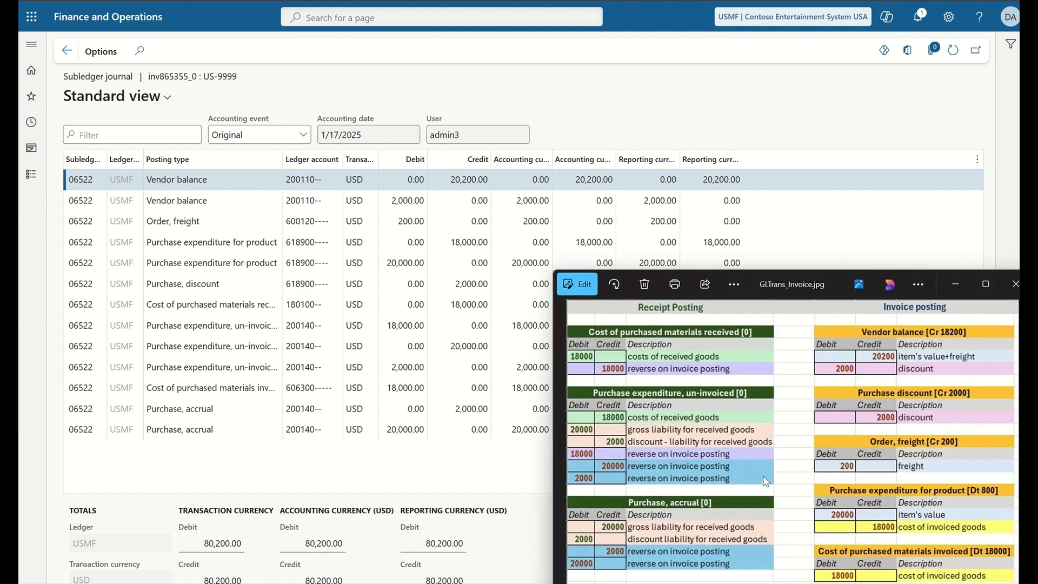
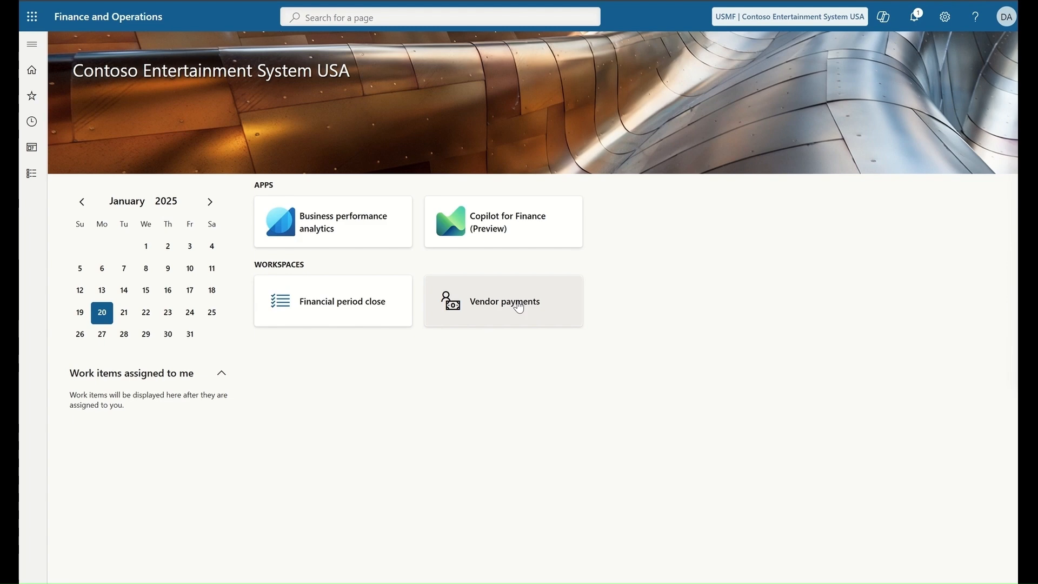
Step: Open the Vendor payments workspace's invoices due in future analytics report
{"action": "left_click", "coordinate": [519, 307]}
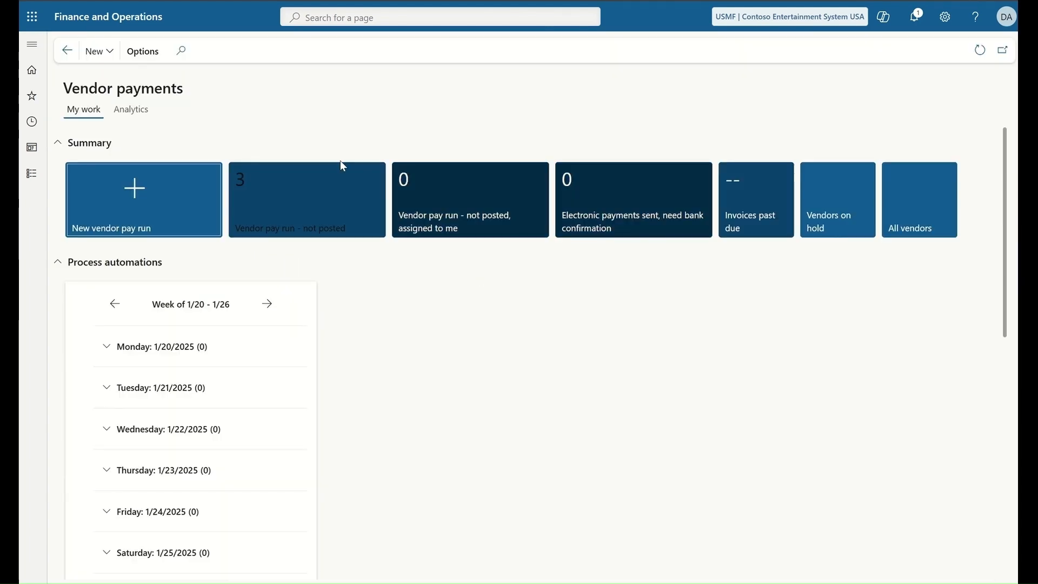
{"action": "left_click", "coordinate": [131, 113]}
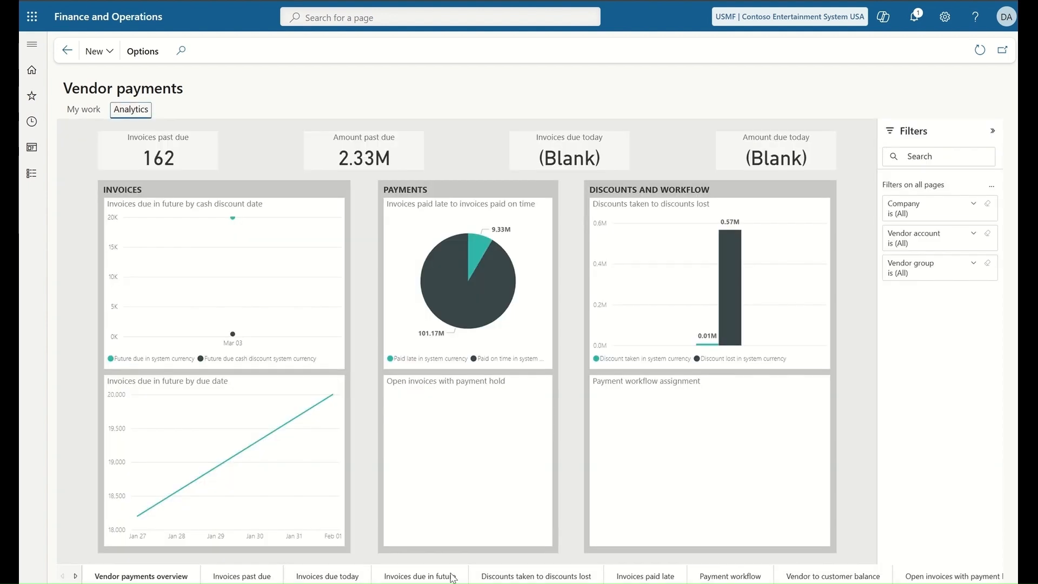
{"action": "left_click", "coordinate": [432, 577]}
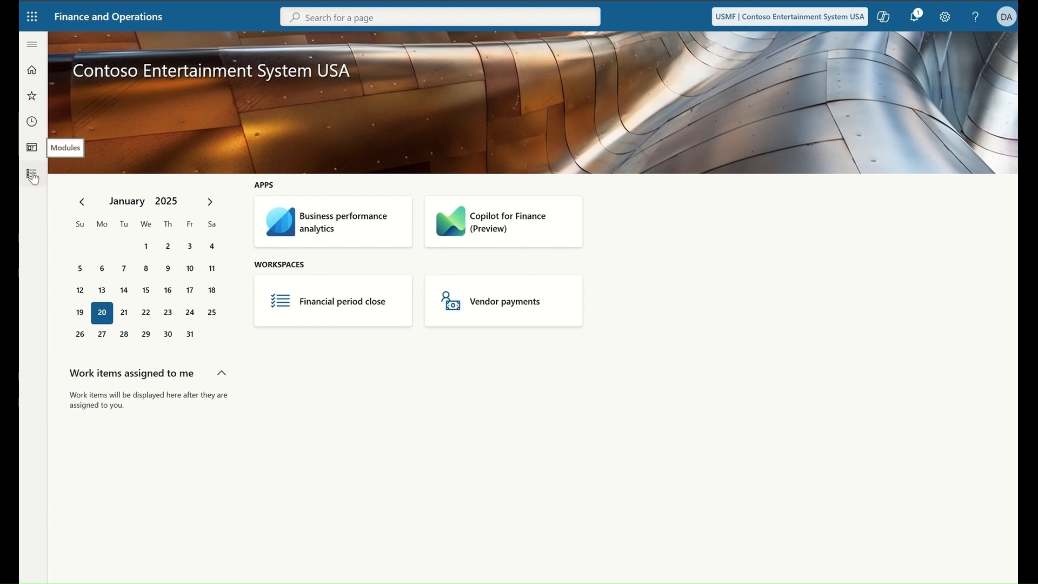
Step: Create a new vendor payment journal named VendPay and open its lines
{"action": "left_click", "coordinate": [33, 177]}
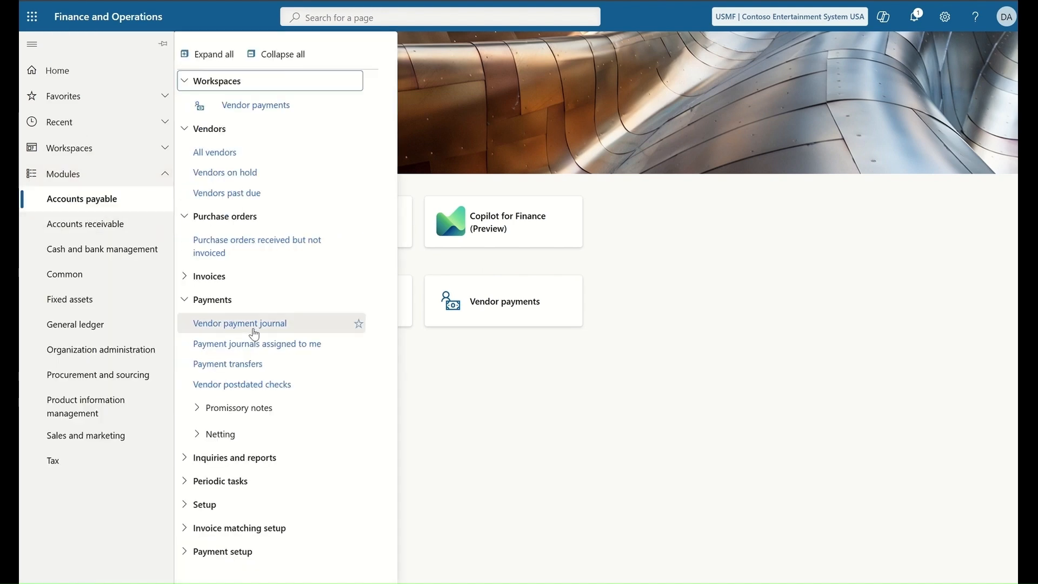
{"action": "left_click", "coordinate": [254, 330]}
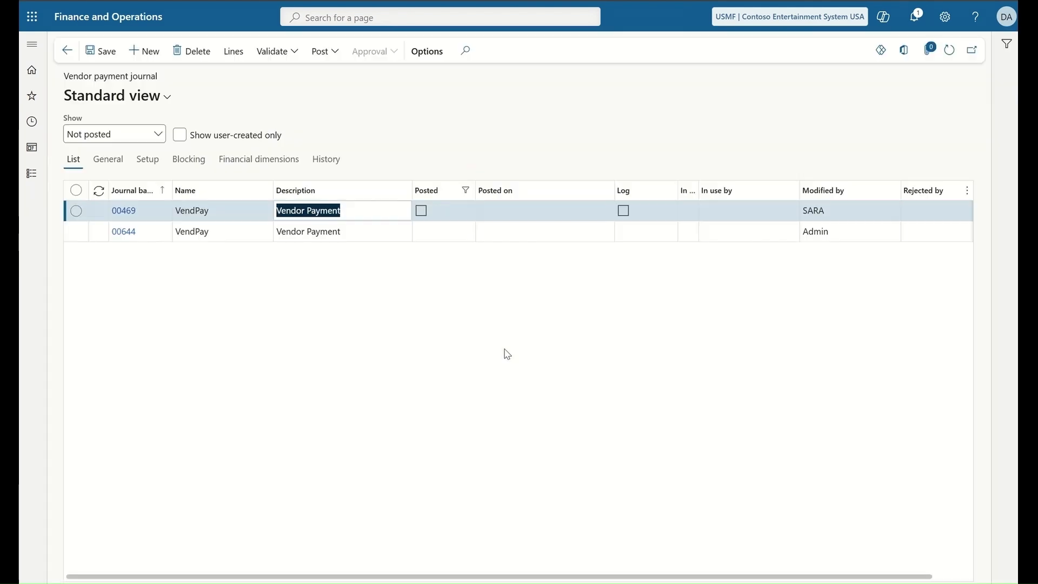
{"action": "left_click", "coordinate": [146, 51]}
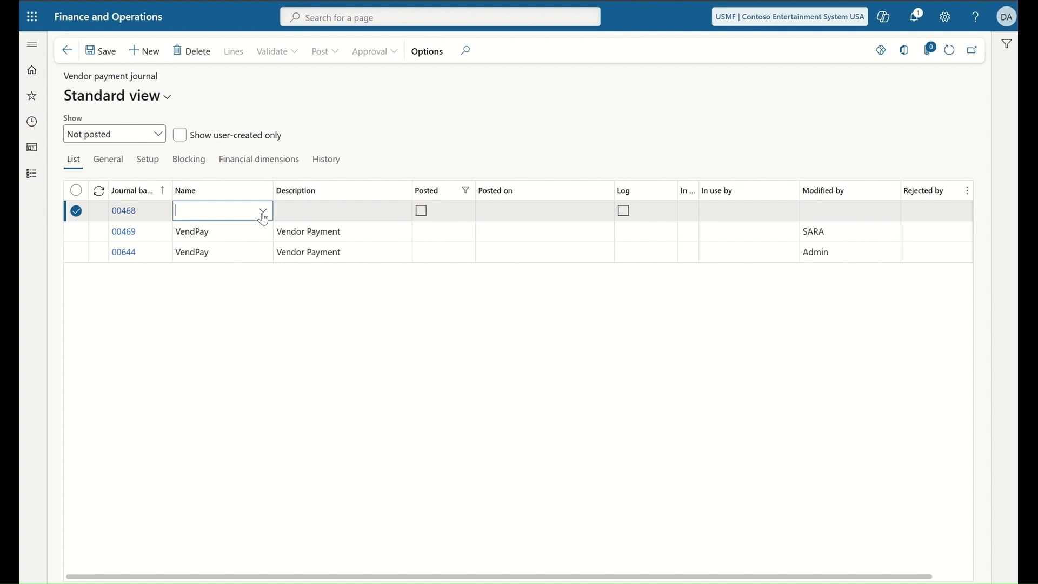
{"action": "left_click", "coordinate": [262, 210]}
{"action": "left_click", "coordinate": [213, 251]}
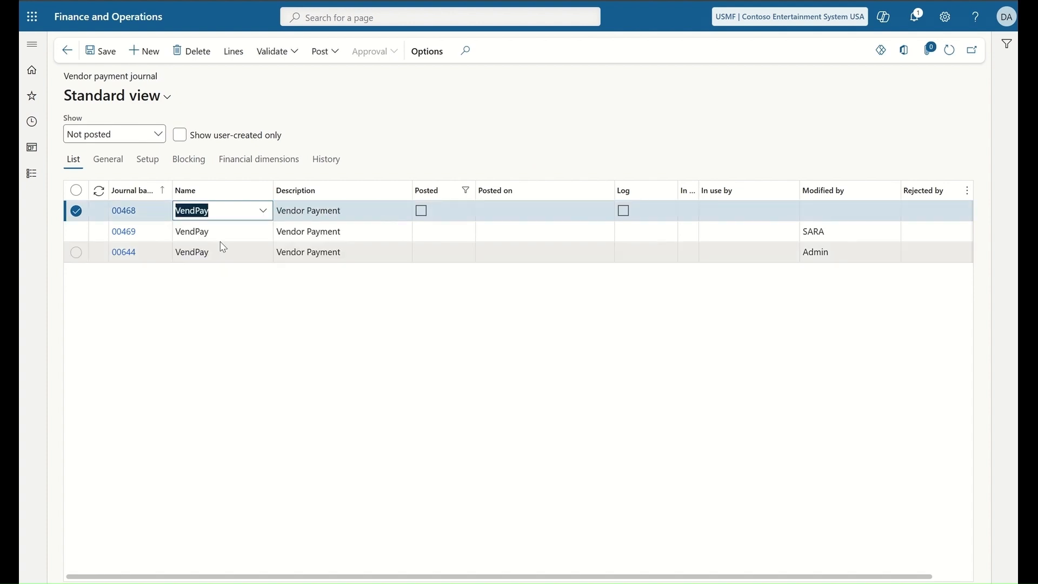
{"action": "left_click", "coordinate": [234, 53]}
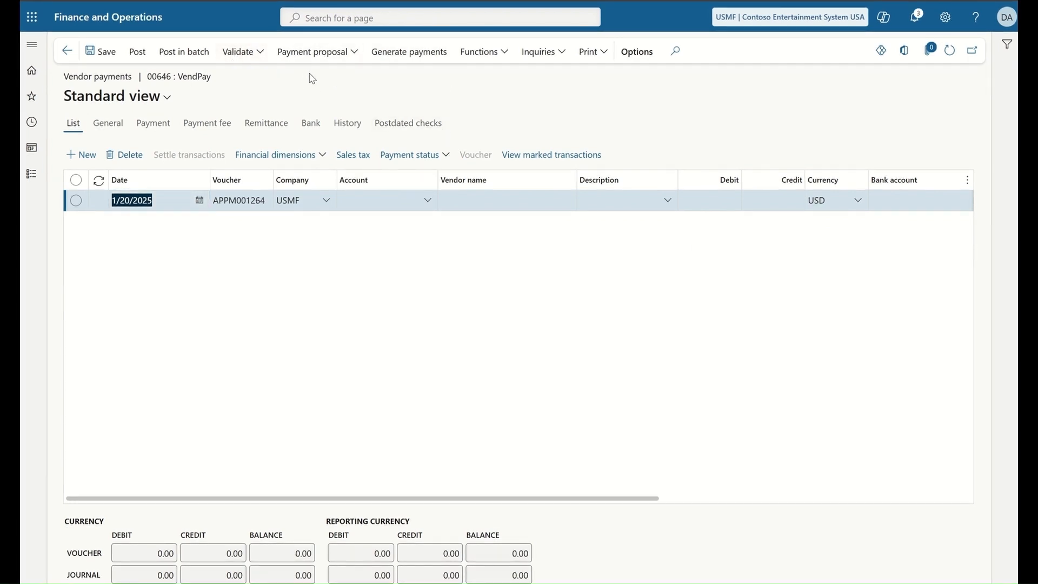
Step: Start a payment proposal that selects invoices by Due date
{"action": "left_click", "coordinate": [355, 60]}
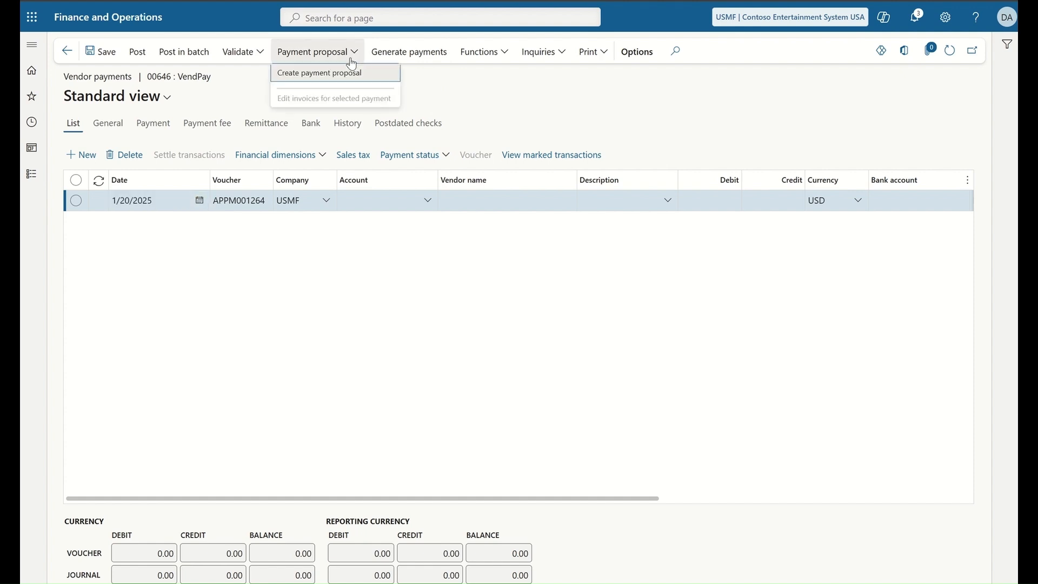
{"action": "left_click", "coordinate": [306, 78]}
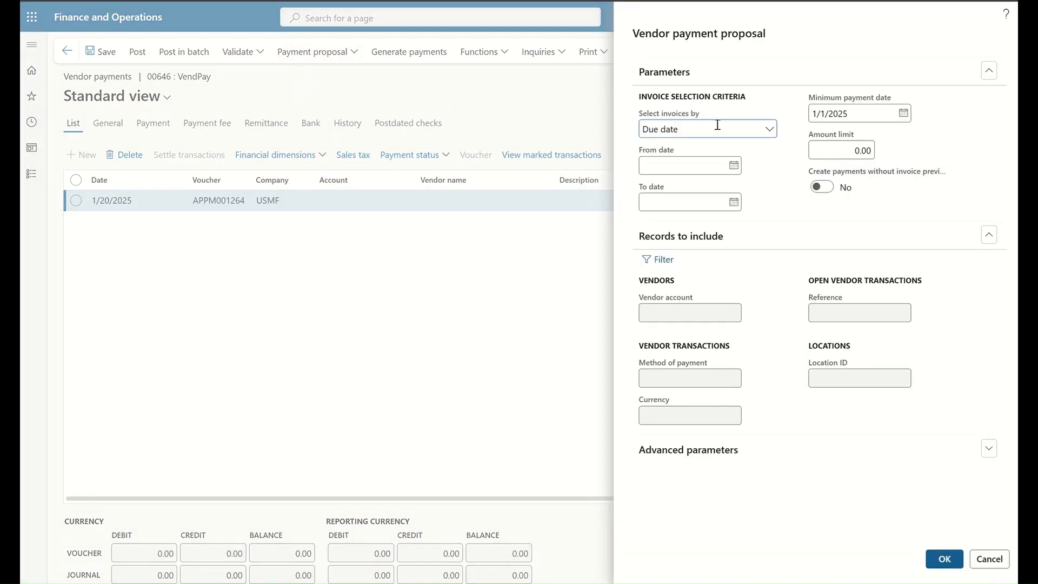
{"action": "left_click", "coordinate": [770, 130]}
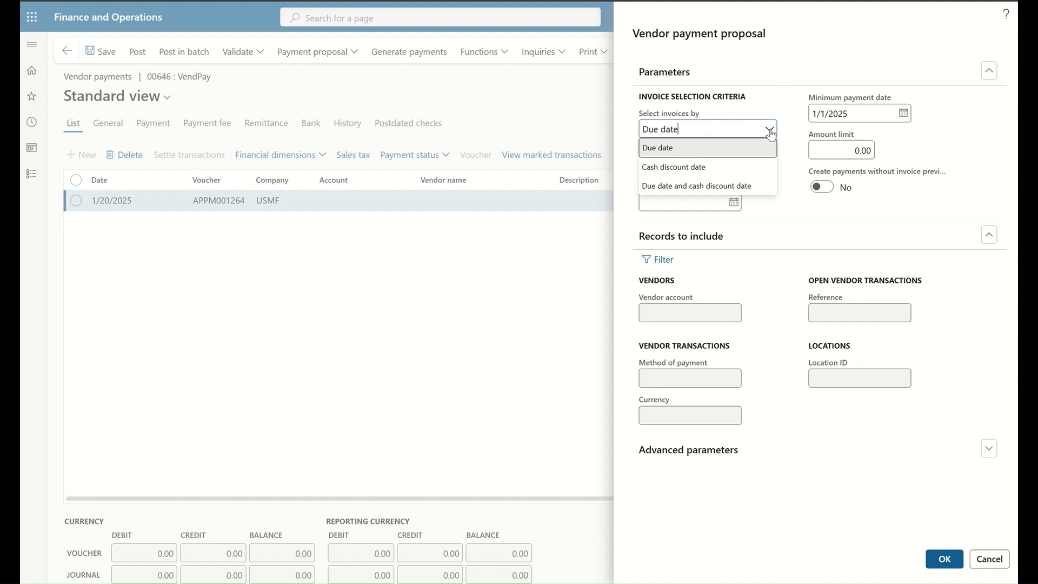
{"action": "left_click", "coordinate": [770, 131]}
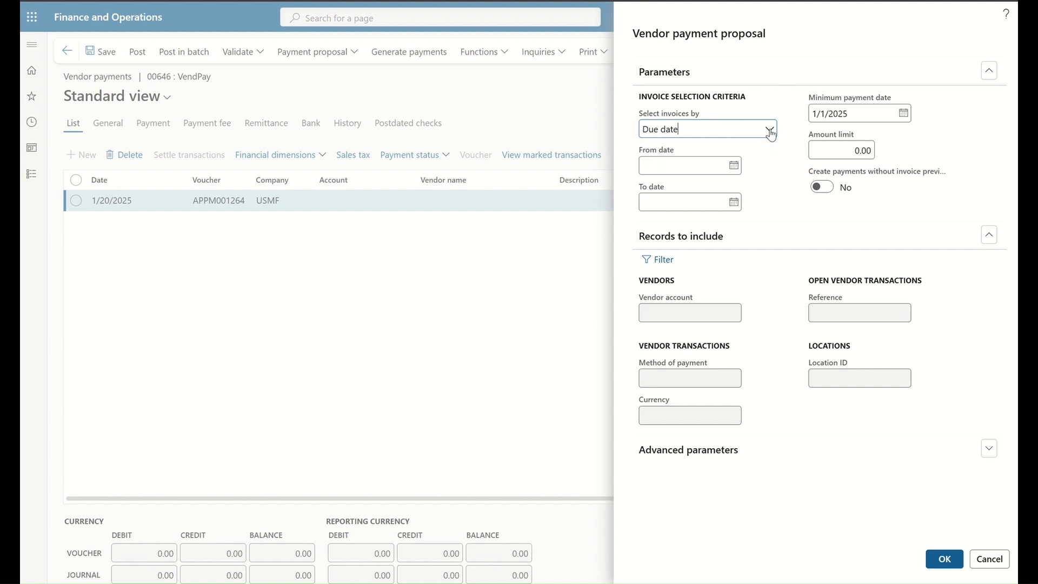
Step: Limit the proposal to vendor account US-9999, found by filtering vendor names for 'Best laptop'
{"action": "left_click", "coordinate": [670, 260]}
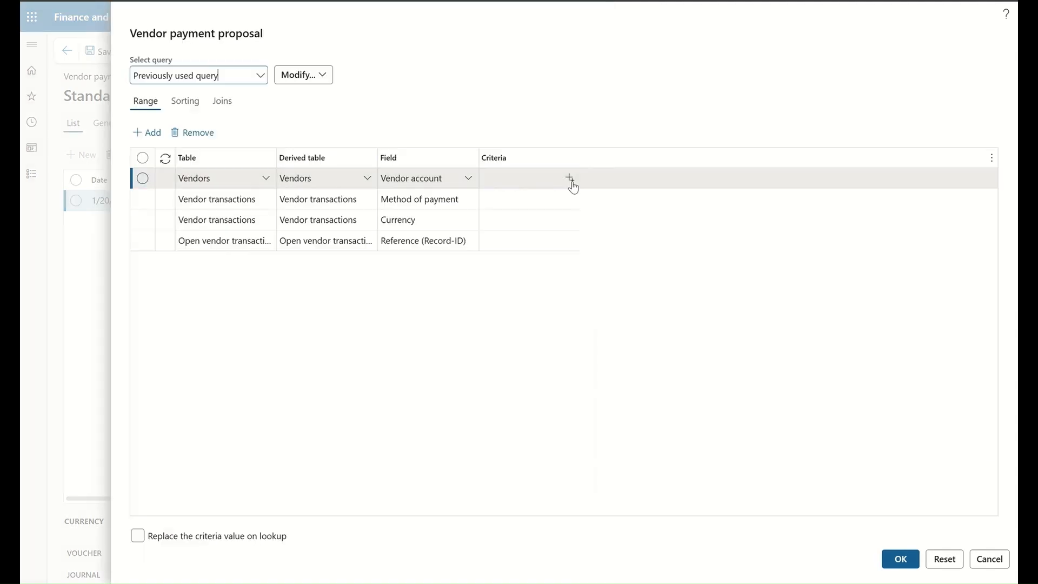
{"action": "left_click", "coordinate": [571, 179]}
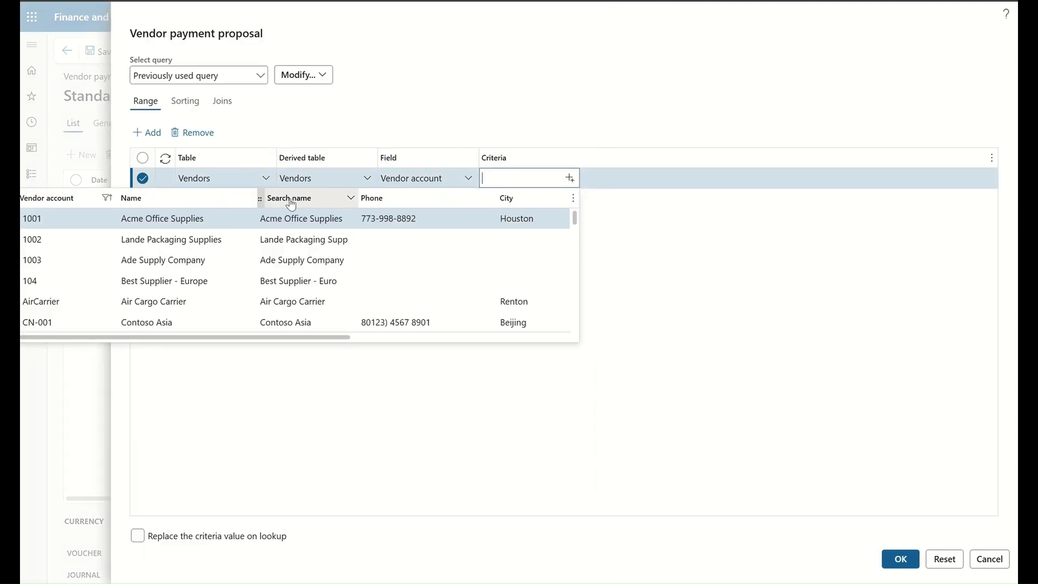
{"action": "left_click", "coordinate": [250, 199]}
{"action": "left_click", "coordinate": [249, 199]}
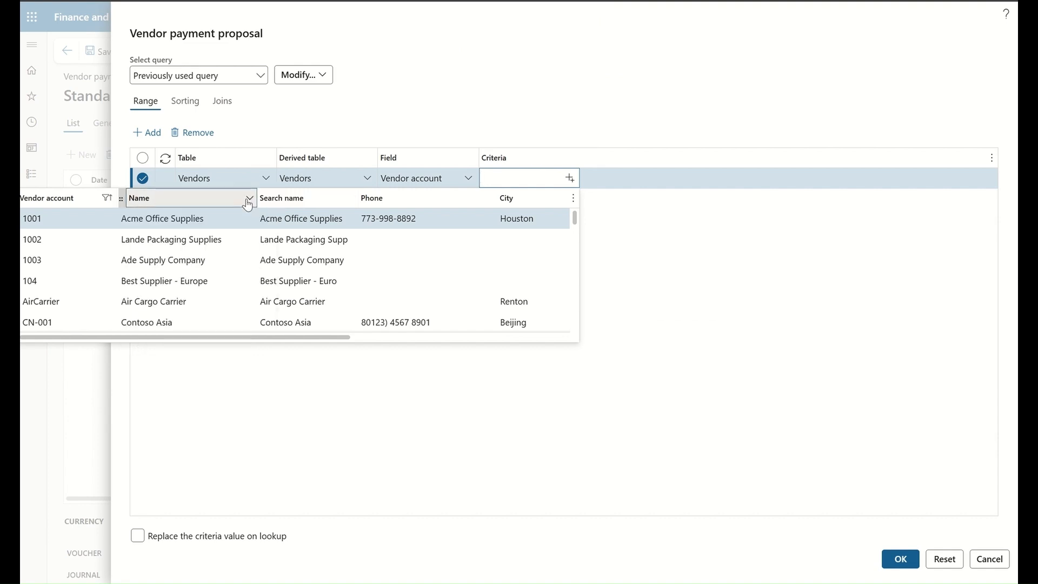
{"action": "left_click", "coordinate": [249, 199]}
{"action": "left_click", "coordinate": [151, 307]}
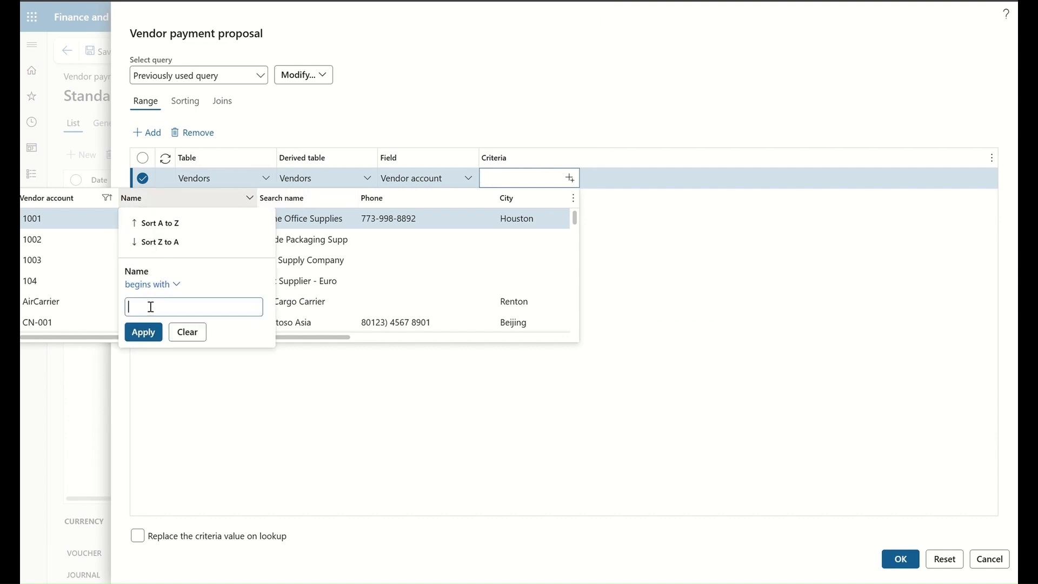
{"action": "type", "text": "Best laptop"}
{"action": "left_click", "coordinate": [144, 331]}
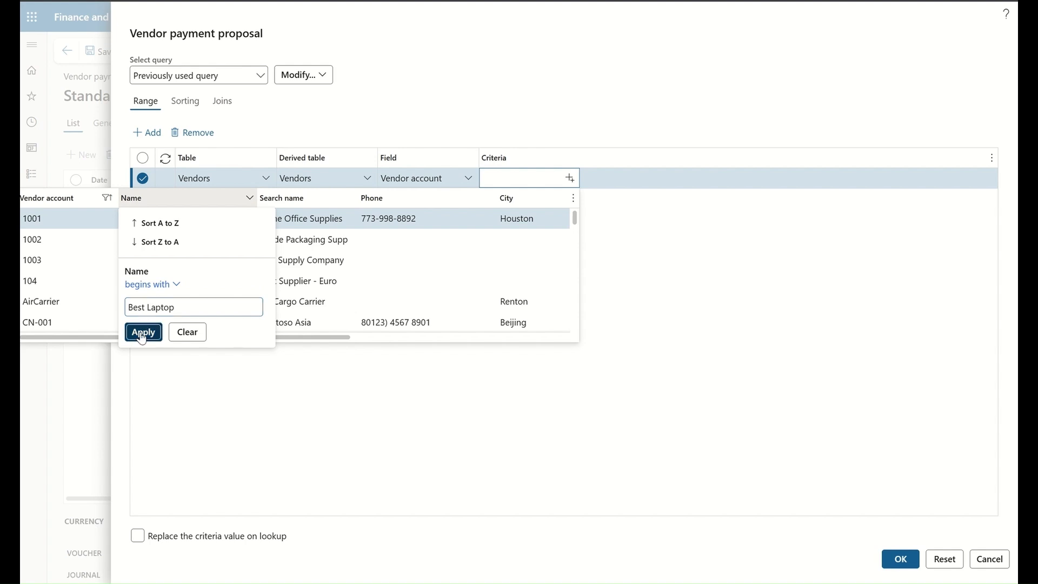
{"action": "left_click", "coordinate": [66, 221]}
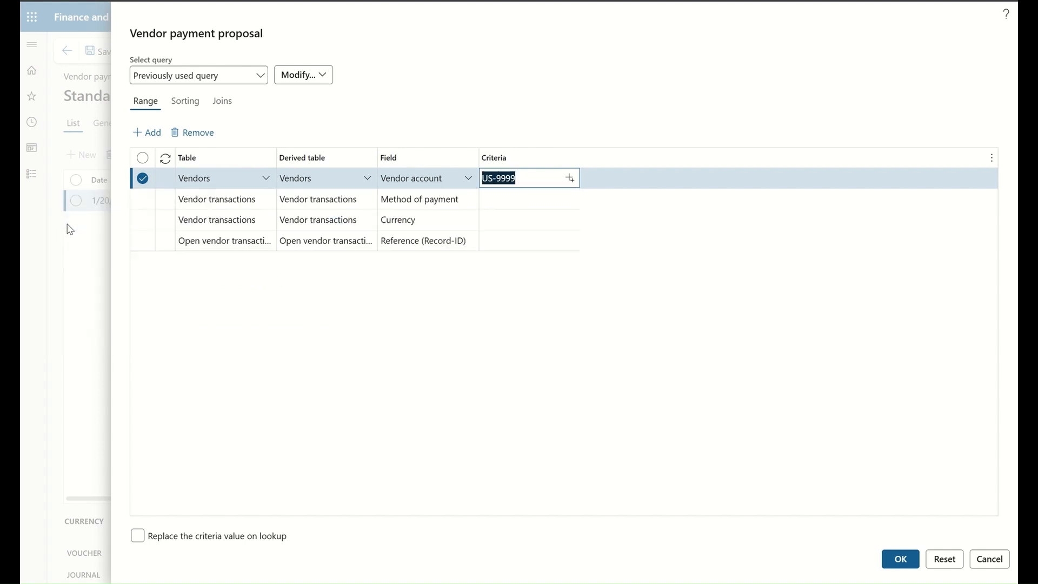
{"action": "left_click", "coordinate": [896, 559]}
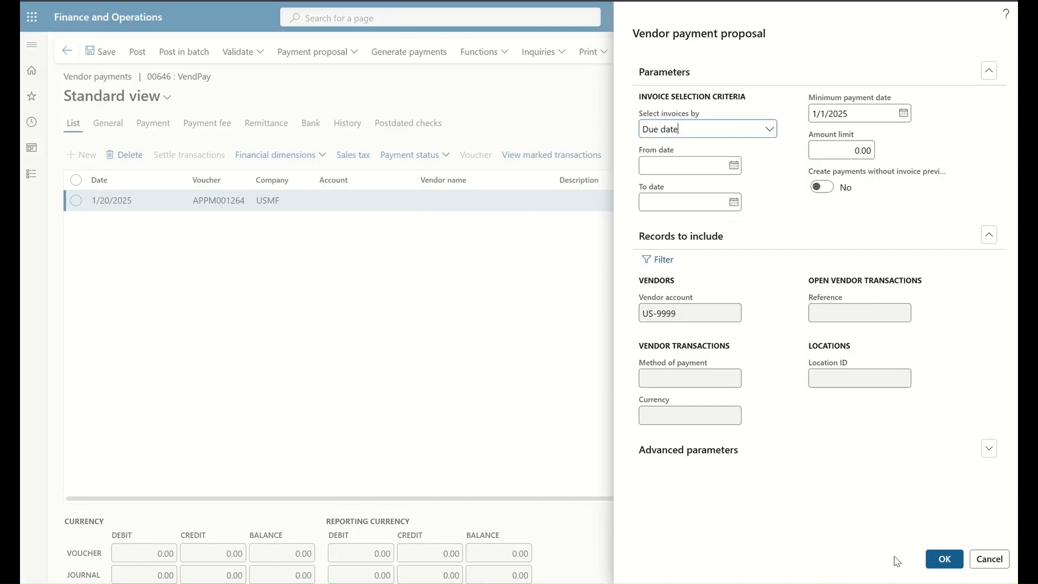
Step: Run the proposal, check payment overview and bank balances, and create the 18,200.00 Best laptops payment line
{"action": "left_click", "coordinate": [944, 558]}
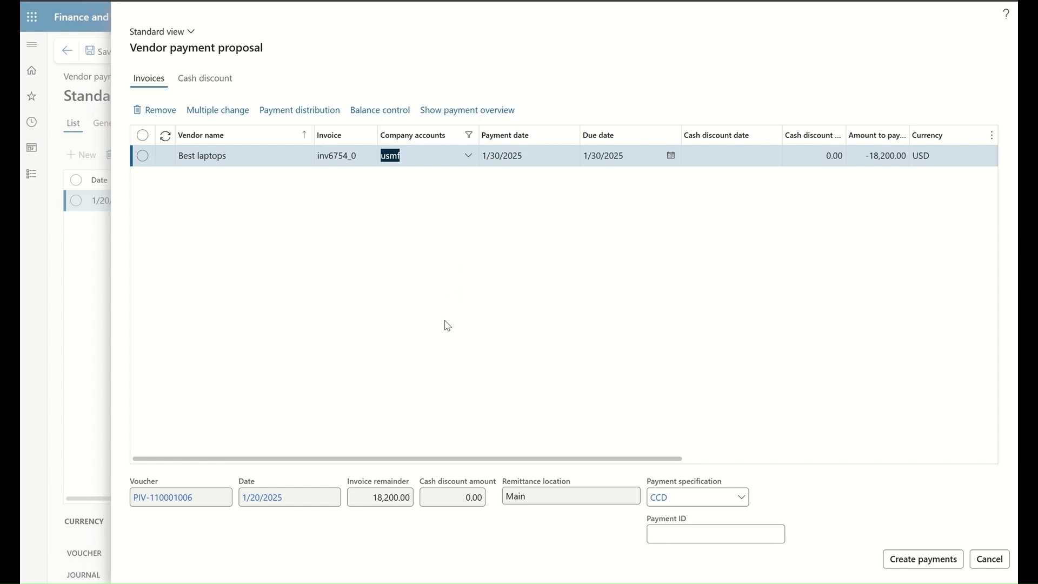
{"action": "left_click_drag", "start_coordinate": [418, 461], "coordinate": [452, 464]}
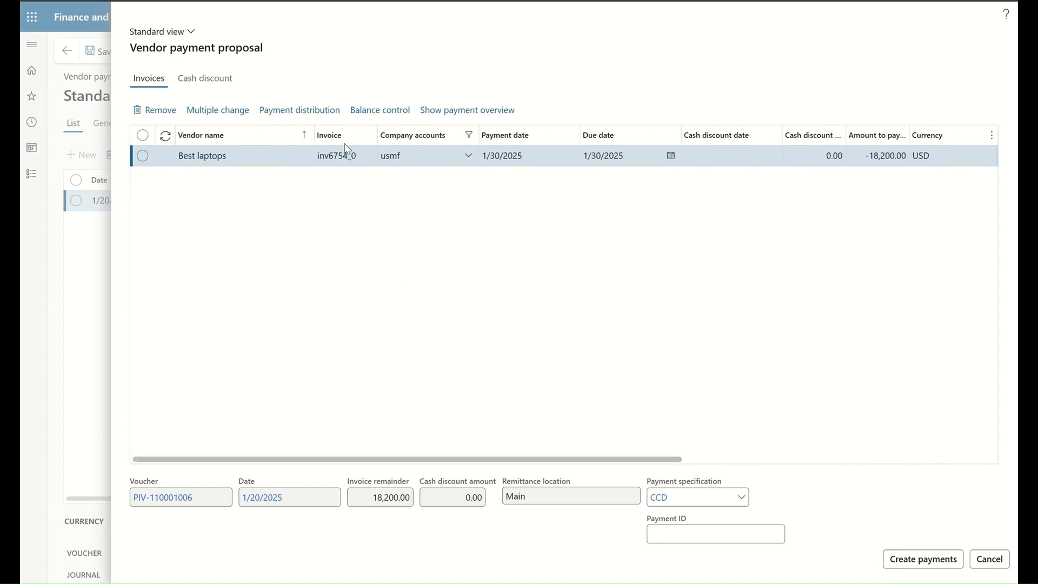
{"action": "left_click", "coordinate": [469, 110]}
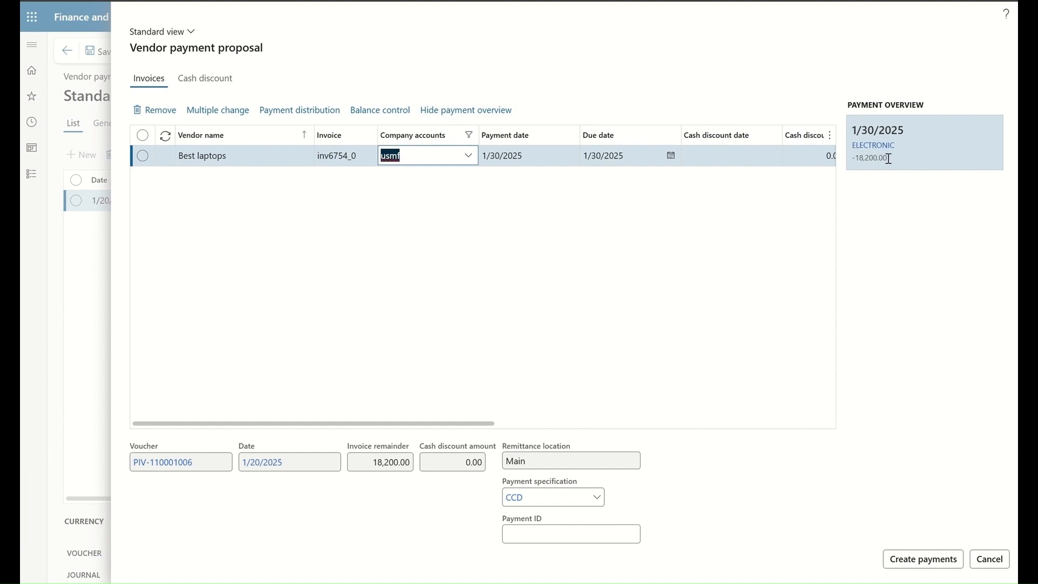
{"action": "left_click", "coordinate": [394, 111]}
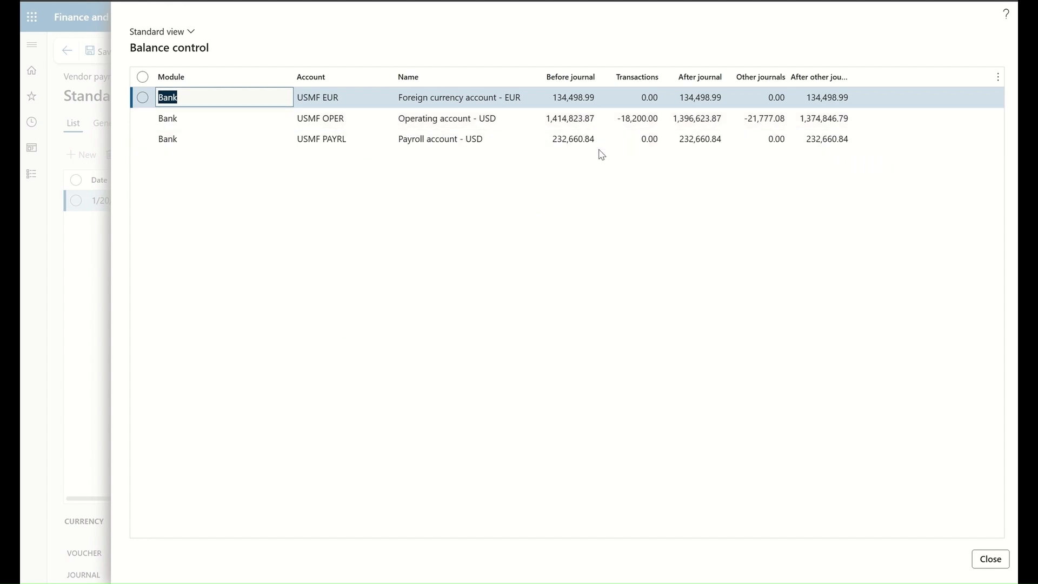
{"action": "left_click", "coordinate": [991, 562]}
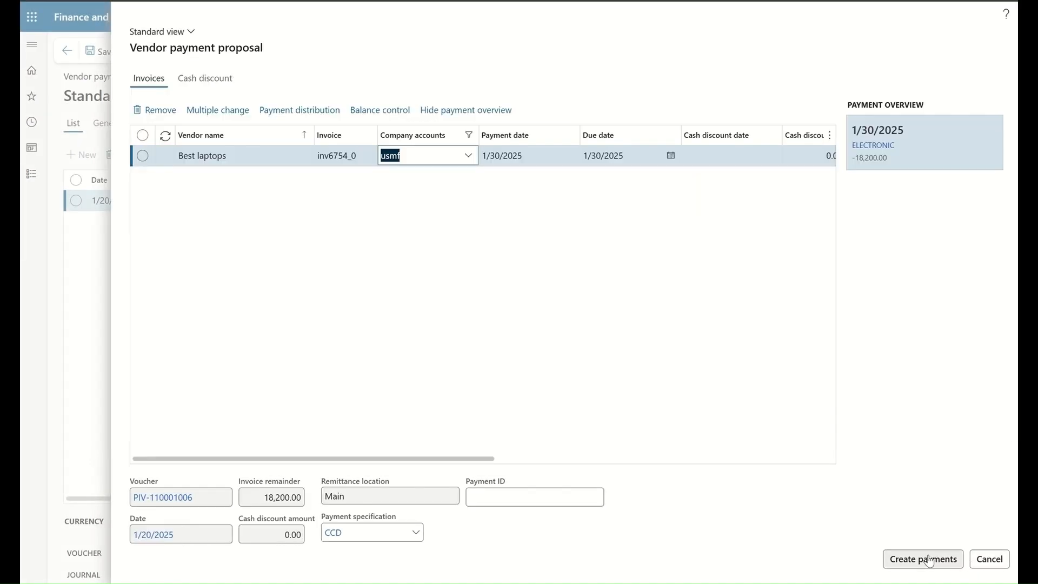
{"action": "left_click", "coordinate": [929, 559]}
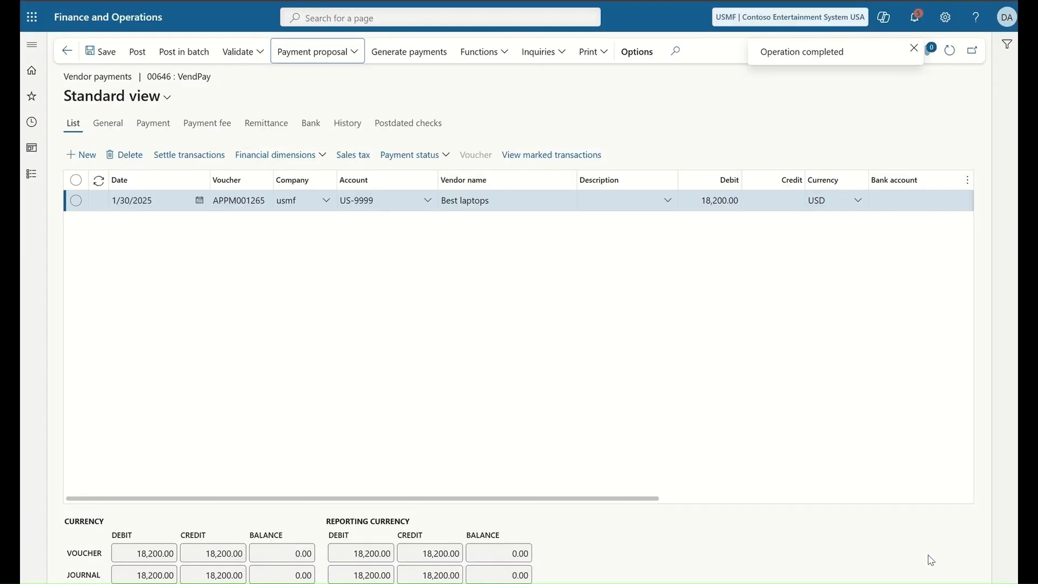
Step: Set the payment line description to Payment and bring up Generate payments (ELECTRONIC, USMF OPER)
{"action": "left_click", "coordinate": [668, 201]}
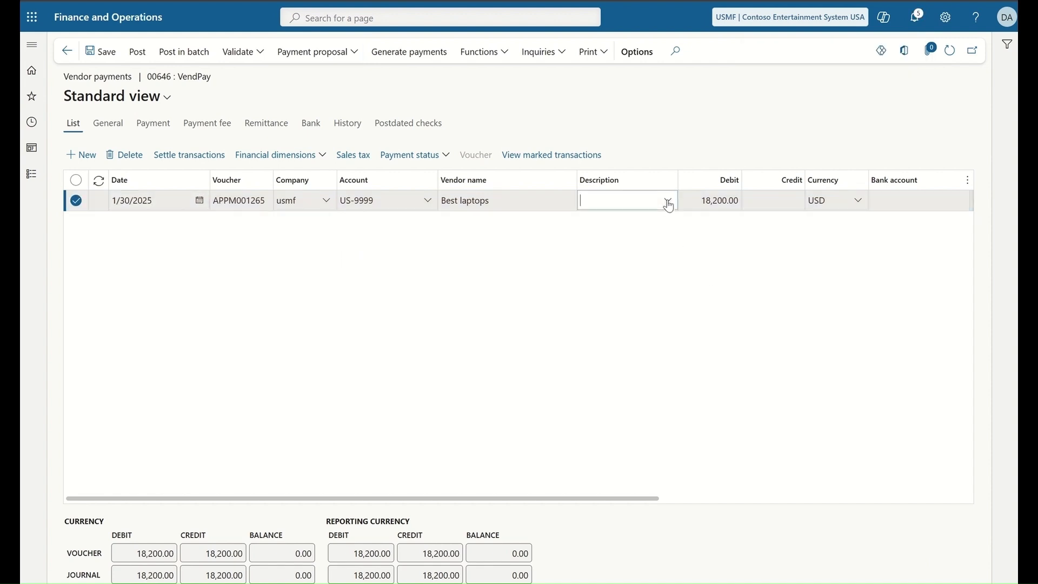
{"action": "scroll", "coordinate": [626, 292], "scroll_direction": "down", "scroll_amount": 1}
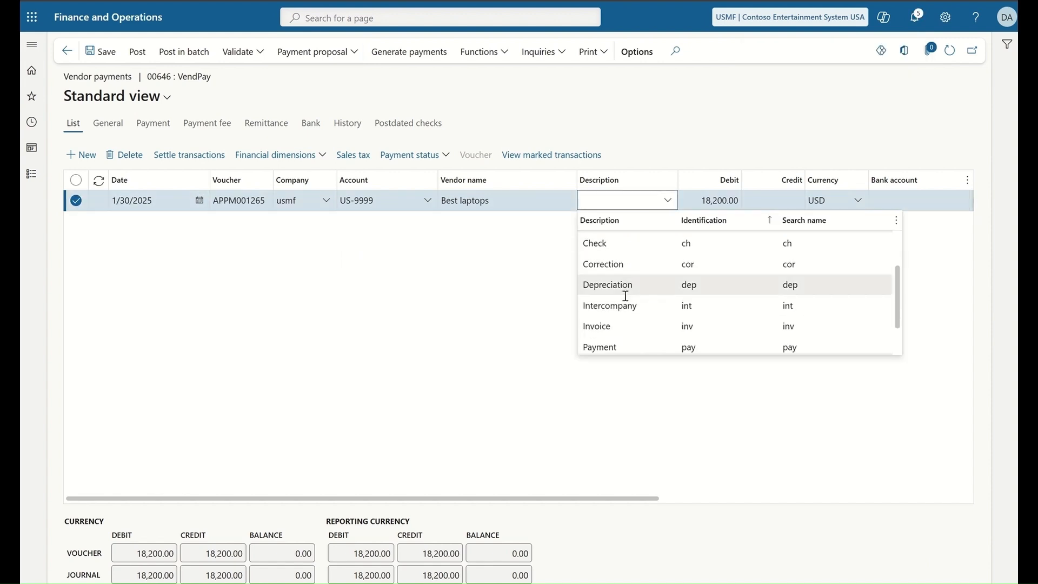
{"action": "left_click", "coordinate": [604, 347]}
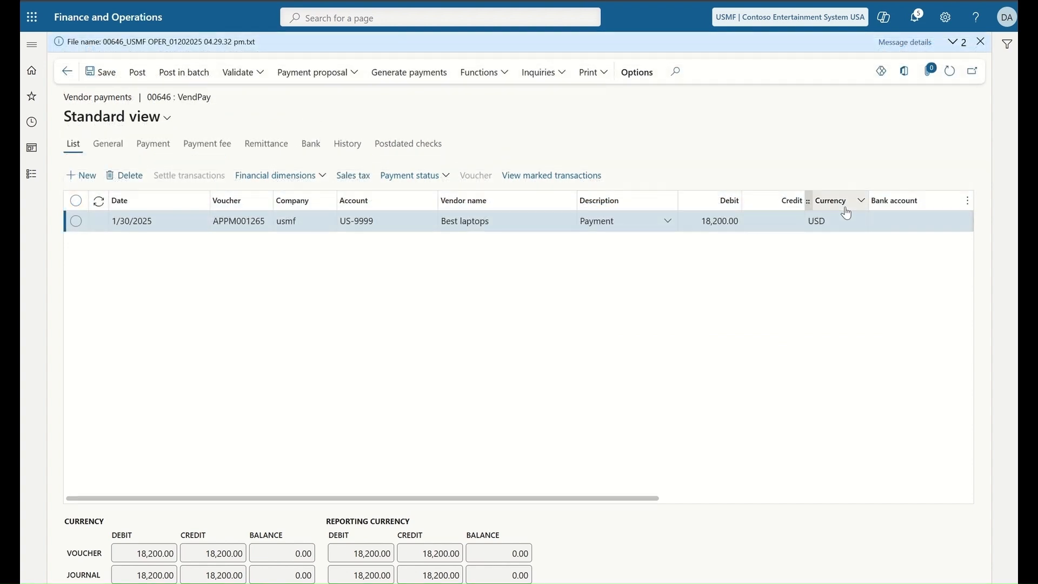
{"action": "left_click", "coordinate": [409, 76]}
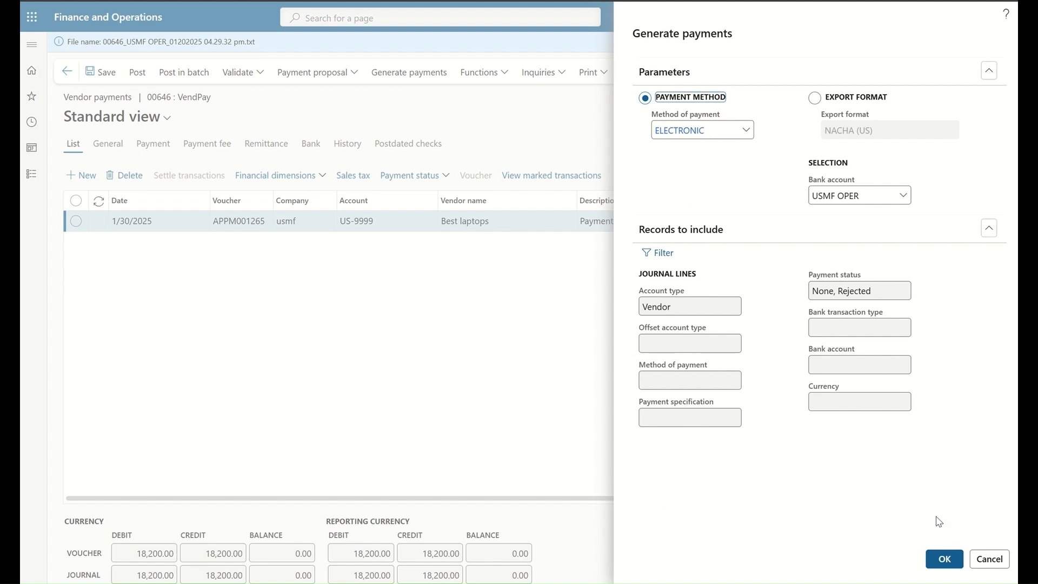
Step: Generate the NACHA file from USMF OPER, save it as a .txt, and read it in Notepad
{"action": "left_click", "coordinate": [945, 561]}
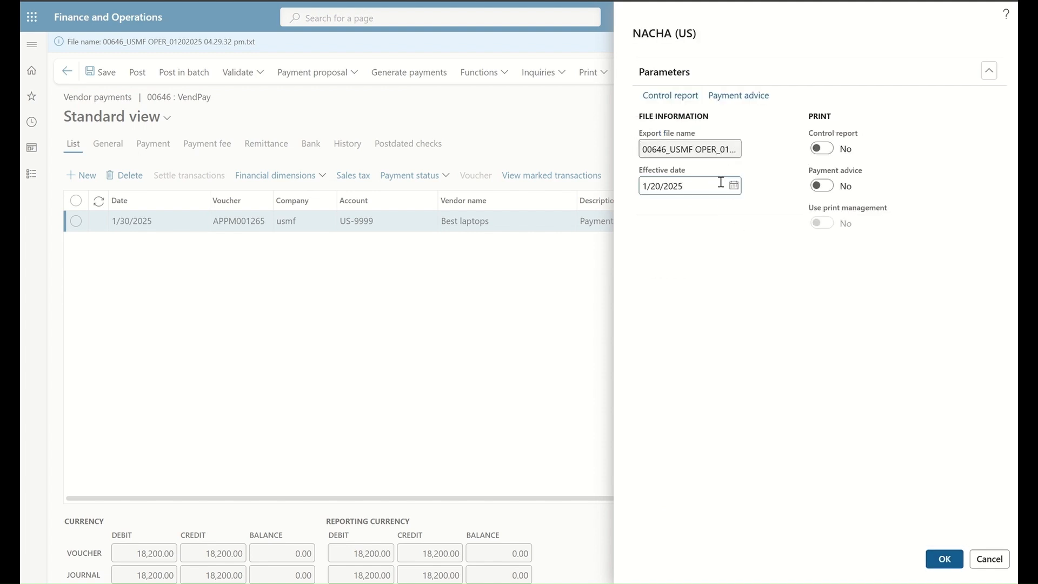
{"action": "left_click", "coordinate": [944, 559]}
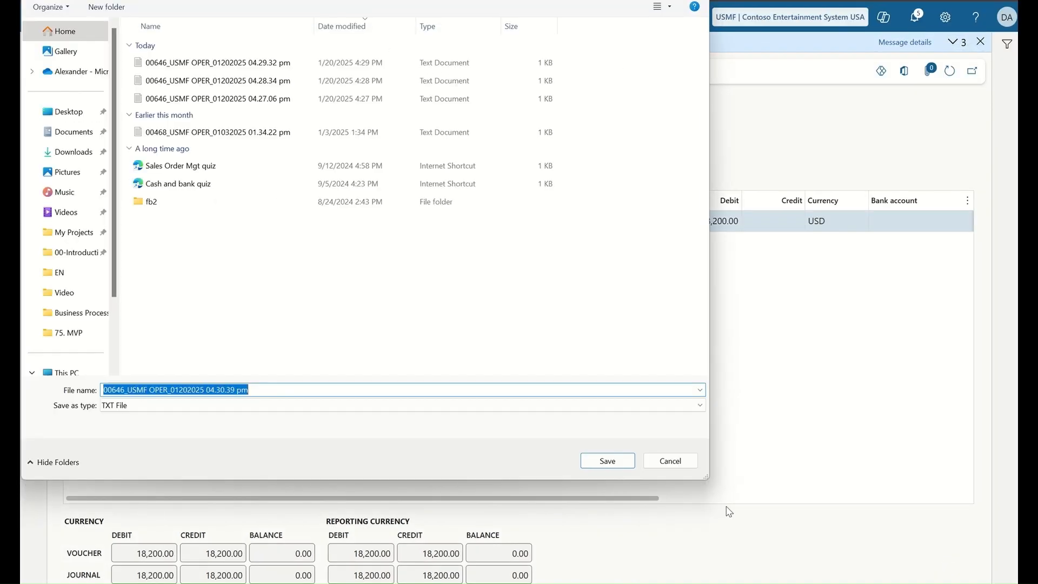
{"action": "left_click", "coordinate": [608, 464]}
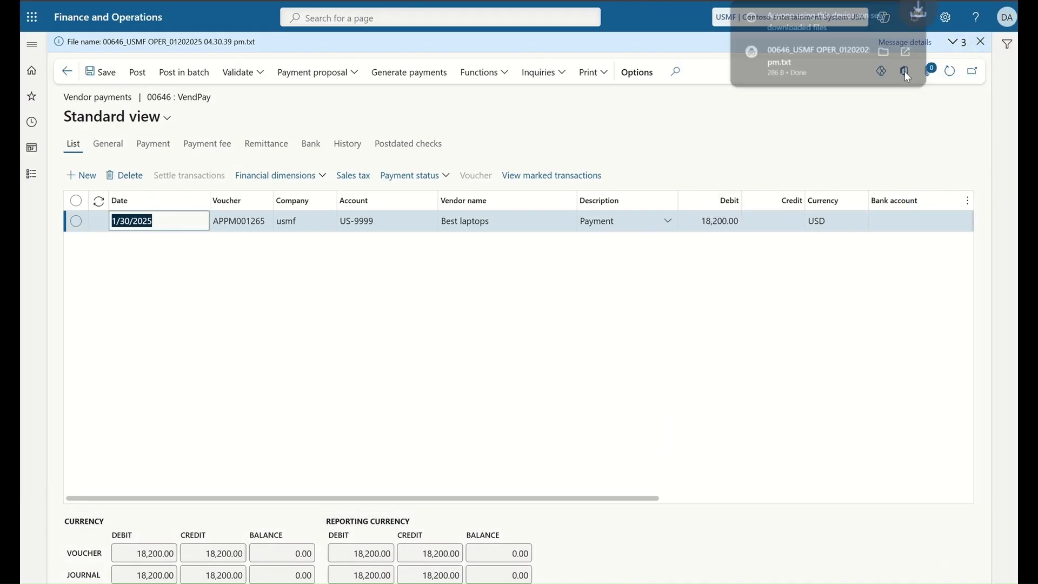
{"action": "left_click", "coordinate": [794, 53]}
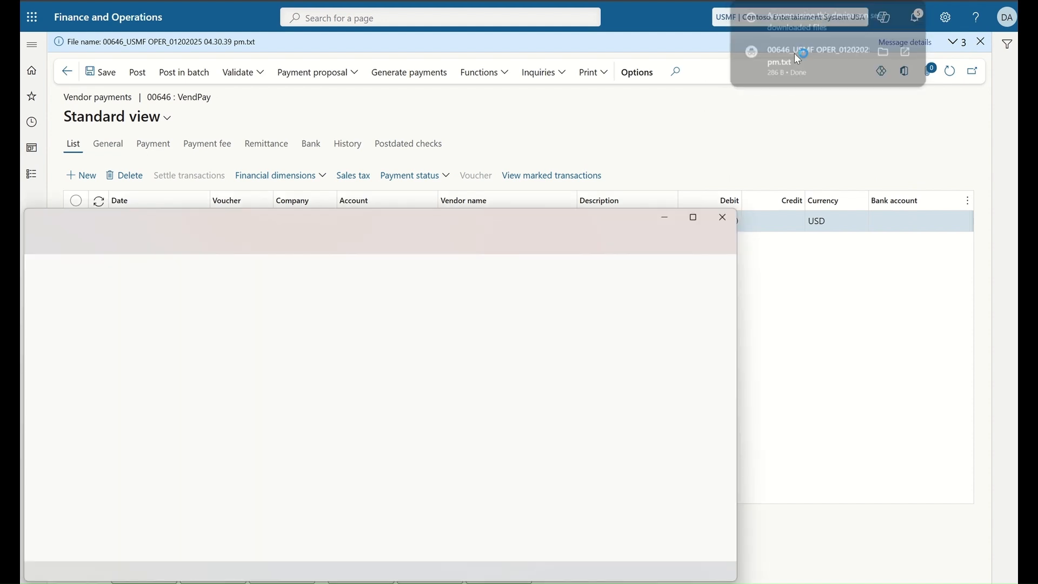
{"action": "left_click_drag", "start_coordinate": [457, 222], "coordinate": [588, 114]}
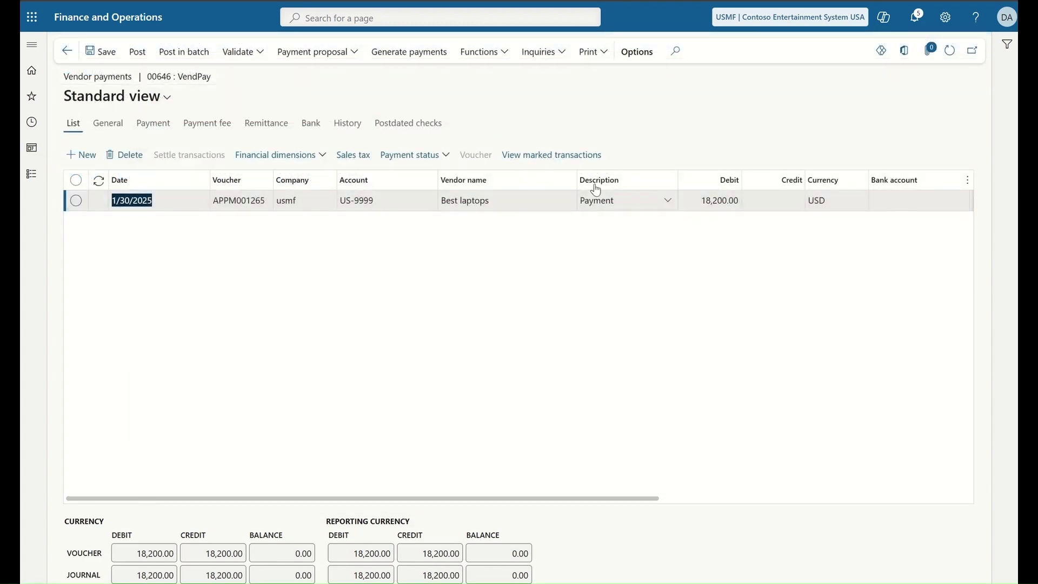
Step: Post the VendPay journal and compare voucher APPM001265's two ledger entries with the saved transactions image
{"action": "left_click", "coordinate": [137, 52]}
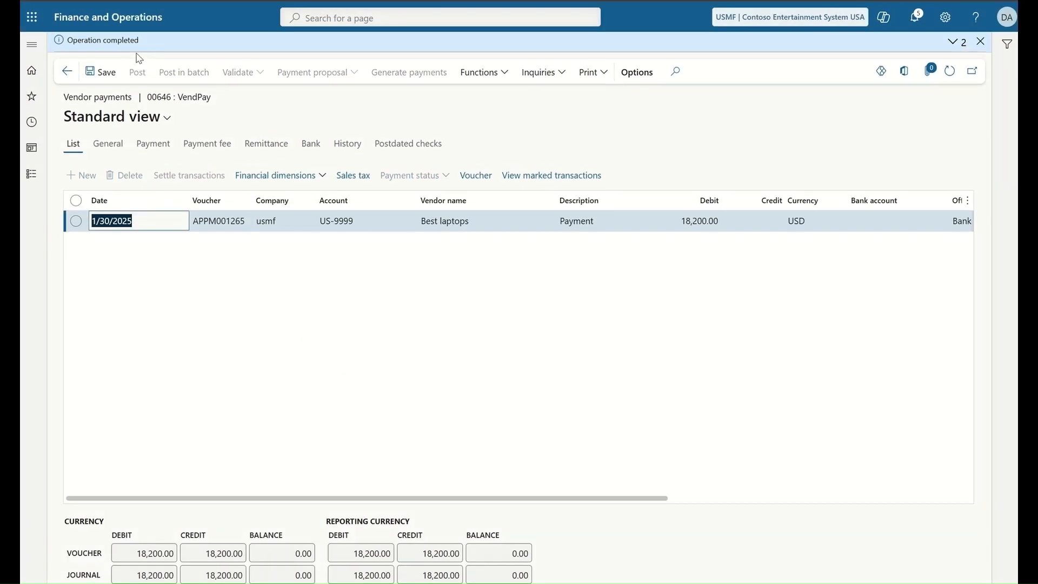
{"action": "left_click", "coordinate": [475, 176]}
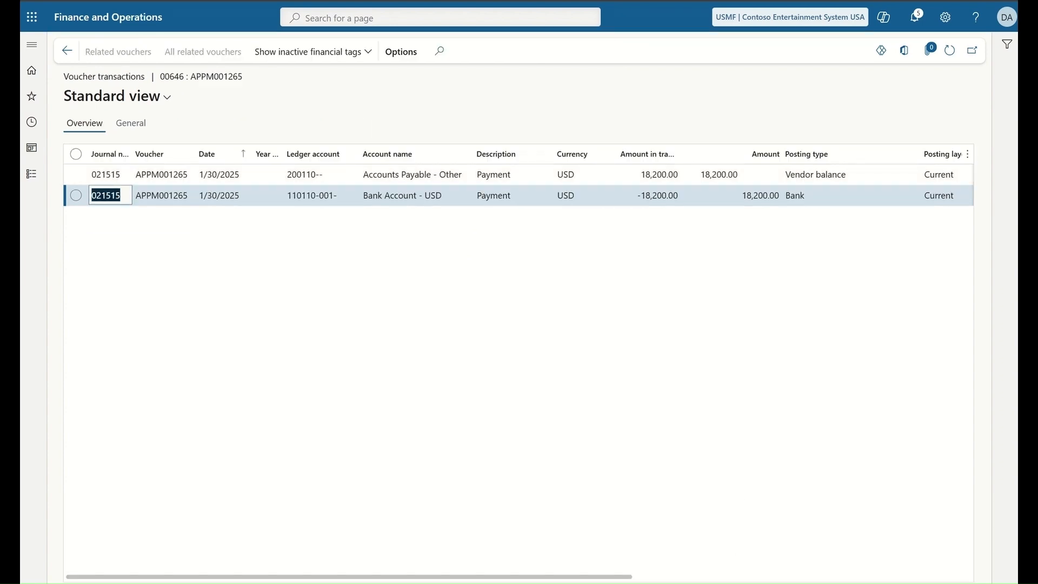
{"action": "left_click", "coordinate": [658, 582]}
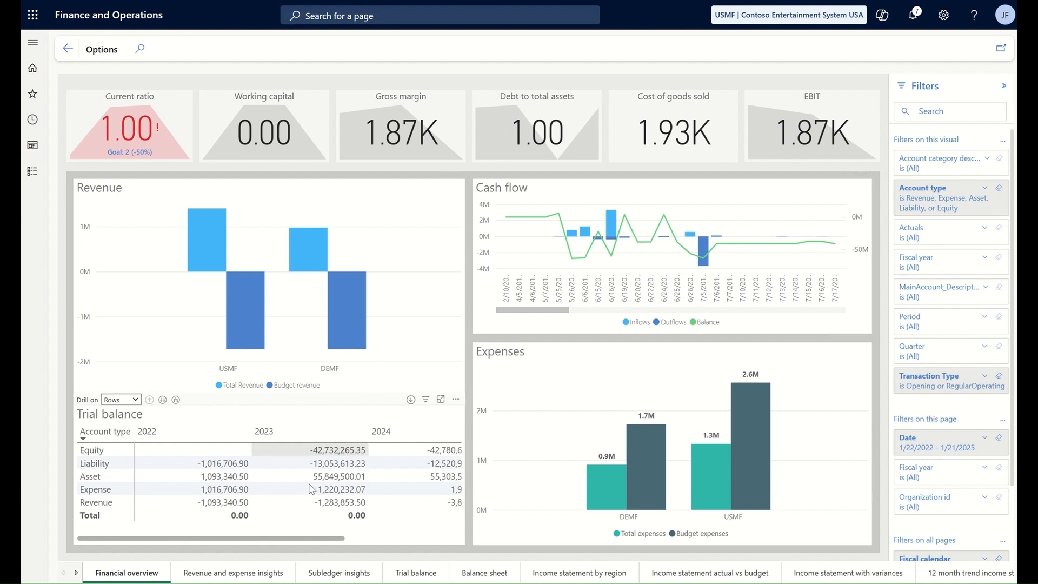
Step: Focus the Trial balance visual, filter Financial overview to Asset, and edit the report, expanding Dates
{"action": "left_click", "coordinate": [441, 399]}
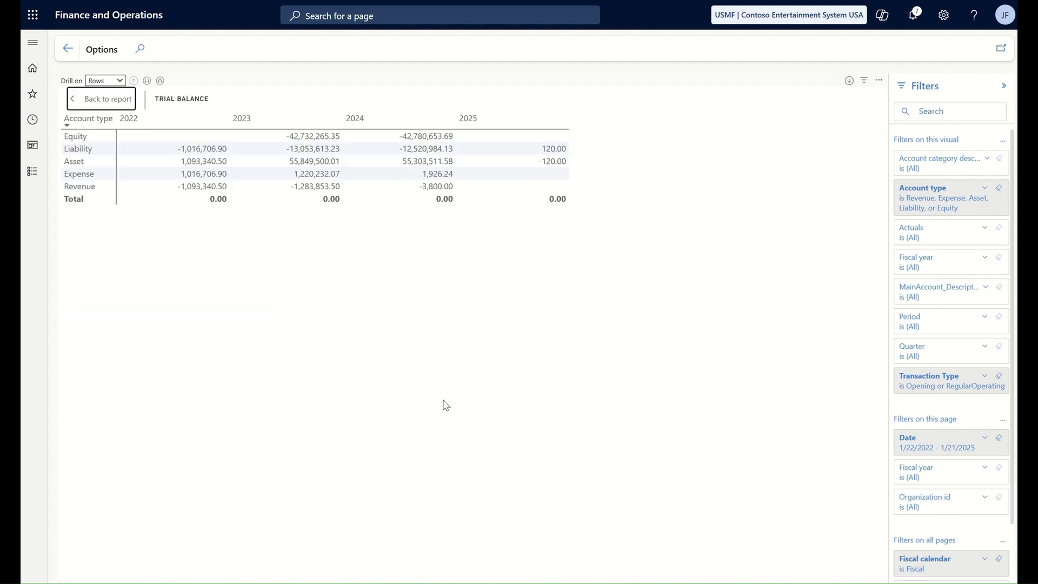
{"action": "left_click", "coordinate": [107, 99]}
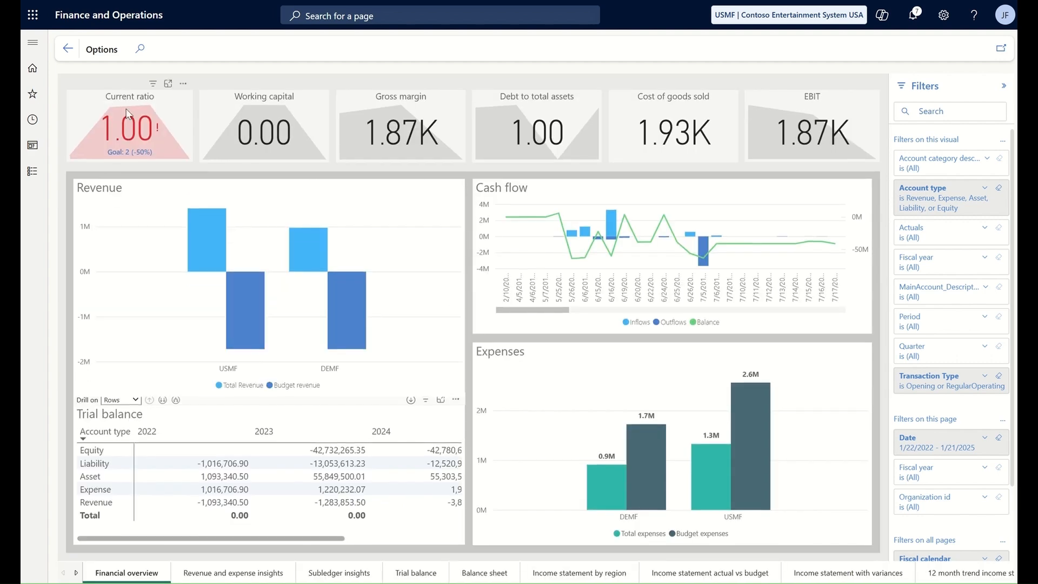
{"action": "left_click", "coordinate": [92, 479]}
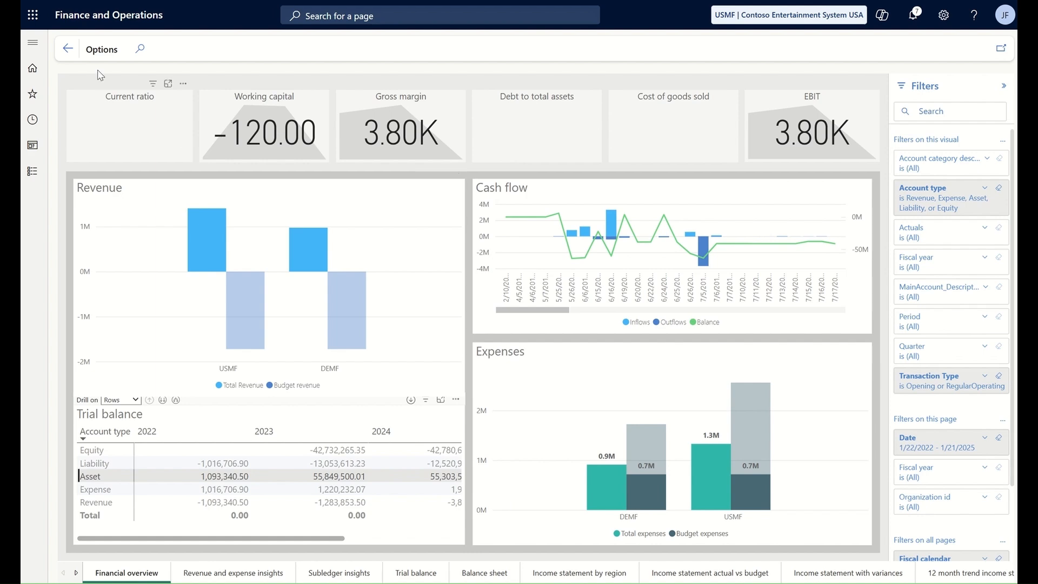
{"action": "left_click", "coordinate": [101, 50]}
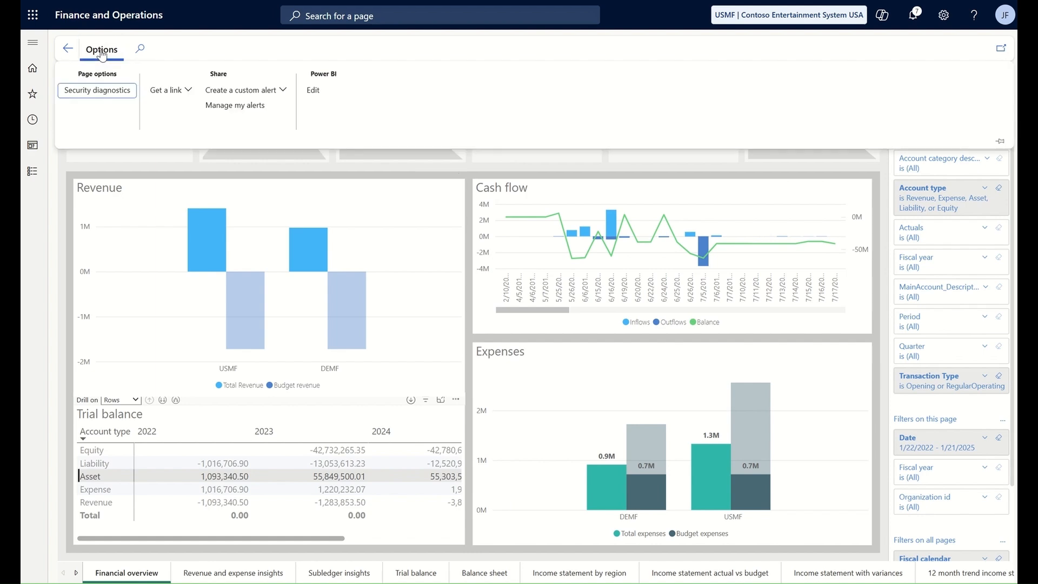
{"action": "left_click", "coordinate": [314, 92]}
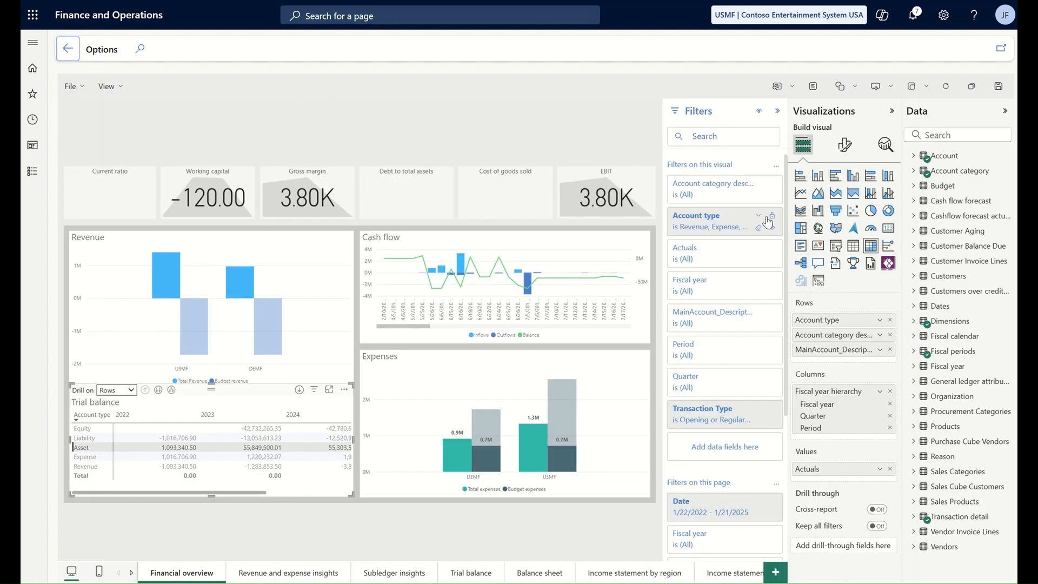
{"action": "left_click", "coordinate": [913, 306]}
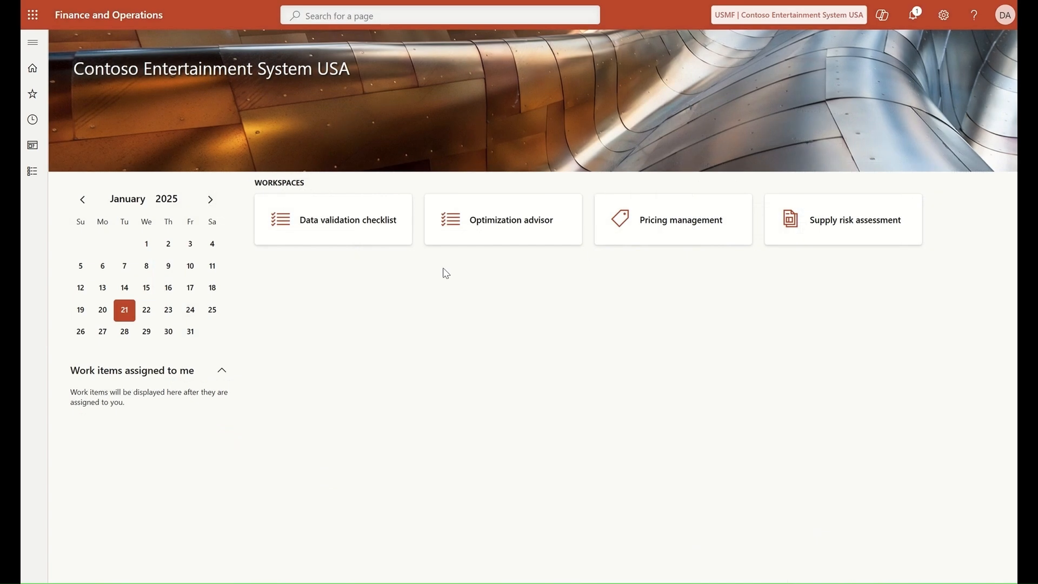
Step: Open Purchase and spend analysis and add Year offset -1 to the filter
{"action": "left_click", "coordinate": [32, 174]}
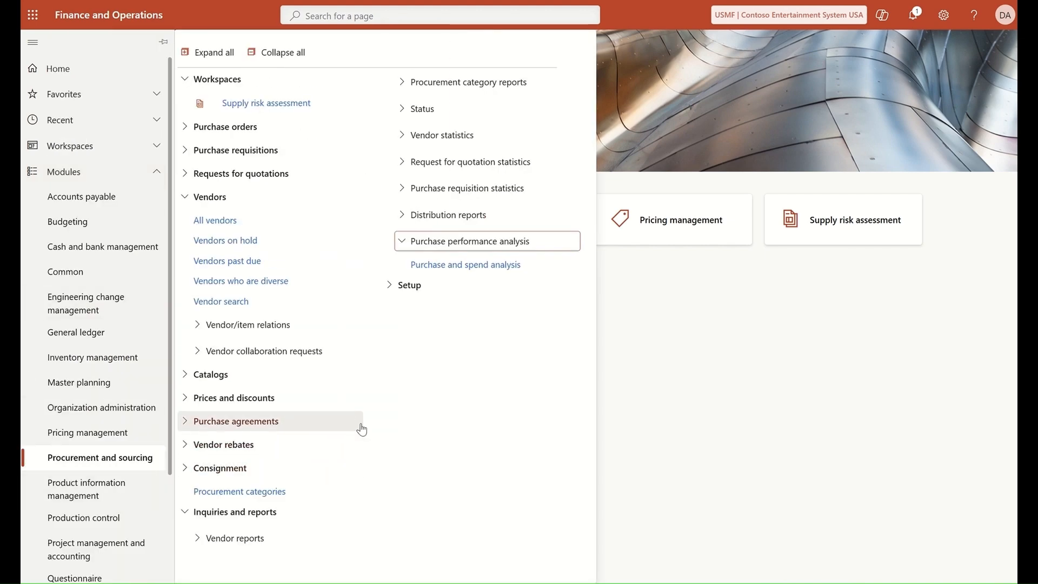
{"action": "left_click", "coordinate": [470, 265]}
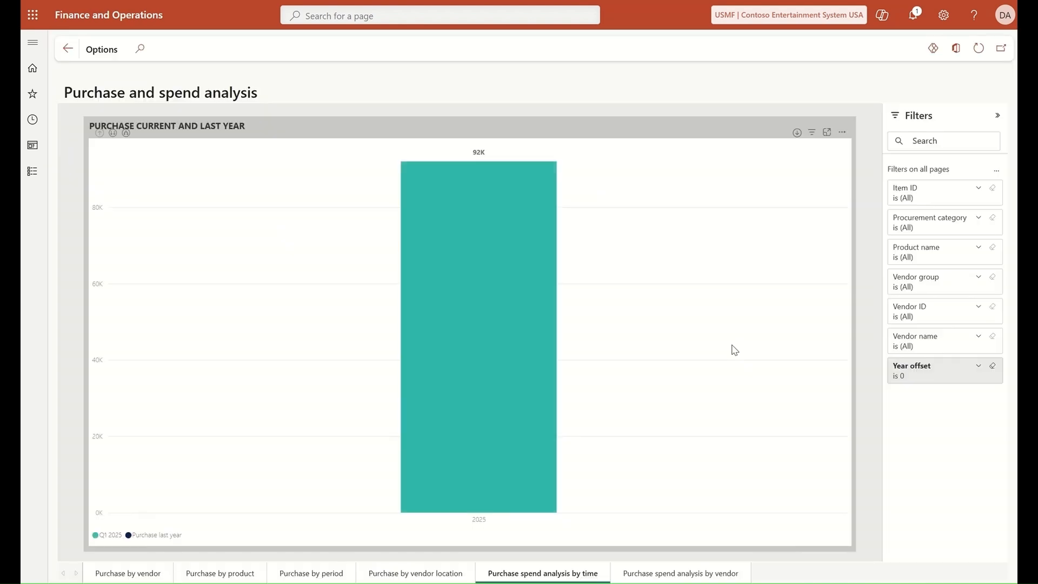
{"action": "left_click", "coordinate": [968, 371]}
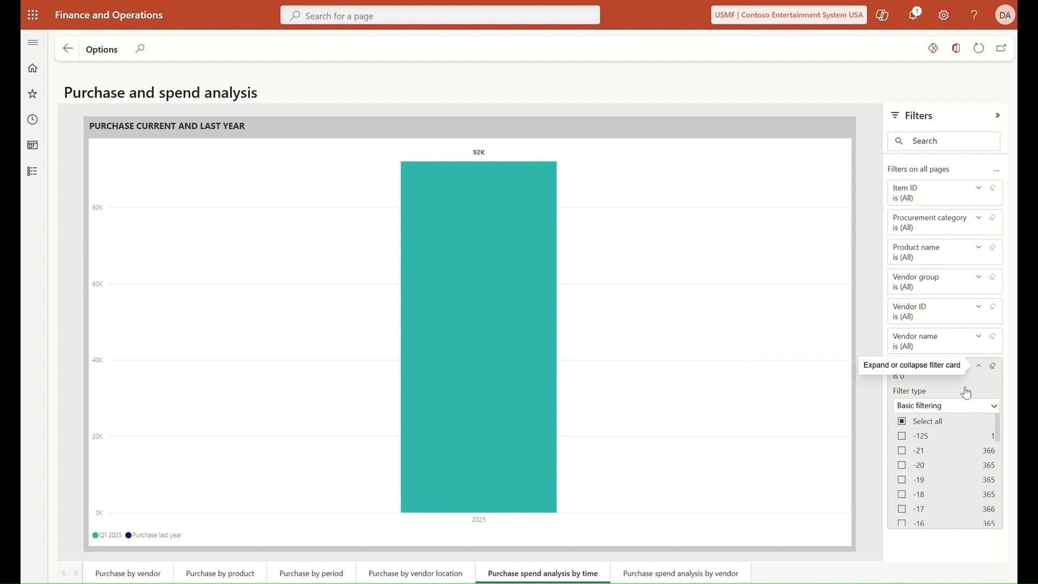
{"action": "scroll", "coordinate": [925, 500], "scroll_direction": "down", "scroll_amount": 3}
{"action": "scroll", "coordinate": [925, 500], "scroll_direction": "down", "scroll_amount": 3}
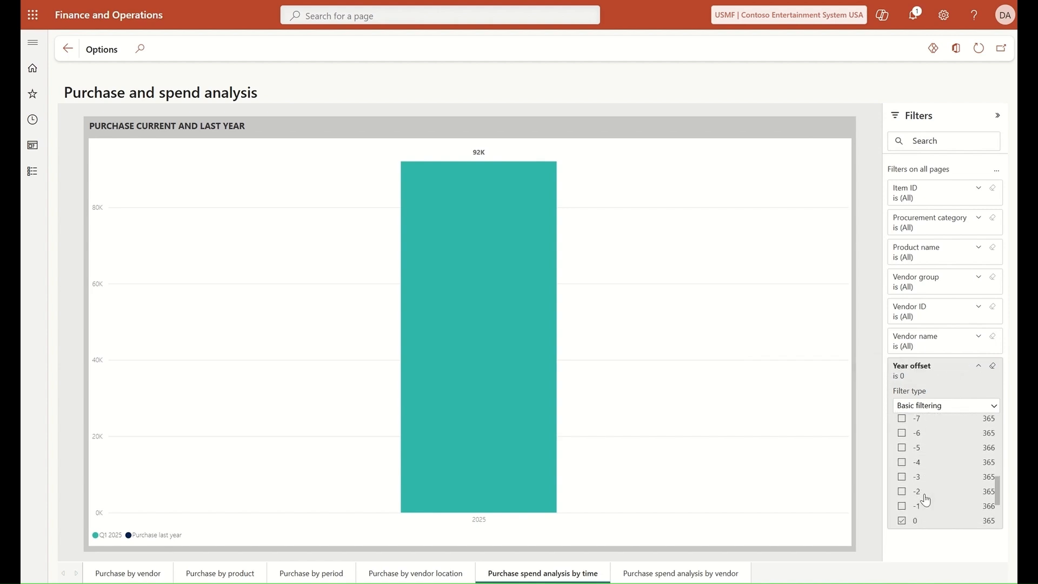
{"action": "left_click", "coordinate": [902, 488]}
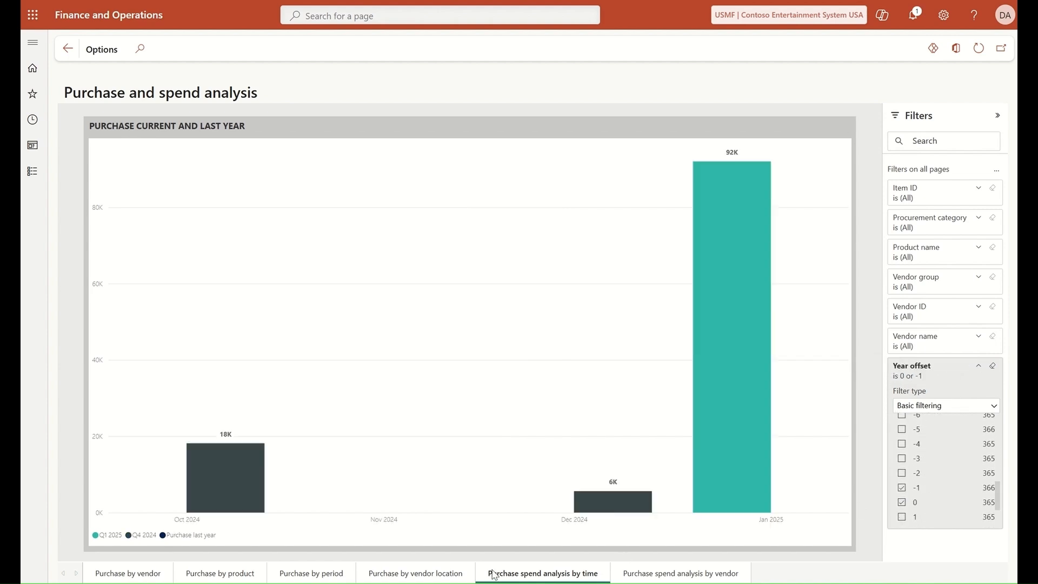
Step: Browse the purchase by vendor, product, period and location pages, ending on spend analysis by time
{"action": "left_click", "coordinate": [129, 574]}
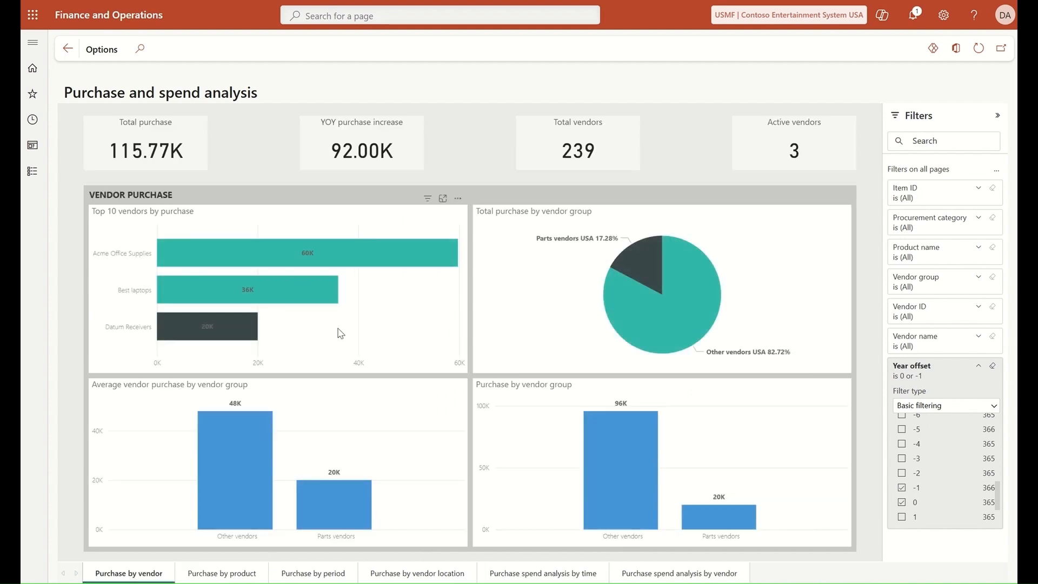
{"action": "left_click", "coordinate": [231, 574]}
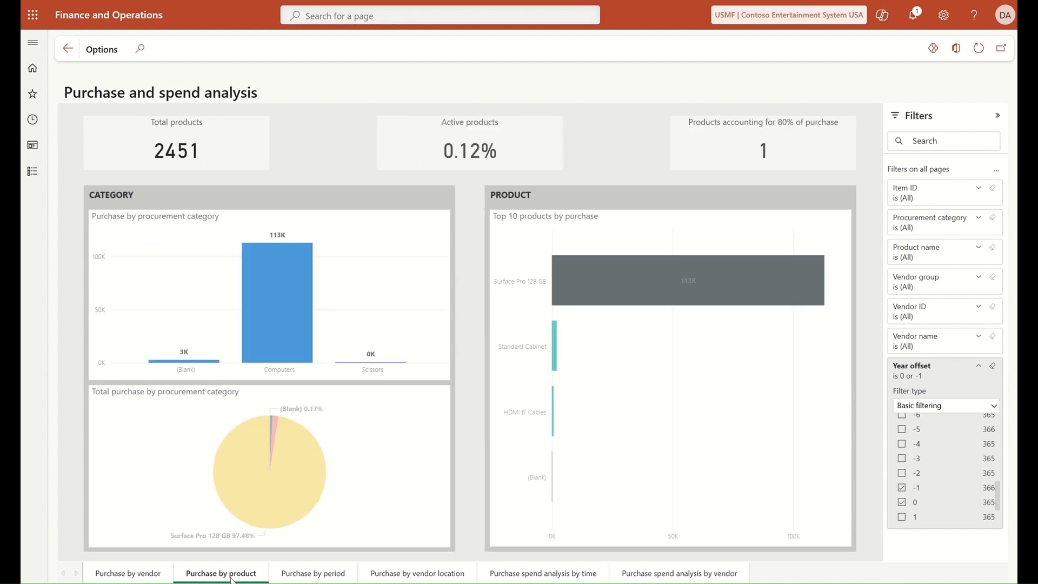
{"action": "left_click", "coordinate": [314, 574]}
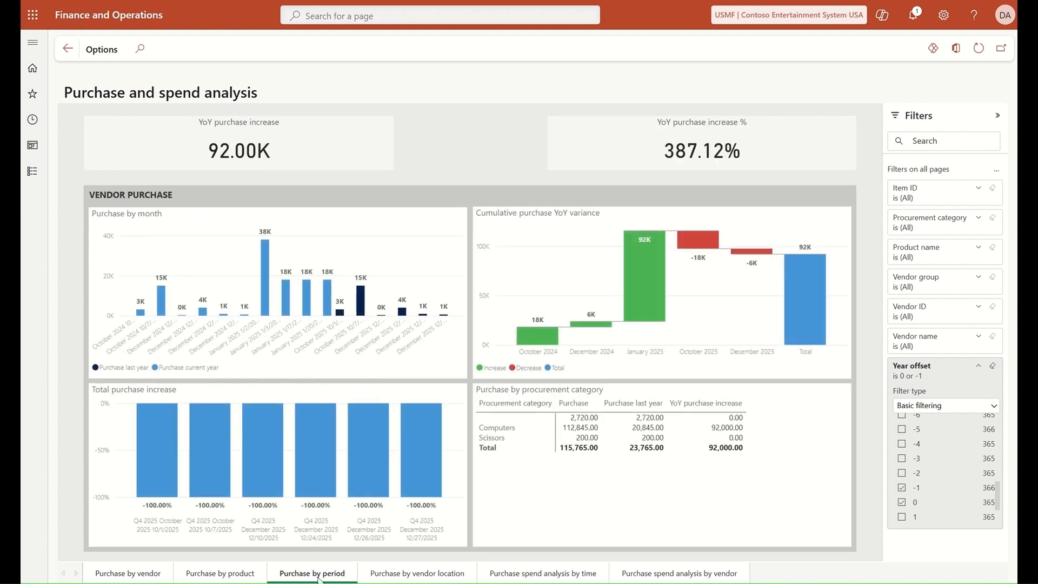
{"action": "left_click", "coordinate": [436, 574]}
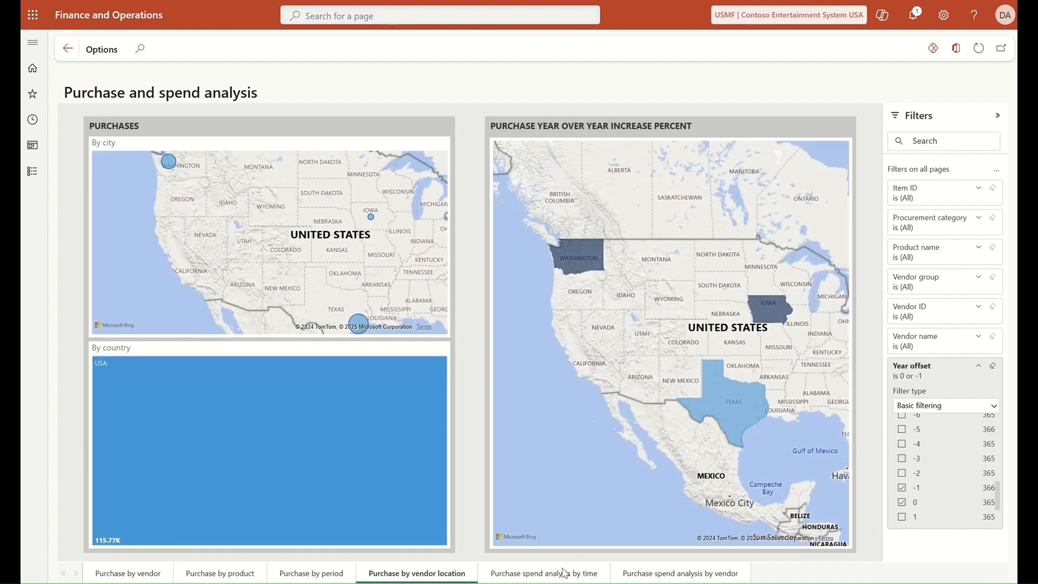
{"action": "left_click", "coordinate": [557, 576]}
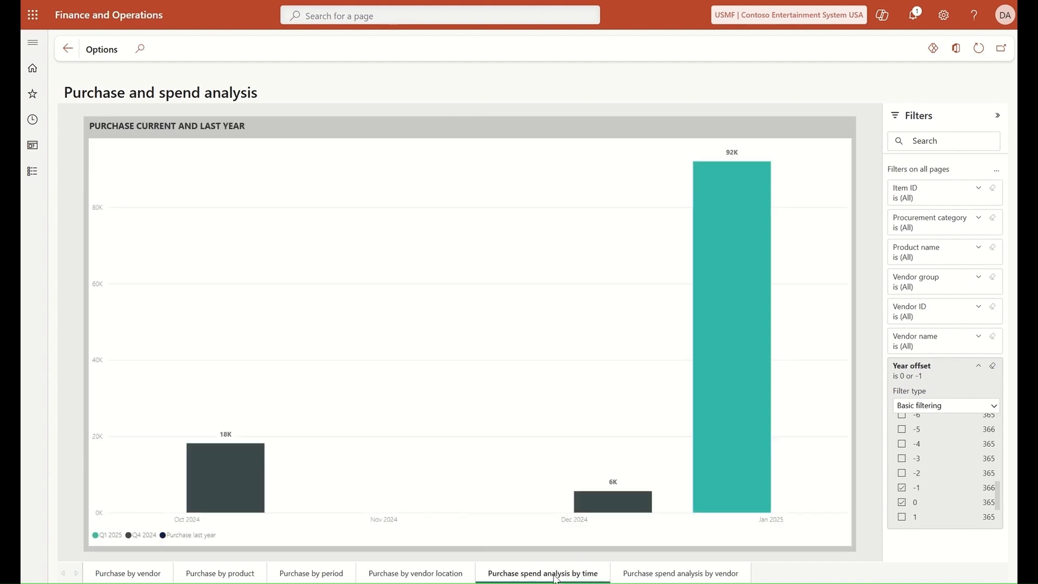
{"action": "left_click", "coordinate": [682, 577]}
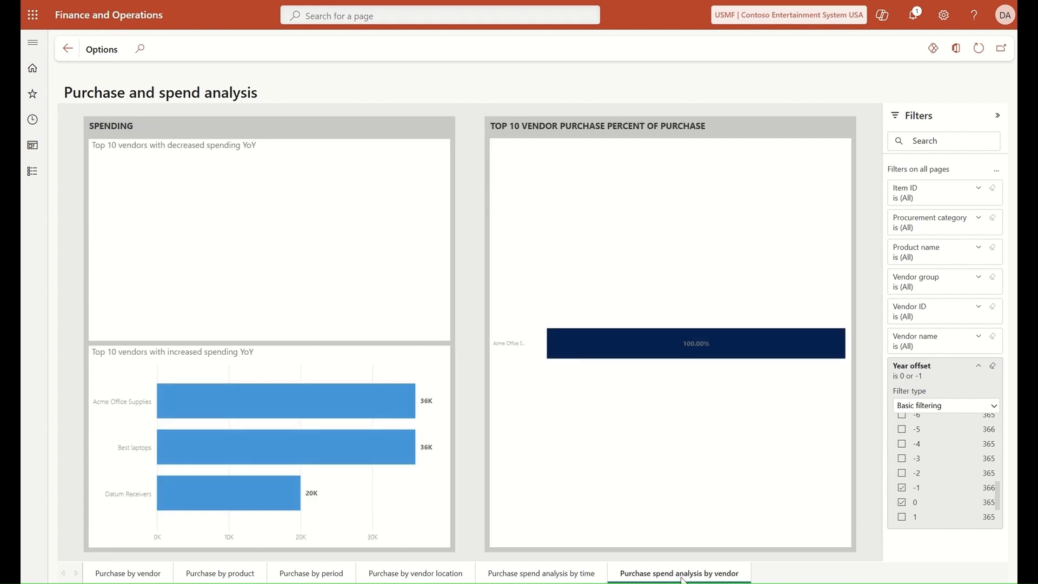
{"action": "left_click", "coordinate": [553, 578]}
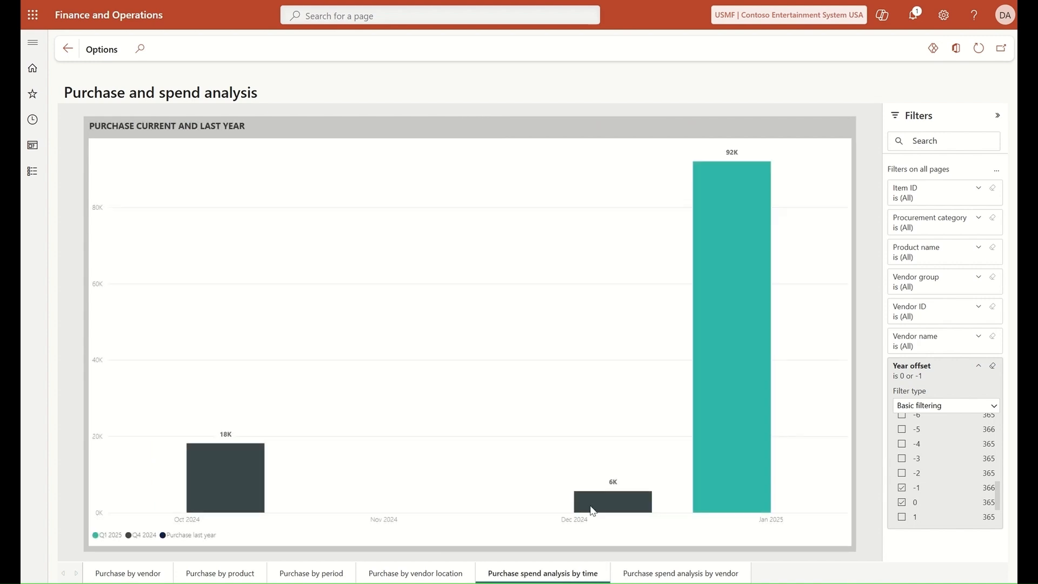
Step: Drill into January 2025 daily purchases, then filter the supply risk report to Tailspin Parts
{"action": "left_click", "coordinate": [731, 275]}
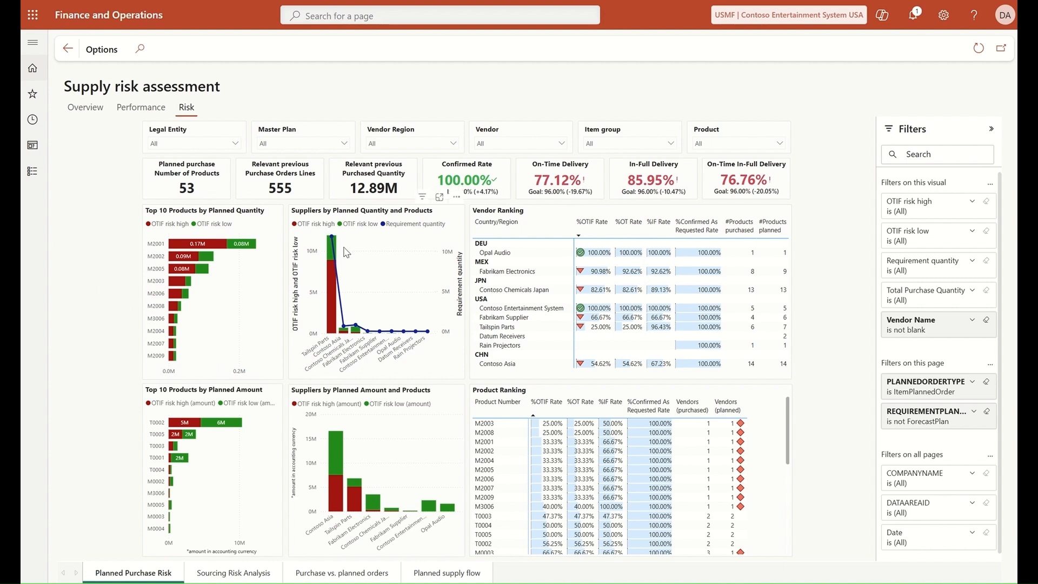
{"action": "mouse_move", "coordinate": [331, 244]}
{"action": "left_click", "coordinate": [330, 298]}
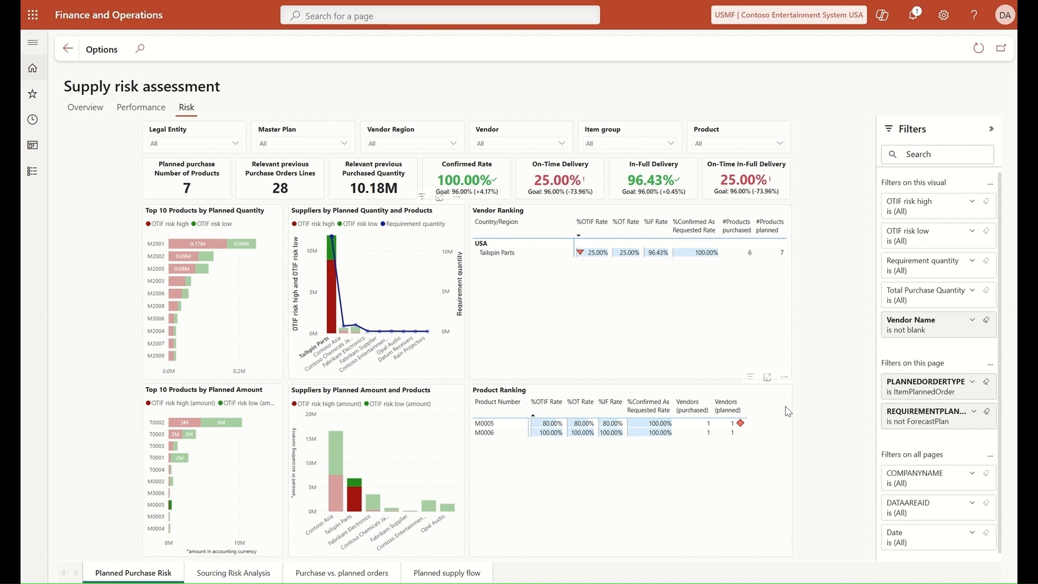
Step: Review the Sourcing Risk Analysis, Purchase vs. planned orders and Planned supply flow pages
{"action": "left_click", "coordinate": [234, 574]}
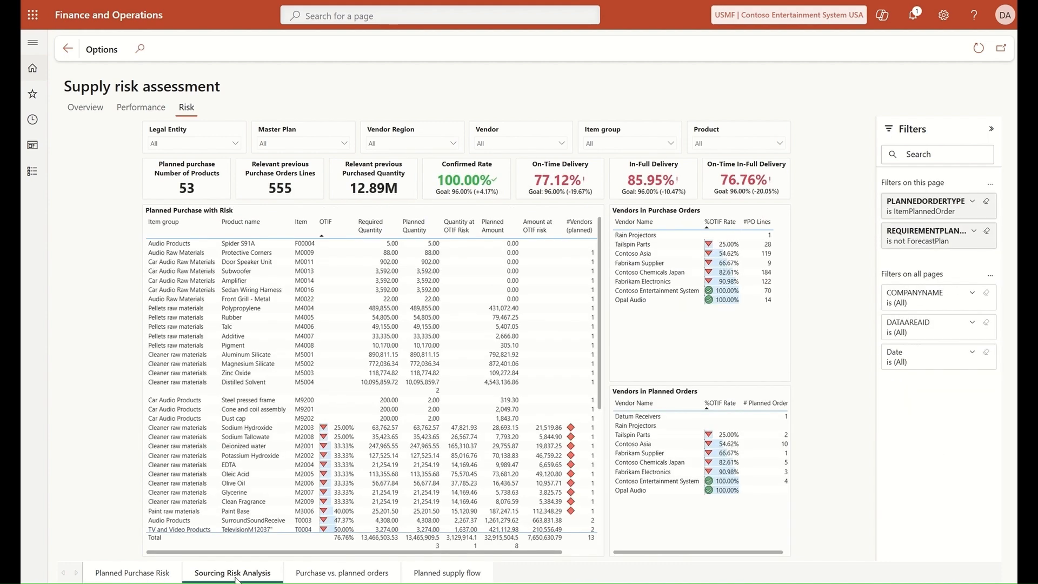
{"action": "left_click", "coordinate": [370, 576]}
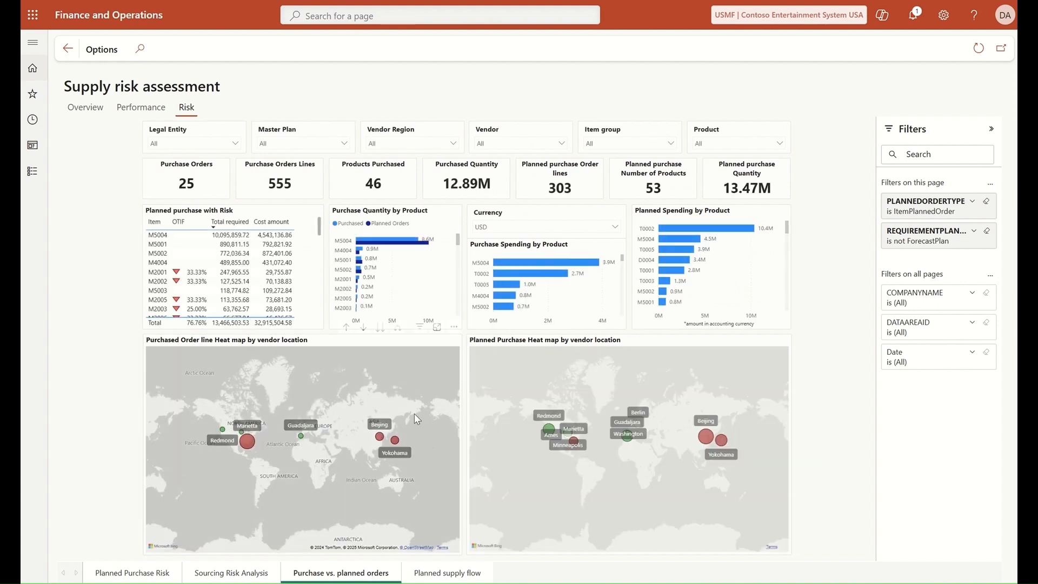
{"action": "mouse_move", "coordinate": [248, 442]}
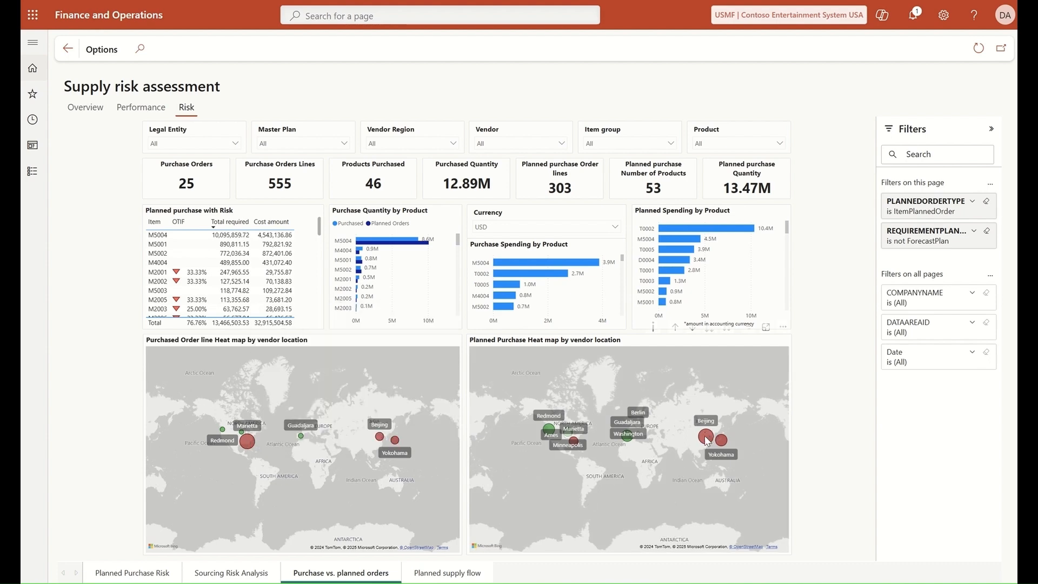
{"action": "mouse_move", "coordinate": [707, 440]}
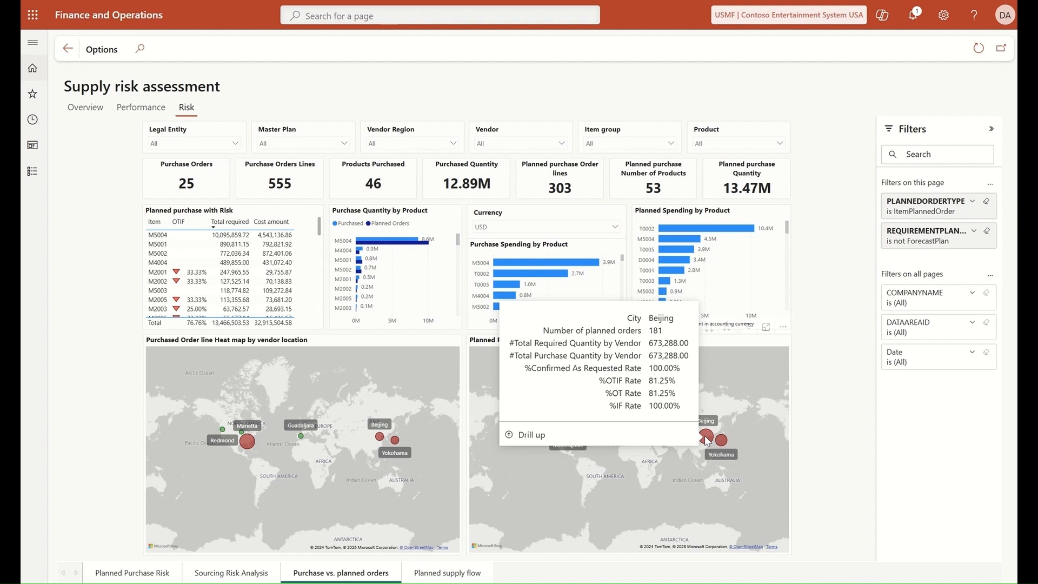
{"action": "left_click", "coordinate": [454, 574]}
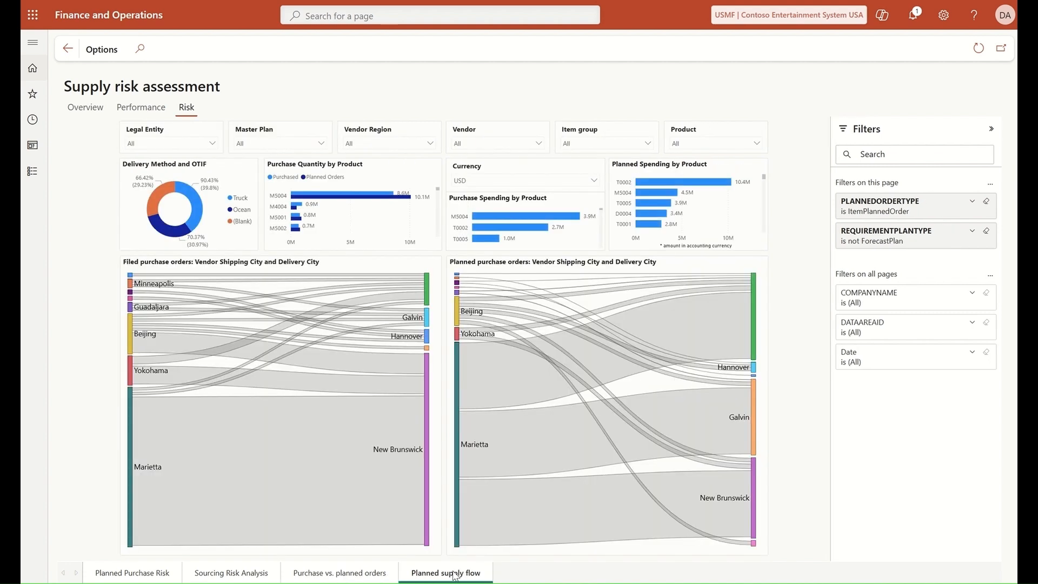
{"action": "mouse_move", "coordinate": [179, 470]}
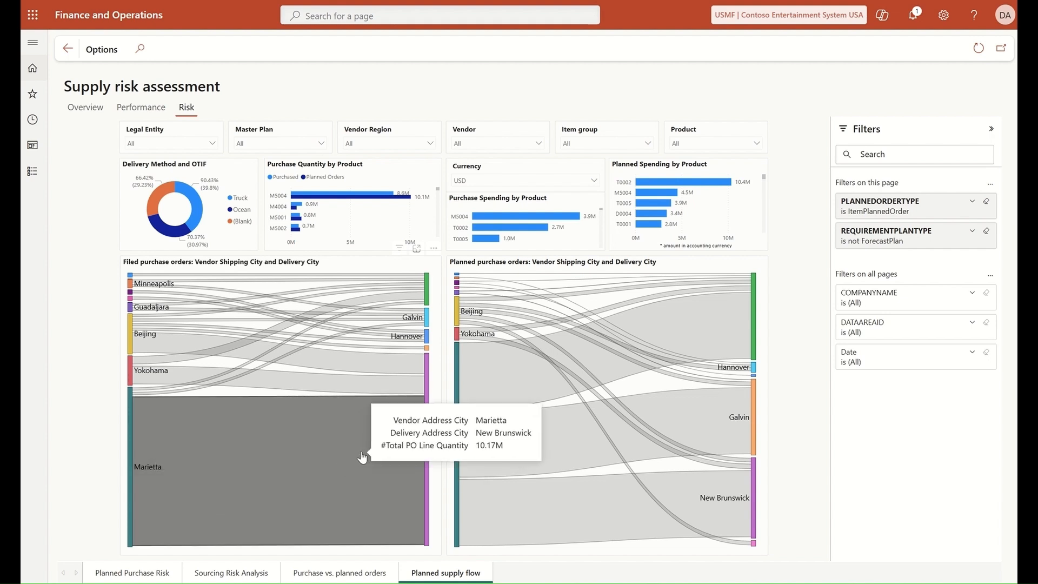
{"action": "mouse_move", "coordinate": [462, 433]}
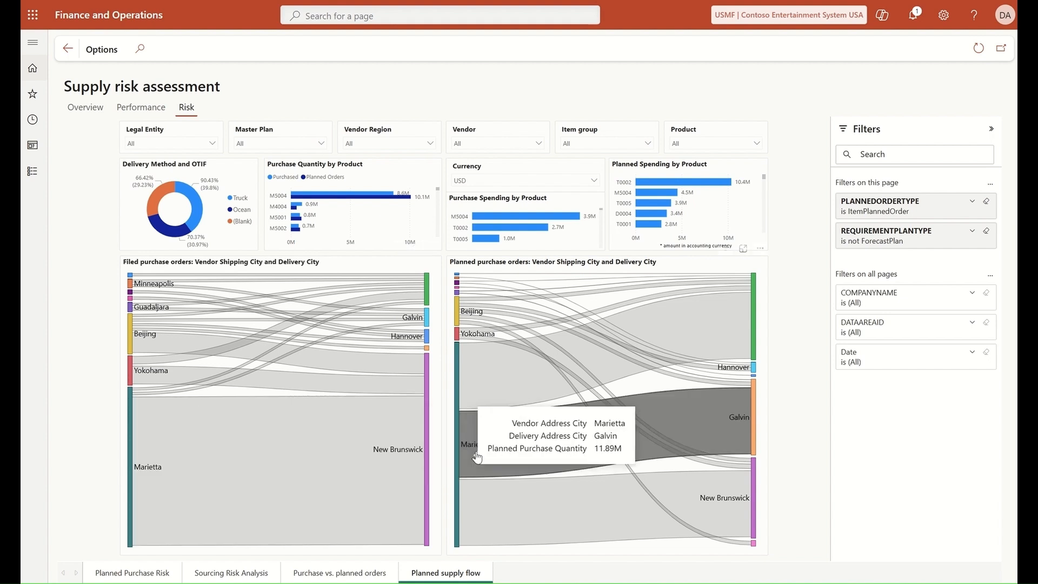
{"action": "mouse_move", "coordinate": [709, 498]}
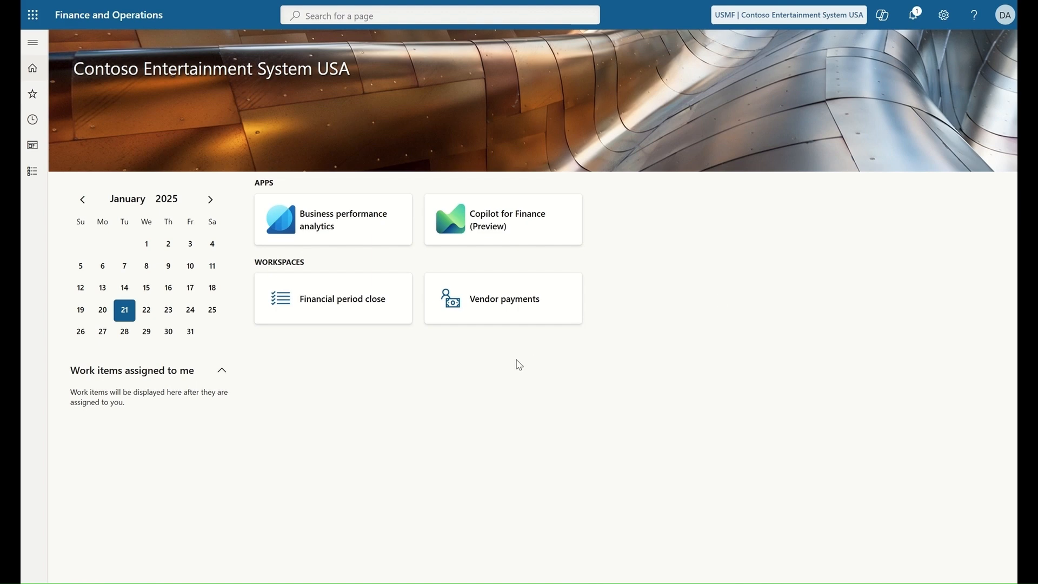
Step: Open the Vendor payments analytics and filter the Company to usmf
{"action": "left_click", "coordinate": [508, 310]}
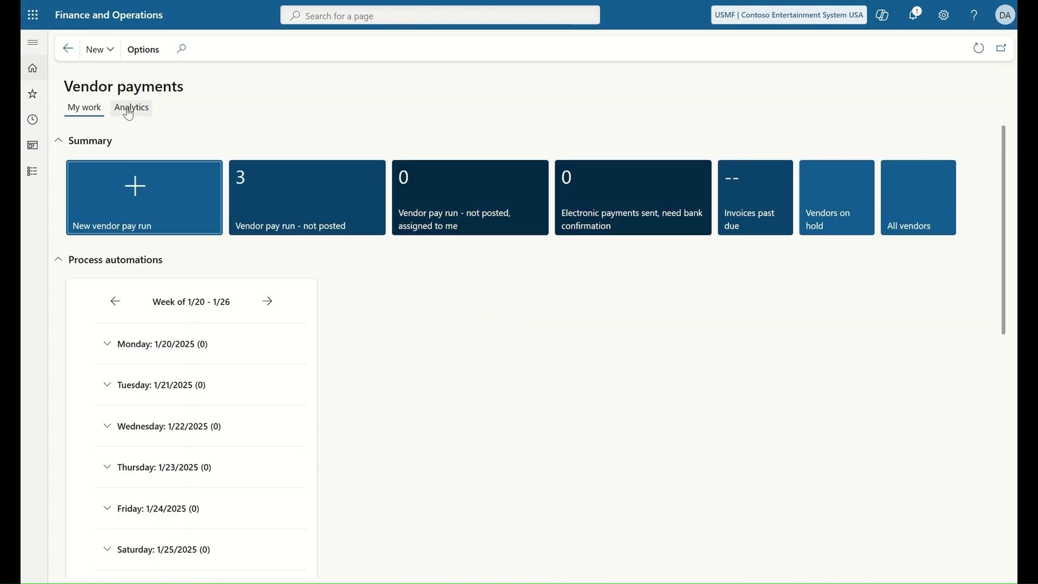
{"action": "left_click", "coordinate": [129, 110]}
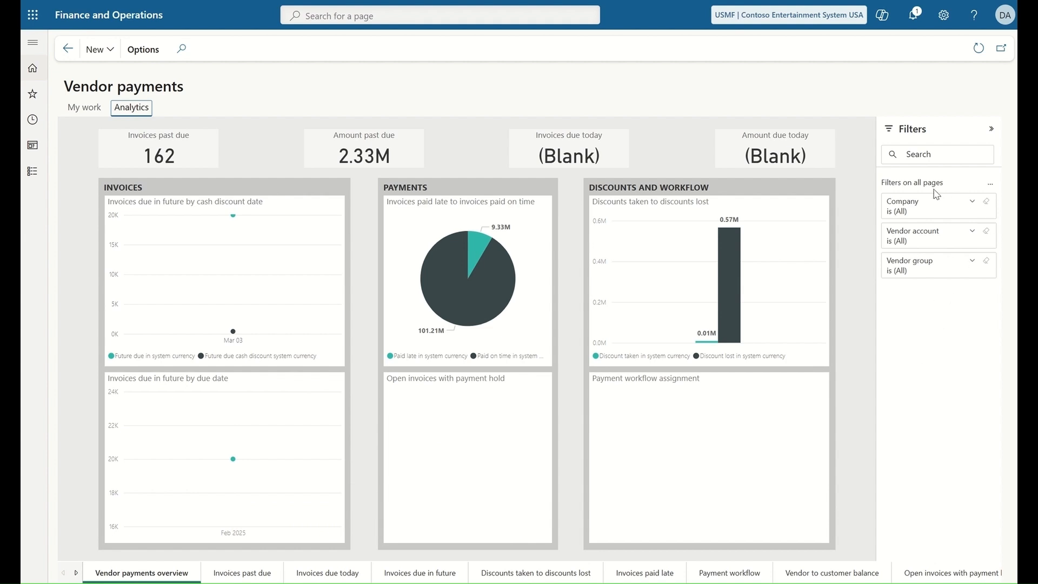
{"action": "left_click", "coordinate": [972, 203]}
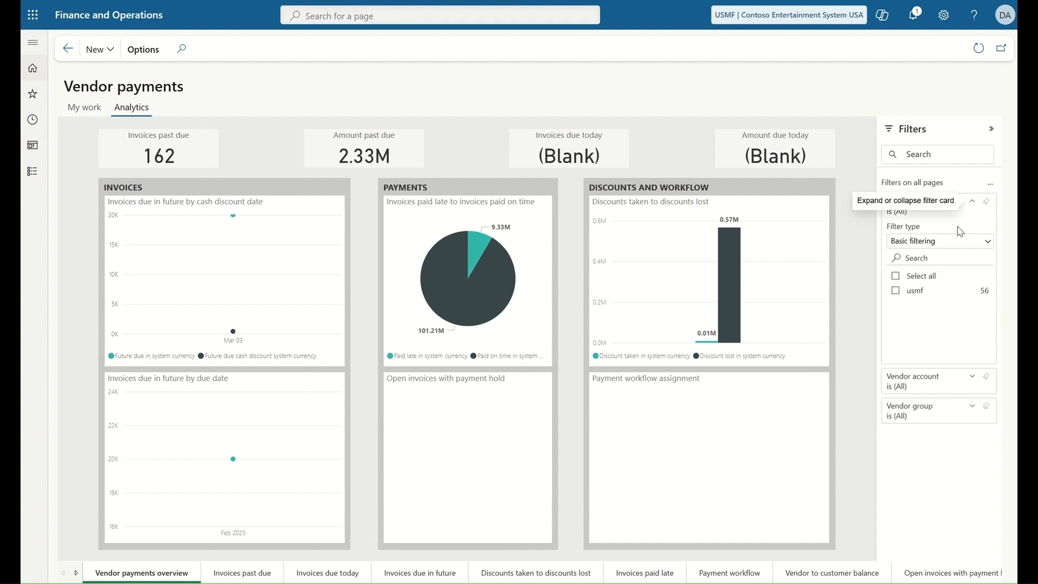
{"action": "left_click", "coordinate": [895, 293]}
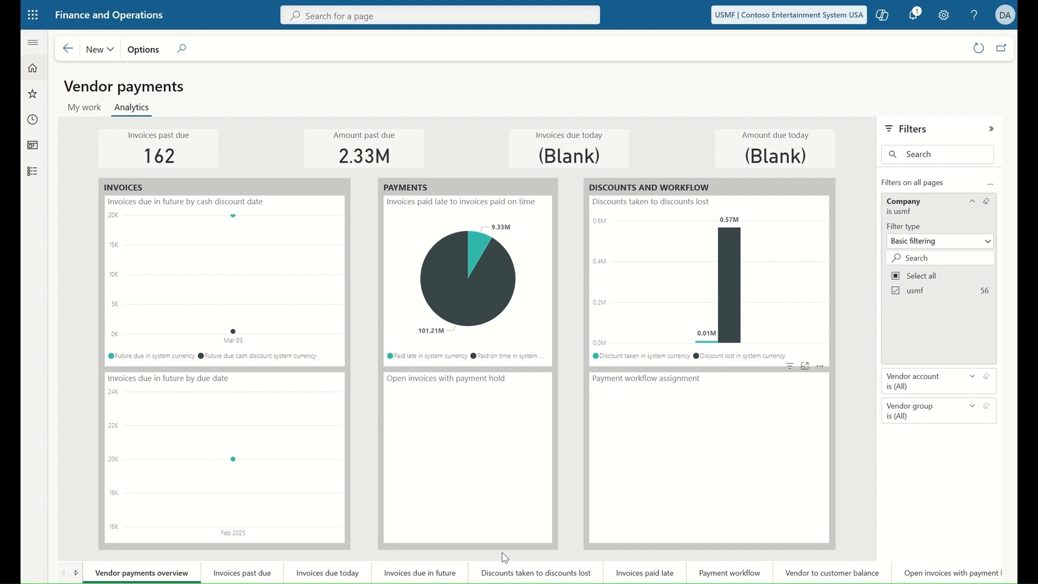
{"action": "left_click", "coordinate": [950, 210]}
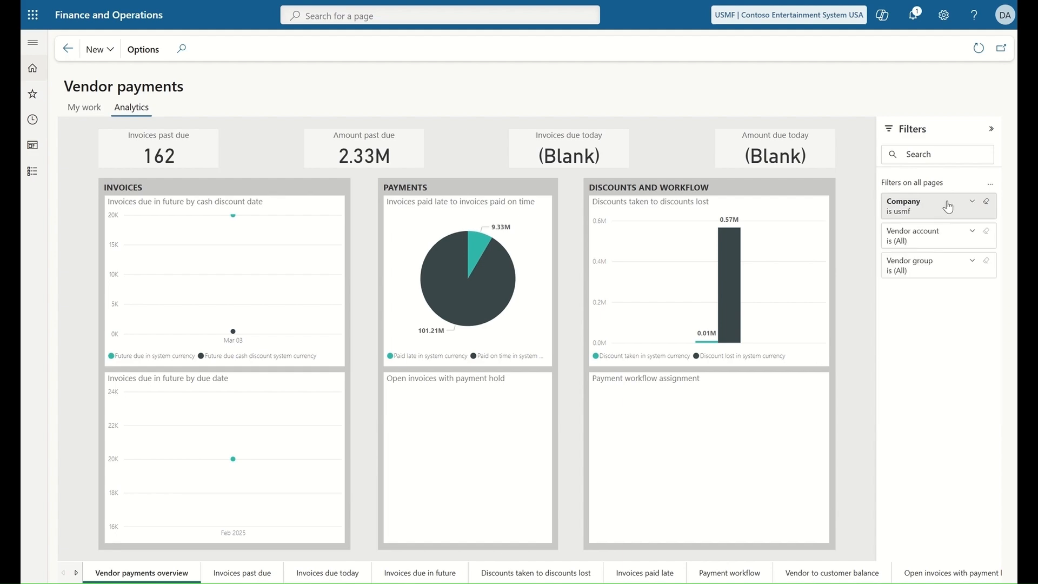
Step: Page through Invoices past due, due today, due in future and discounts to reach Invoices paid late
{"action": "left_click", "coordinate": [249, 574]}
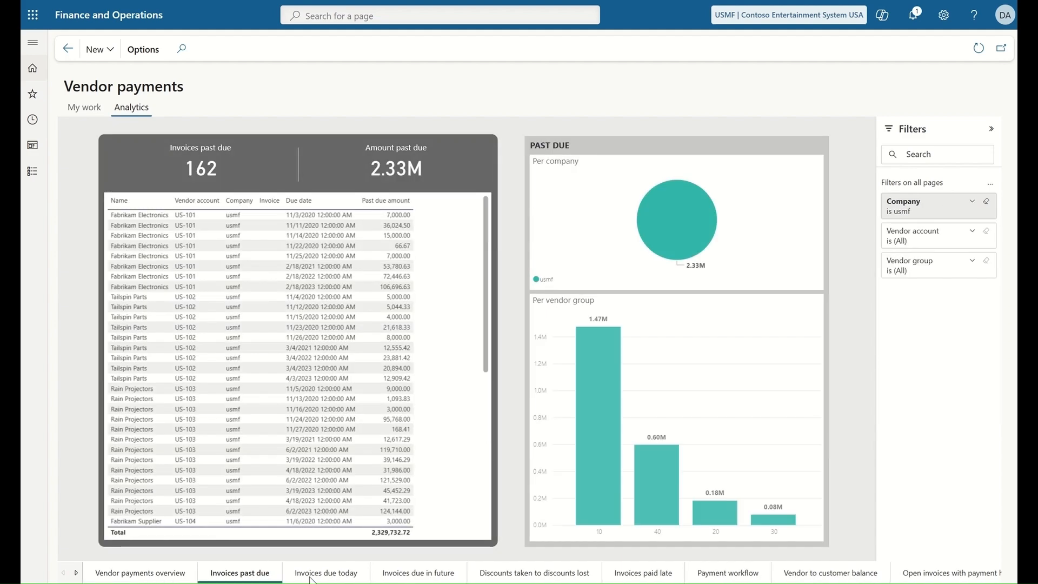
{"action": "left_click", "coordinate": [340, 576]}
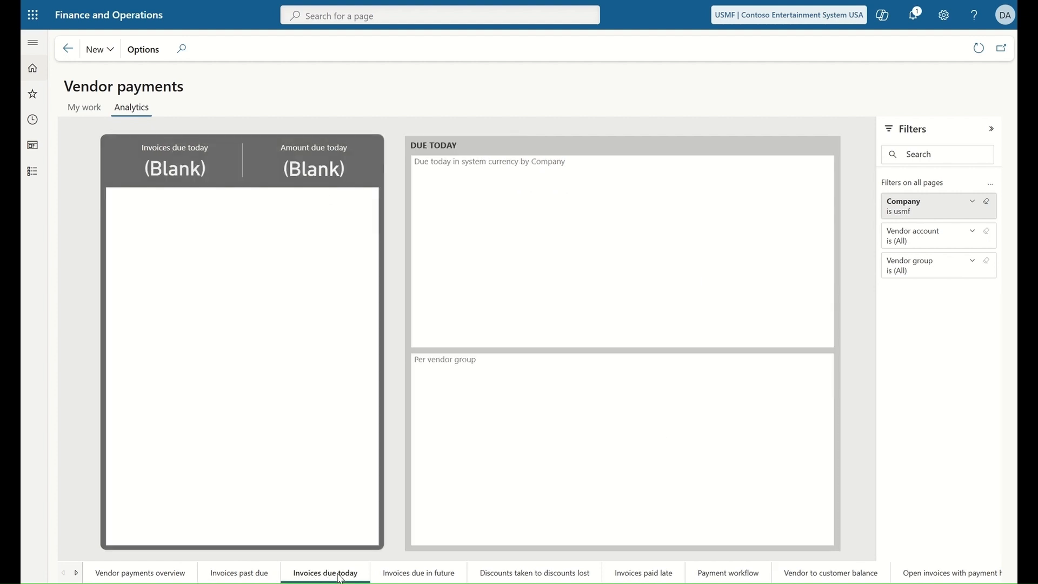
{"action": "left_click", "coordinate": [413, 575]}
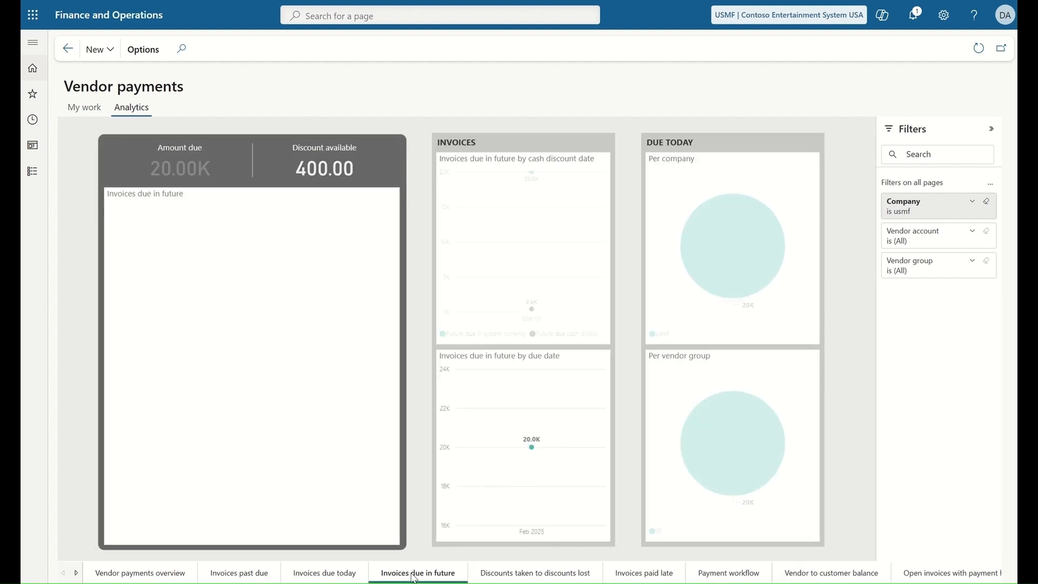
{"action": "left_click", "coordinate": [514, 577]}
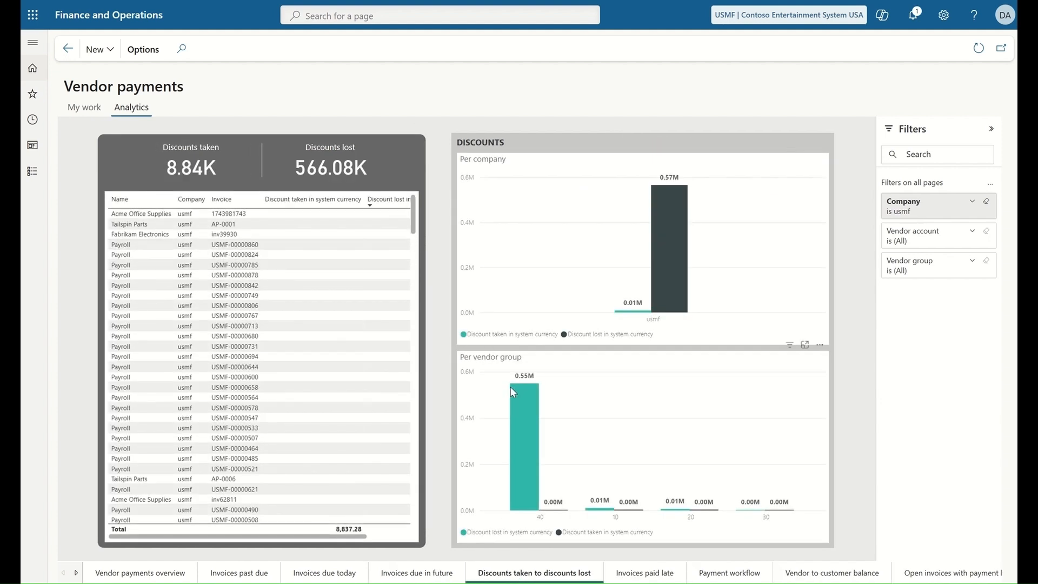
{"action": "left_click", "coordinate": [644, 576]}
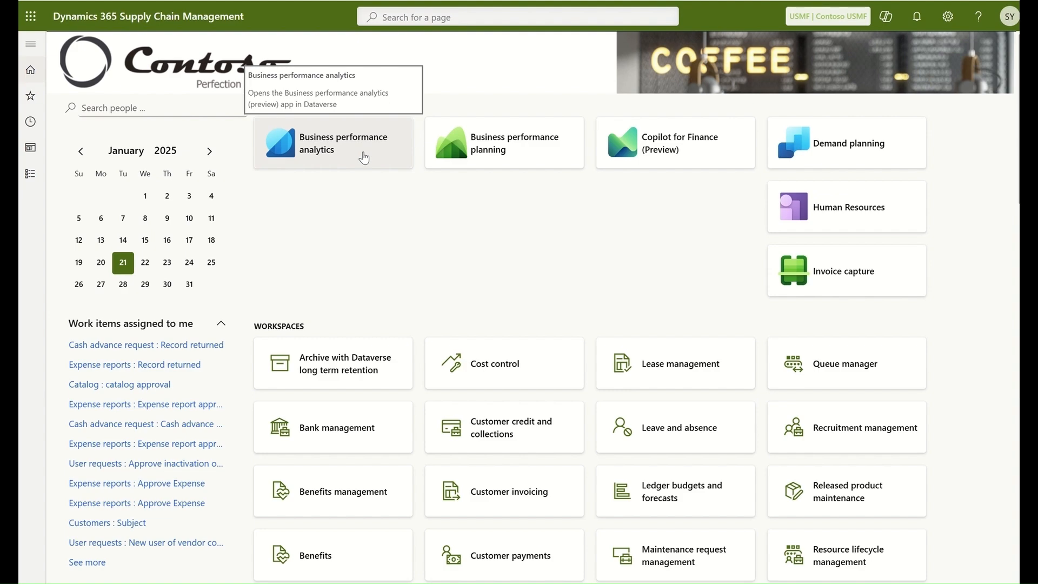
Step: Launch the Business performance analytics app from the home page Apps list
{"action": "left_click", "coordinate": [364, 157]}
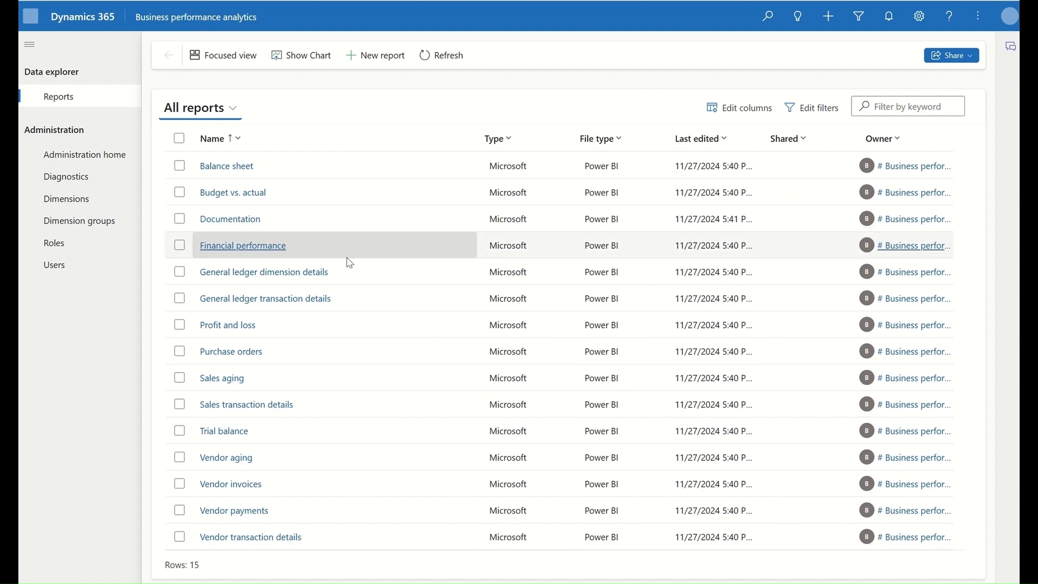
Step: Tick Purchase orders, Vendor aging, Vendor invoices, Vendor payments and Vendor transaction details, then open Purchase orders
{"action": "left_click", "coordinate": [180, 351]}
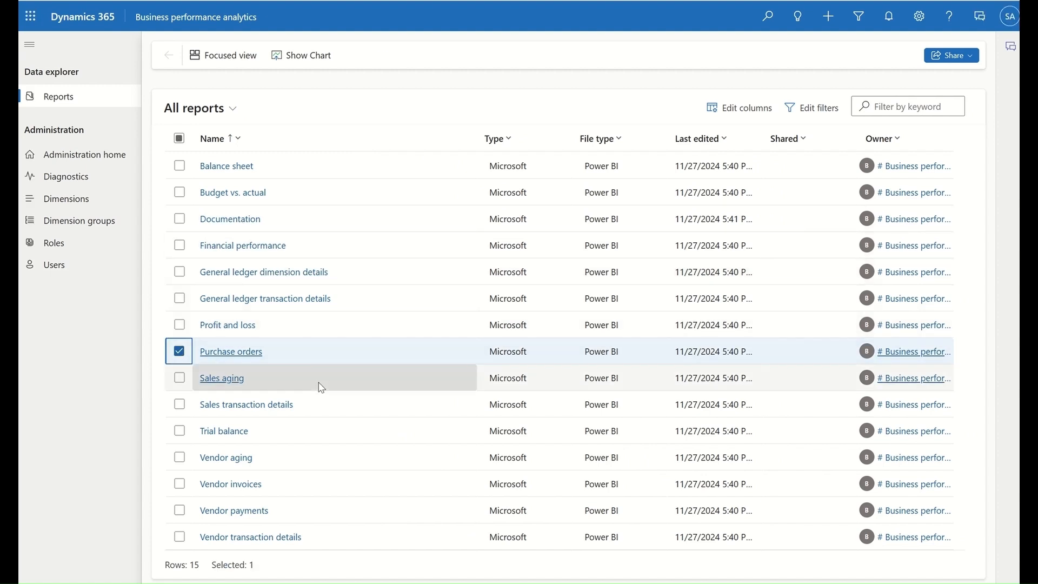
{"action": "left_click", "coordinate": [180, 456]}
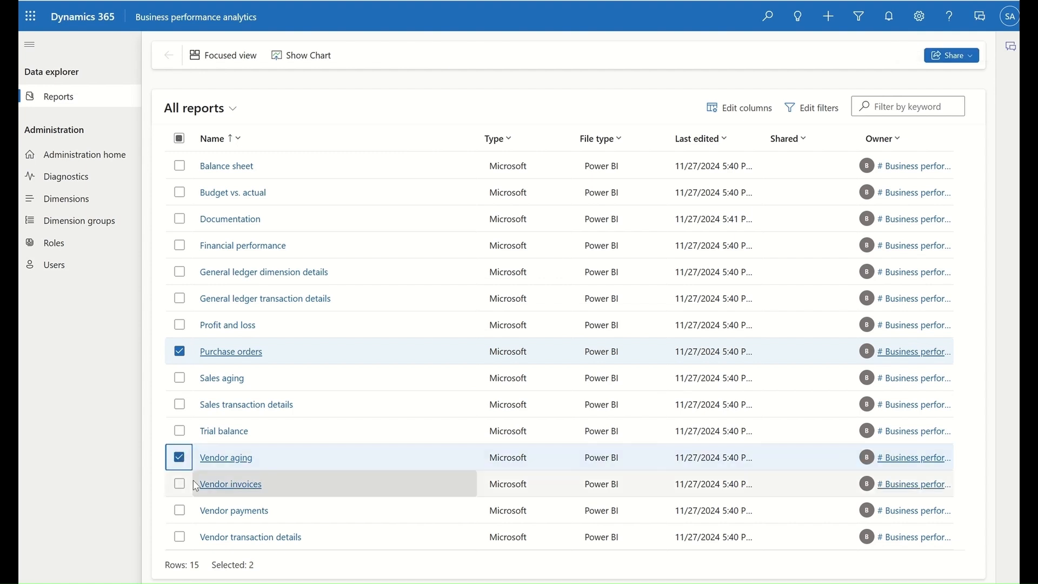
{"action": "left_click", "coordinate": [180, 483]}
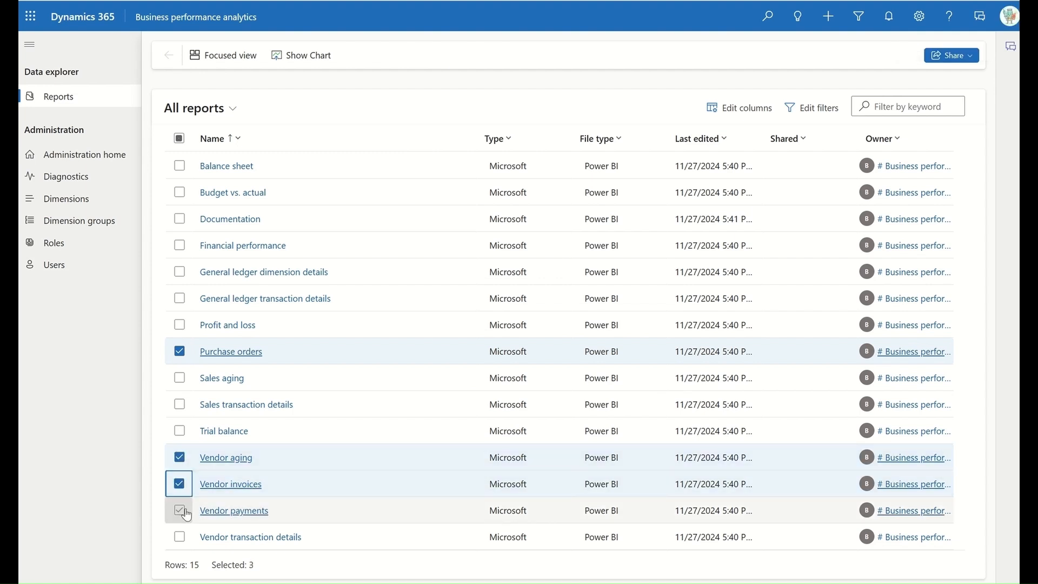
{"action": "left_click", "coordinate": [179, 510]}
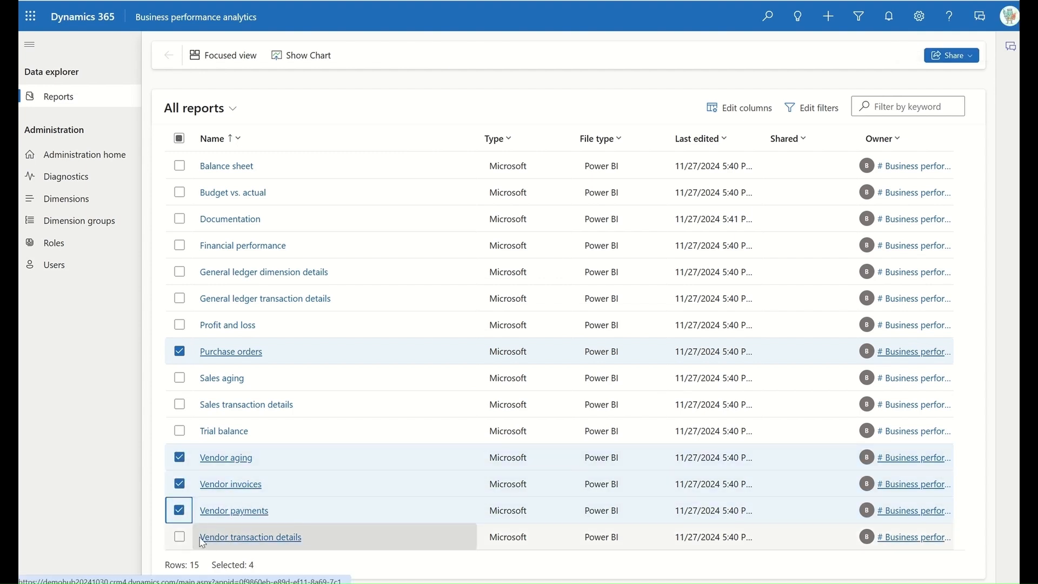
{"action": "left_click", "coordinate": [180, 538]}
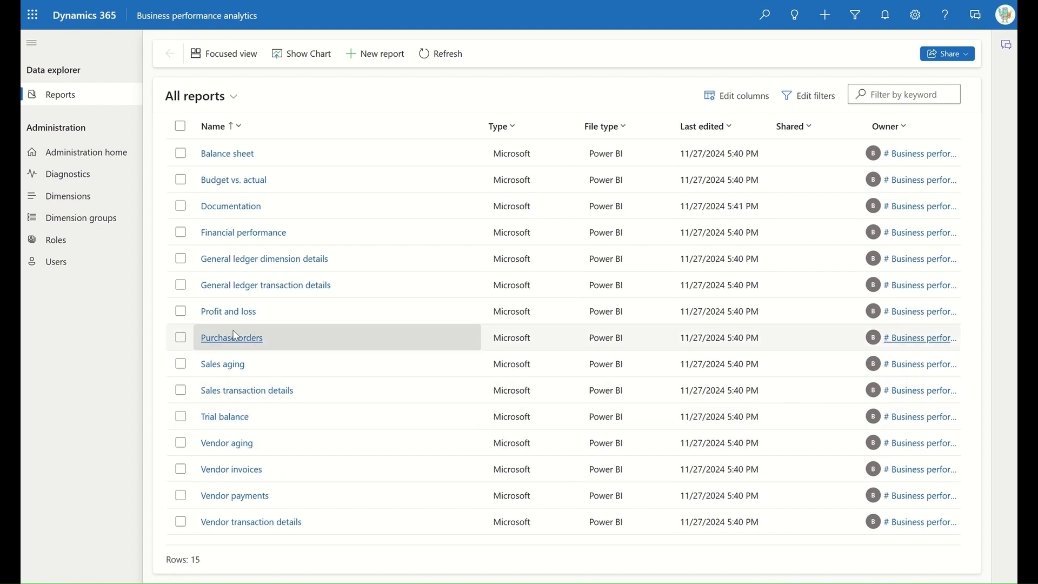
{"action": "left_click", "coordinate": [233, 336]}
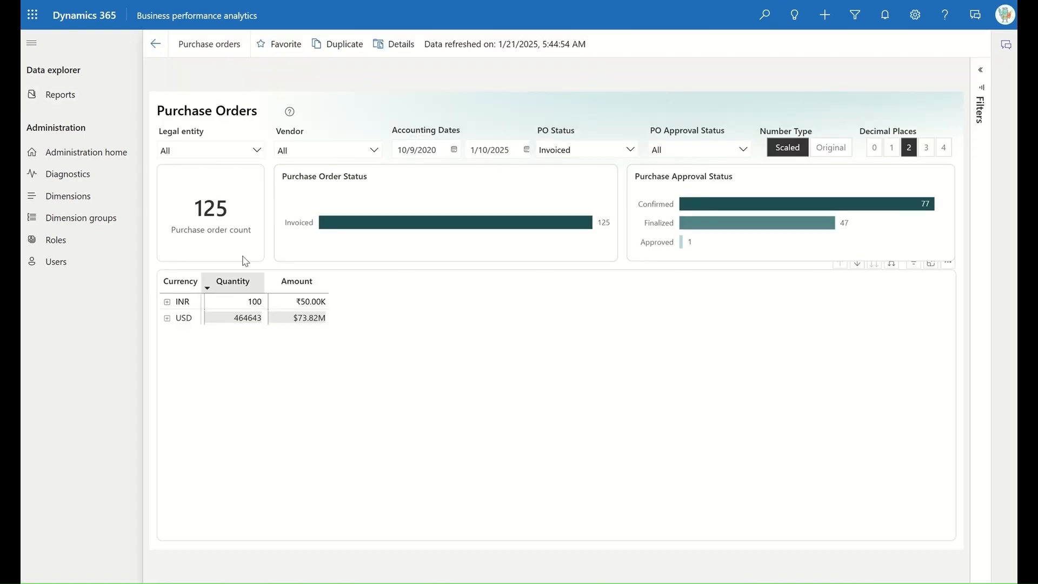
Step: Filter the Purchase Orders report to legal entity USMF with all PO statuses selected
{"action": "left_click", "coordinate": [259, 152]}
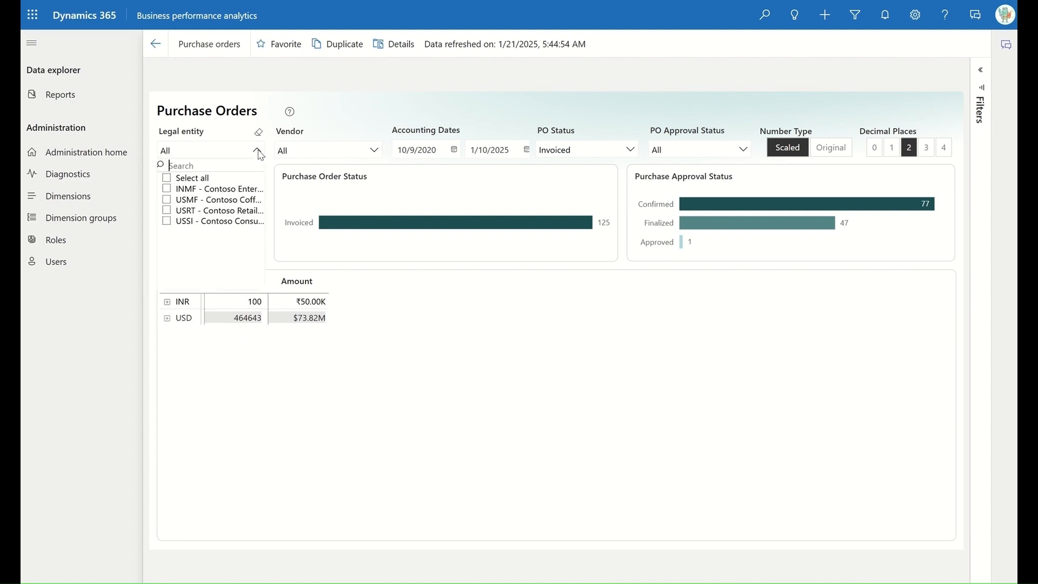
{"action": "left_click", "coordinate": [166, 200]}
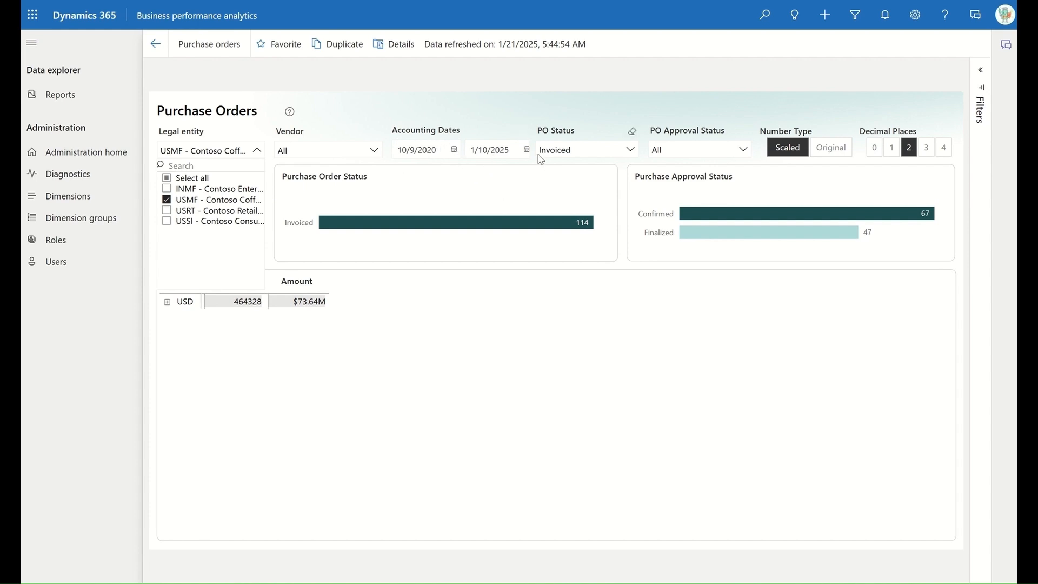
{"action": "left_click", "coordinate": [631, 152]}
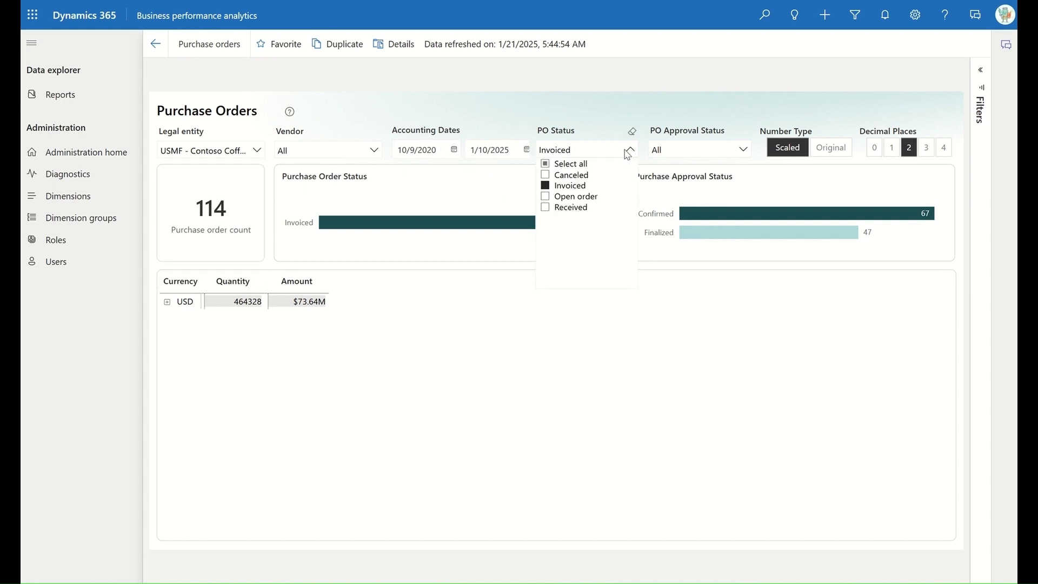
{"action": "left_click", "coordinate": [546, 166]}
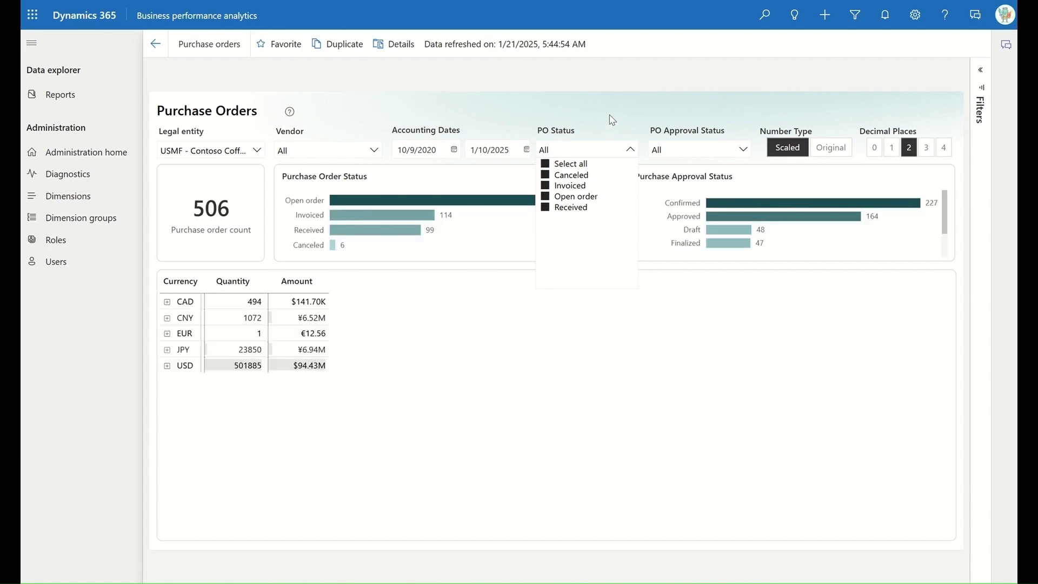
Step: Drill the USD total down through USMF and vendor 000001 to purchase order 00005702
{"action": "left_click", "coordinate": [167, 368]}
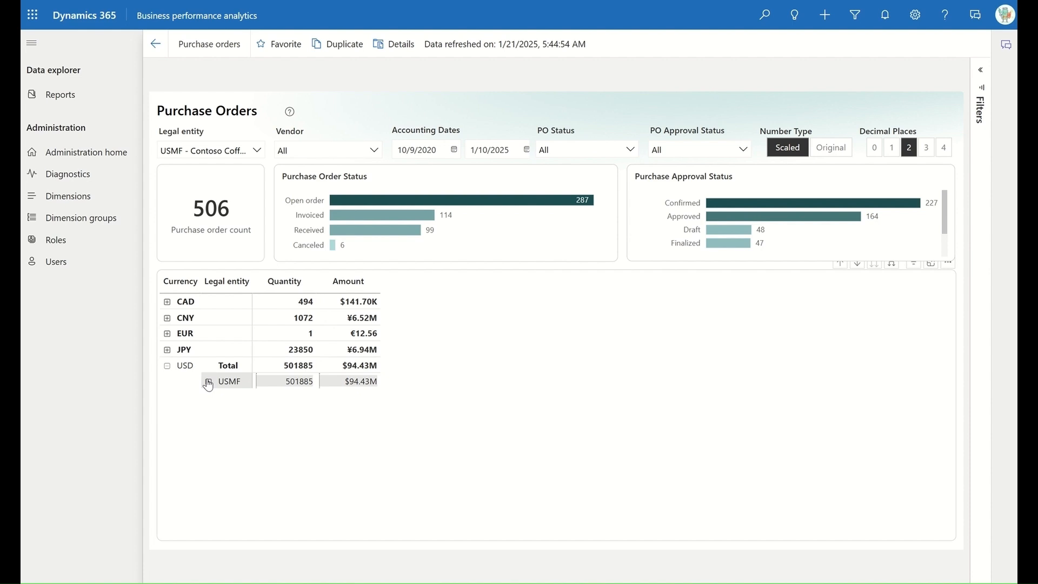
{"action": "left_click", "coordinate": [208, 382]}
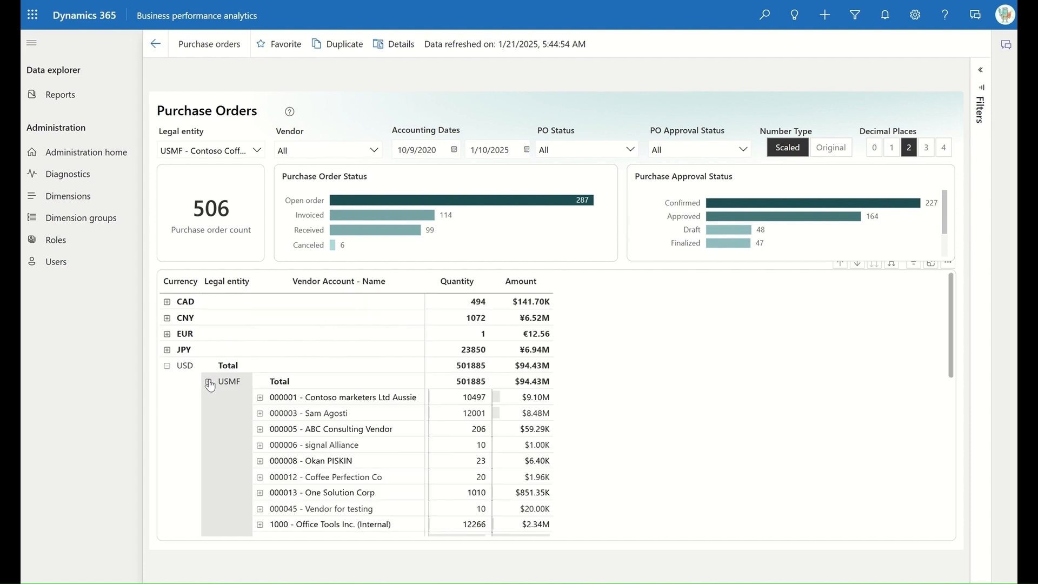
{"action": "left_click", "coordinate": [260, 400]}
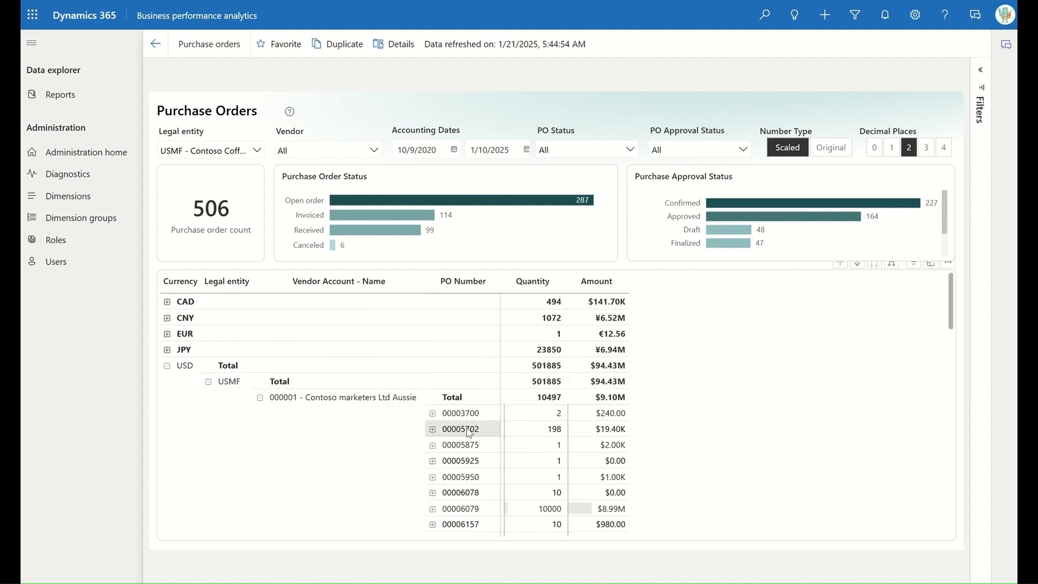
{"action": "left_click", "coordinate": [432, 430]}
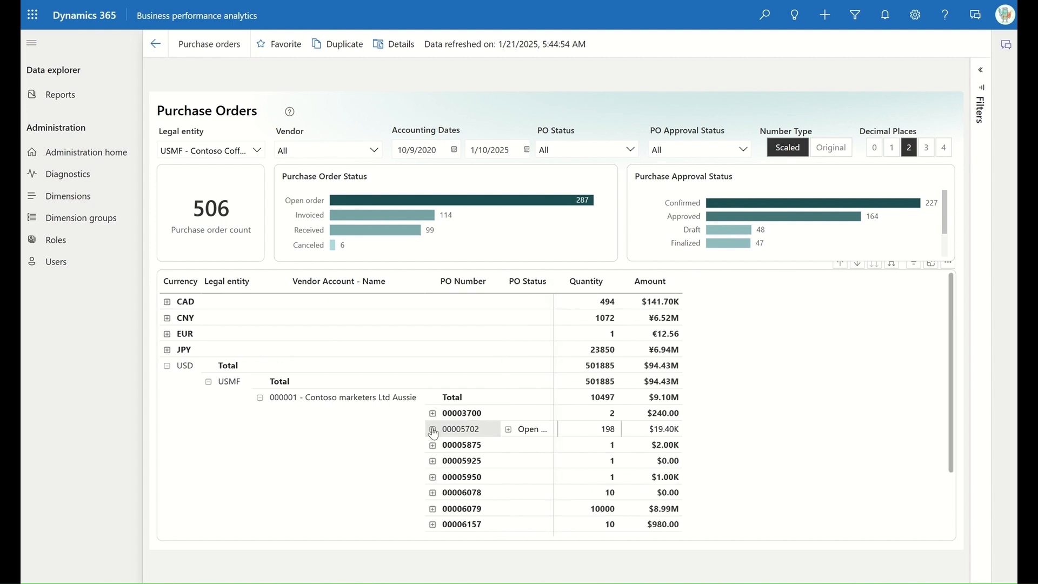